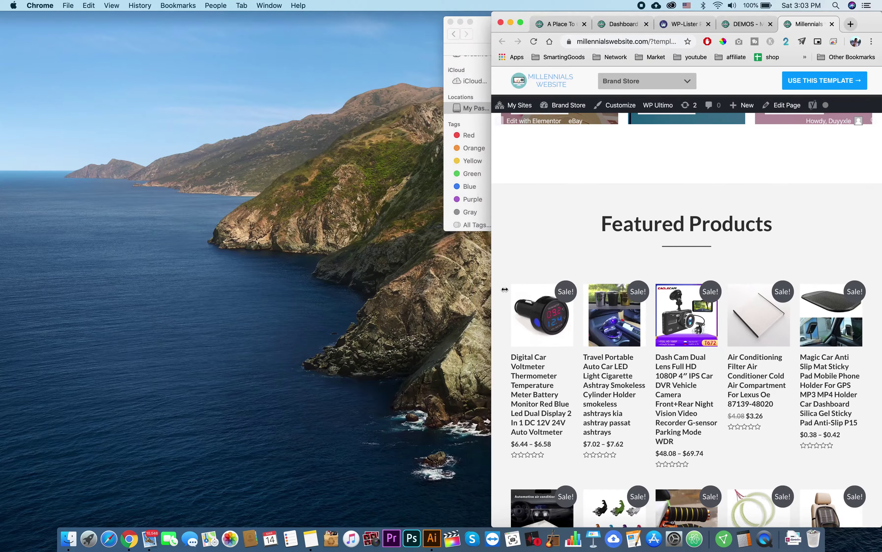
- Expand the browser window to full width and look through the Brand Store template's home page down to the featured products
{"action": "scroll", "coordinate": [719, 293], "scroll_direction": "up", "scroll_amount": 15}
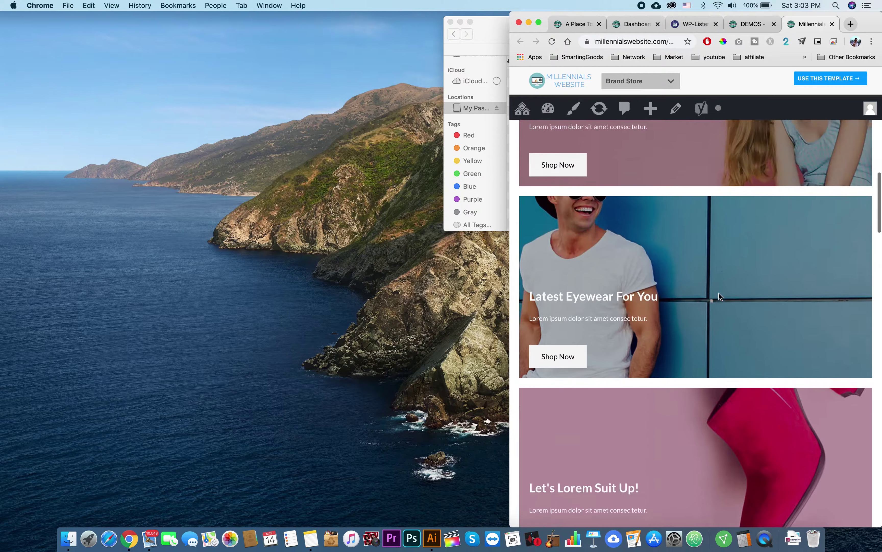
{"action": "double_click", "coordinate": [509, 291]}
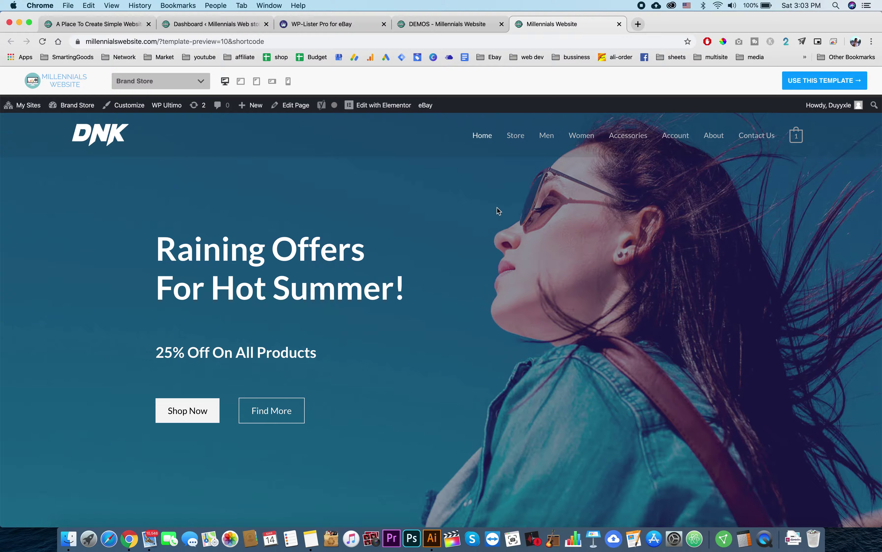
{"action": "scroll", "coordinate": [500, 202], "scroll_direction": "down", "scroll_amount": 20}
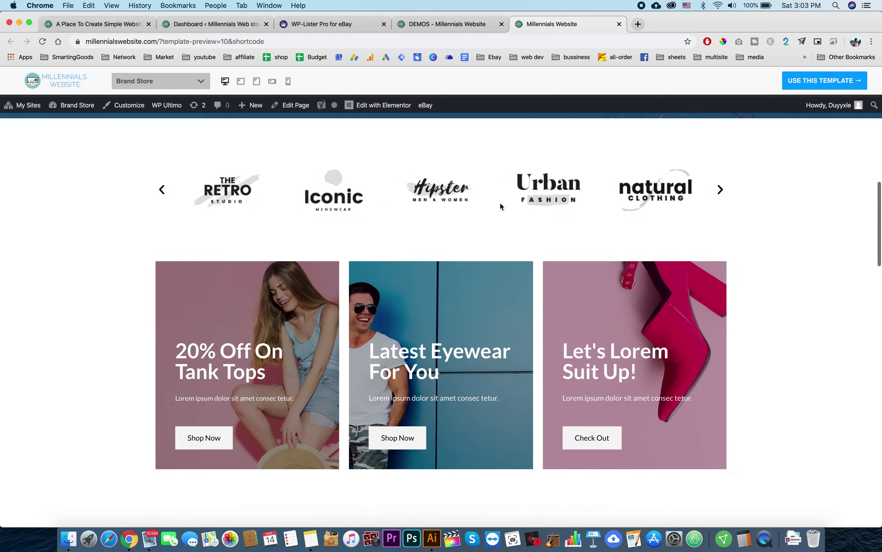
{"action": "scroll", "coordinate": [501, 206], "scroll_direction": "down", "scroll_amount": 3}
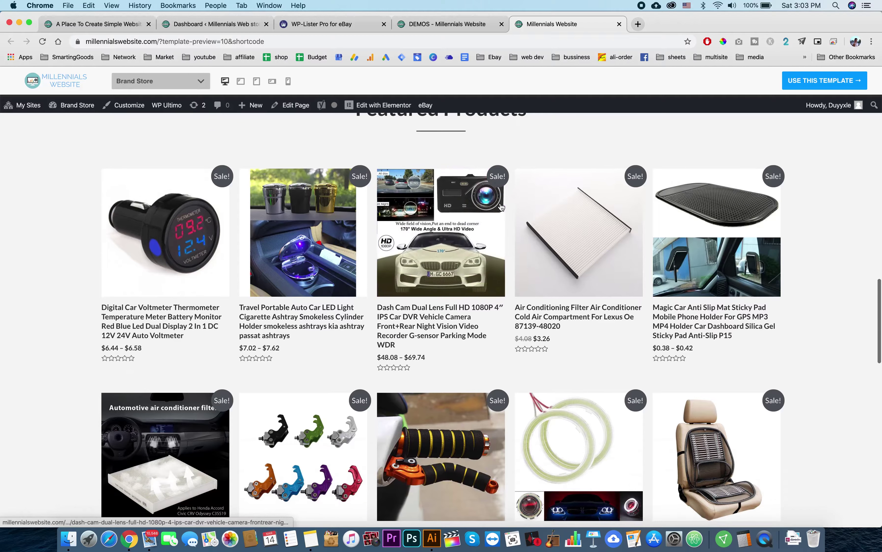
- Open the eBay account settings in the Millennials Web store dashboard
{"action": "left_click", "coordinate": [222, 24]}
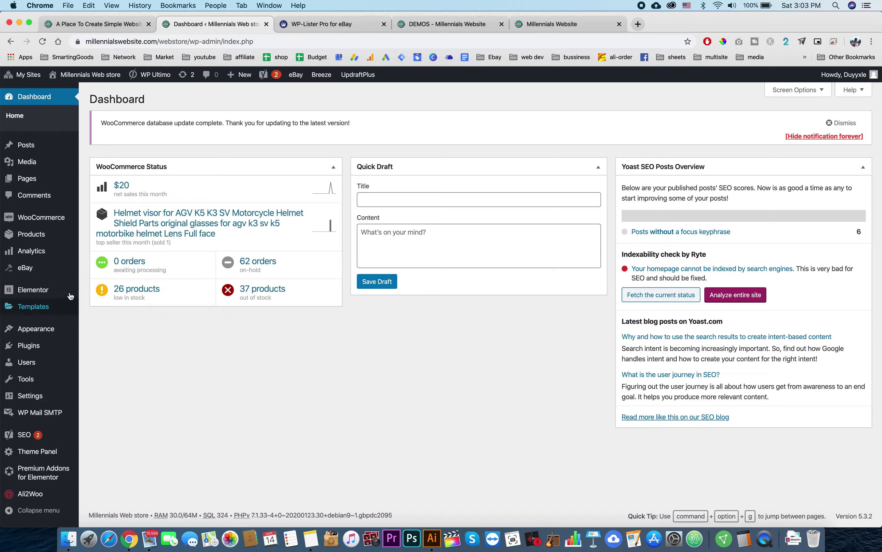
{"action": "mouse_move", "coordinate": [51, 269]}
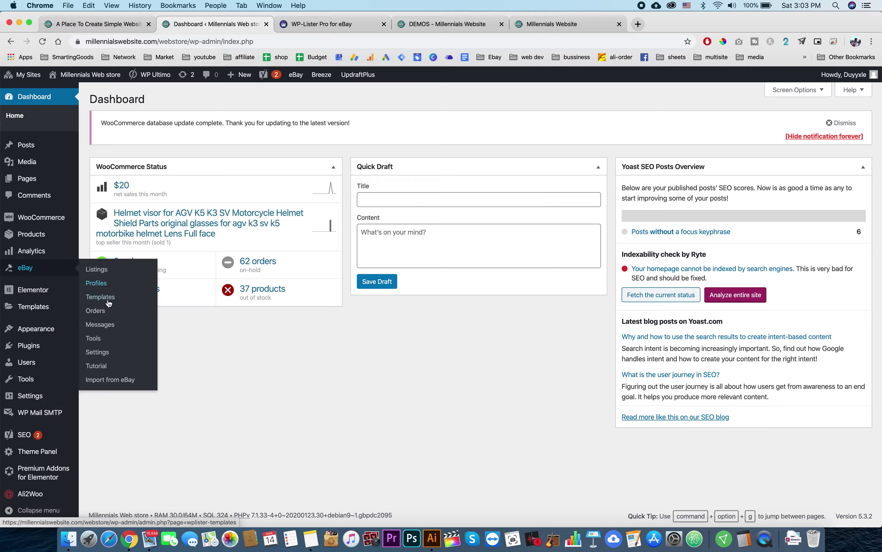
{"action": "left_click", "coordinate": [105, 353]}
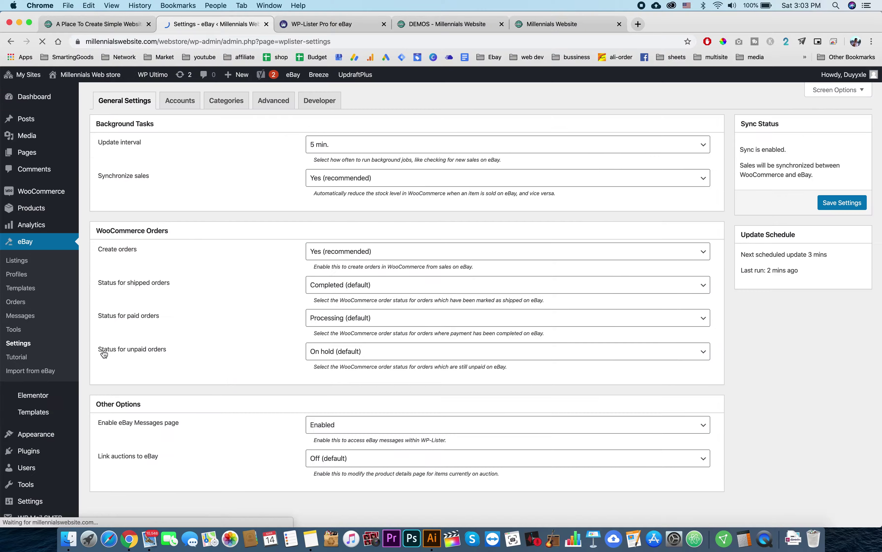
{"action": "left_click", "coordinate": [181, 103]}
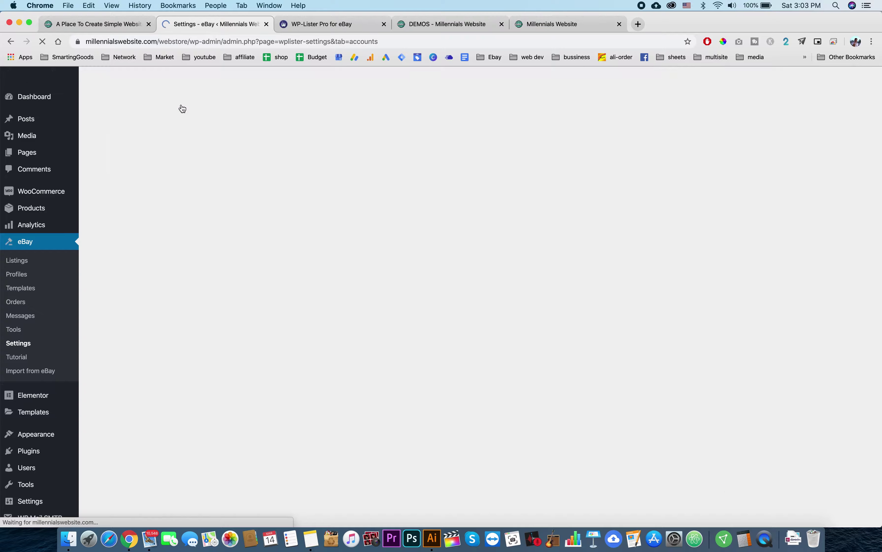
{"action": "mouse_move", "coordinate": [400, 155]}
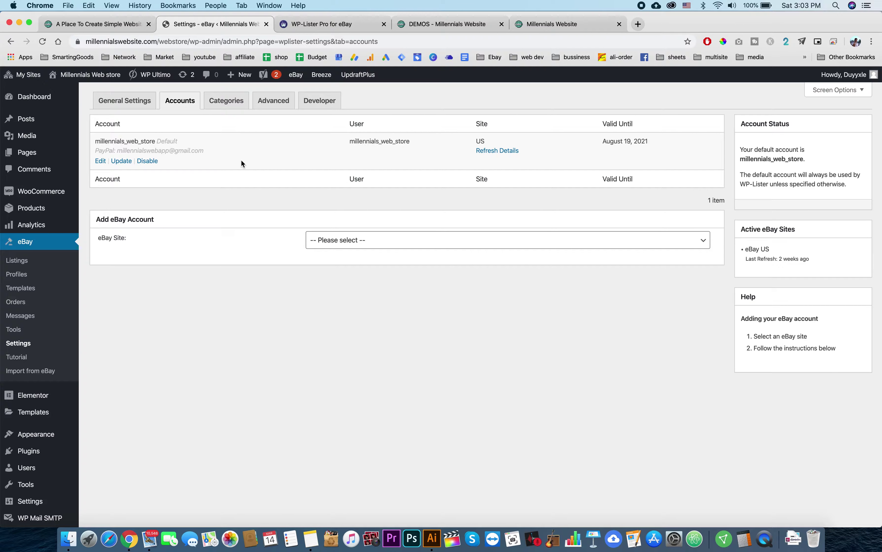
- Choose US as the site for a new eBay account and start connecting it with eBay
{"action": "left_click", "coordinate": [408, 241]}
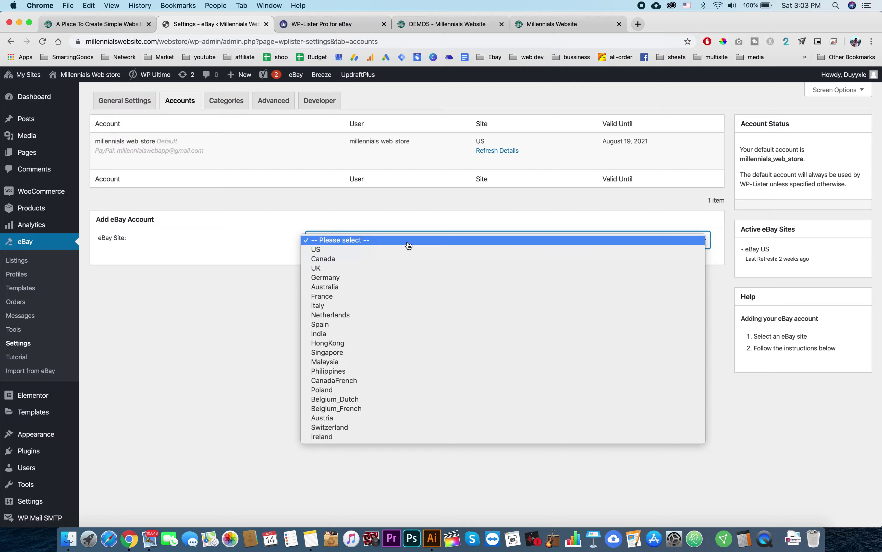
{"action": "left_click", "coordinate": [409, 249]}
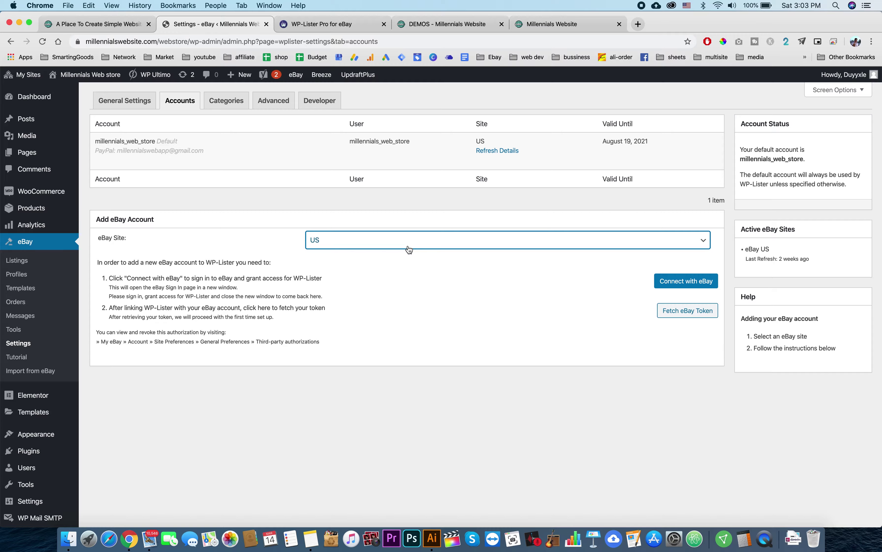
{"action": "left_click", "coordinate": [697, 283]}
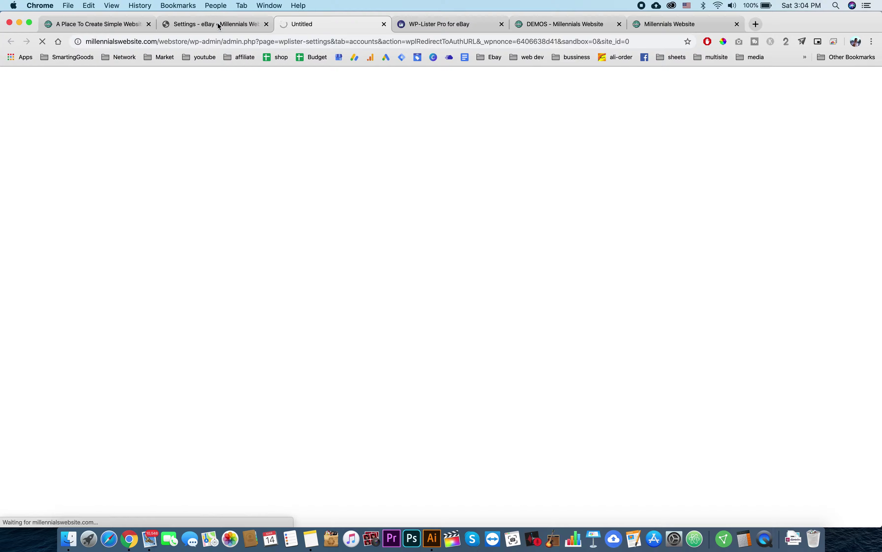
- Examine the connected eBay account entry and the eBay sign-in page for linking an account to WP-Lister
{"action": "left_click", "coordinate": [235, 23]}
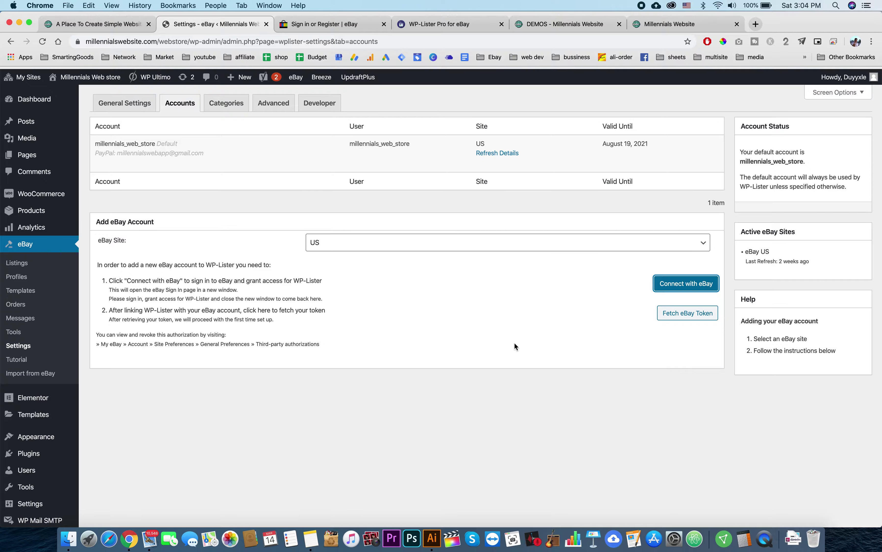
{"action": "mouse_move", "coordinate": [273, 151]}
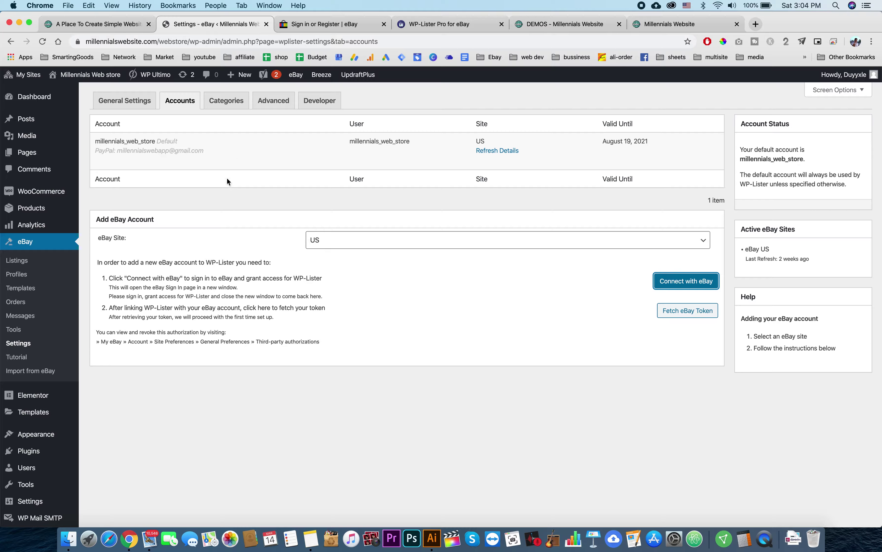
{"action": "left_click", "coordinate": [341, 22]}
{"action": "left_click", "coordinate": [447, 226]}
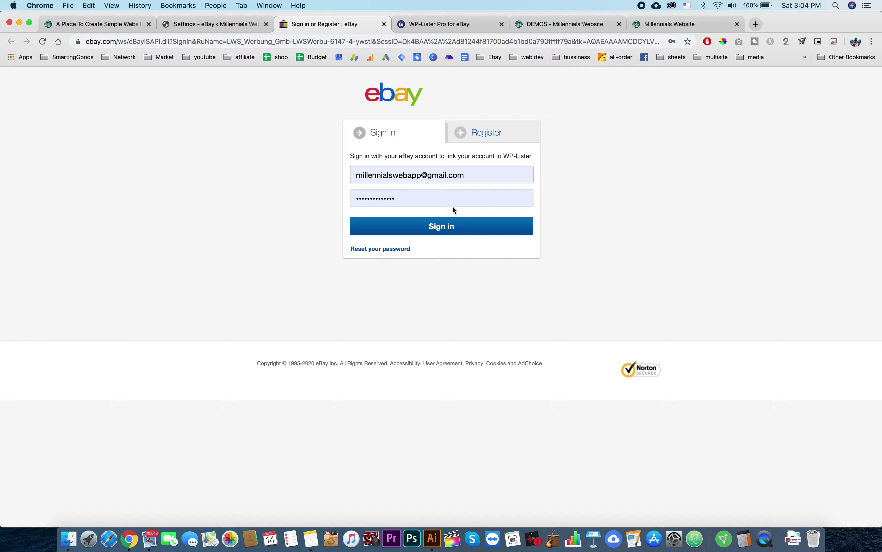
- Return to the eBay settings and review the update interval choices under the general settings
{"action": "left_click", "coordinate": [223, 24]}
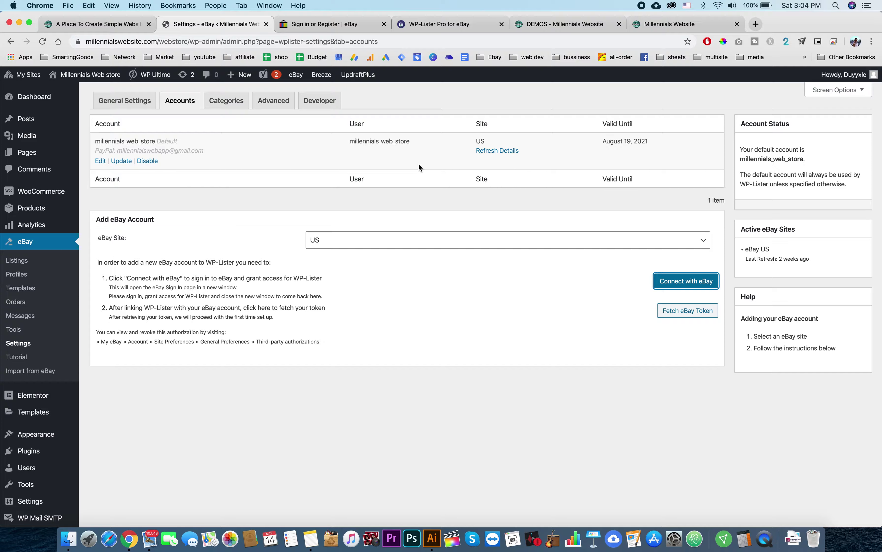
{"action": "scroll", "coordinate": [419, 164], "scroll_direction": "down", "scroll_amount": 2}
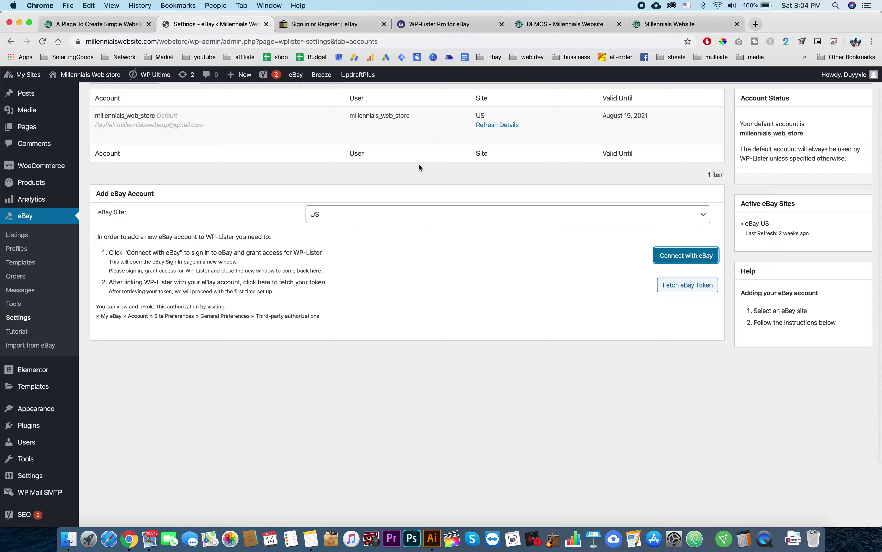
{"action": "scroll", "coordinate": [418, 167], "scroll_direction": "up", "scroll_amount": 2}
{"action": "left_click", "coordinate": [138, 104]}
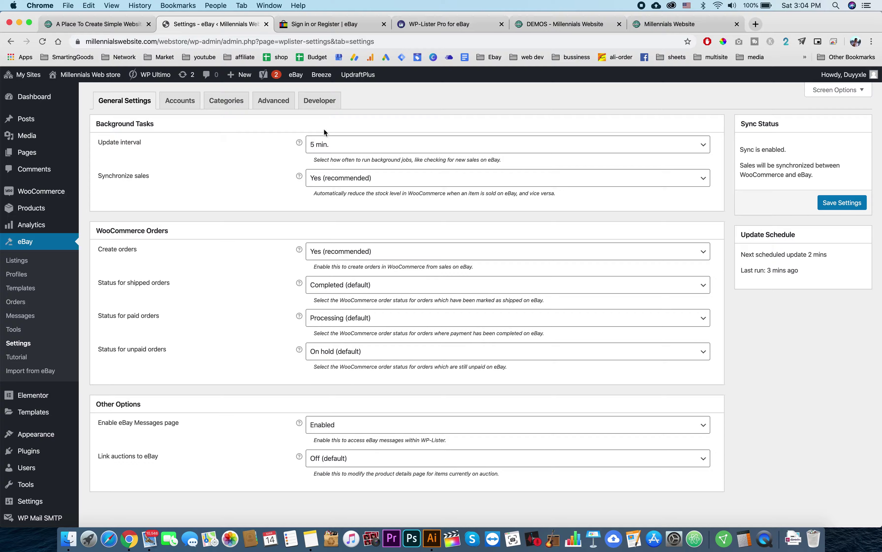
{"action": "left_click", "coordinate": [374, 143]}
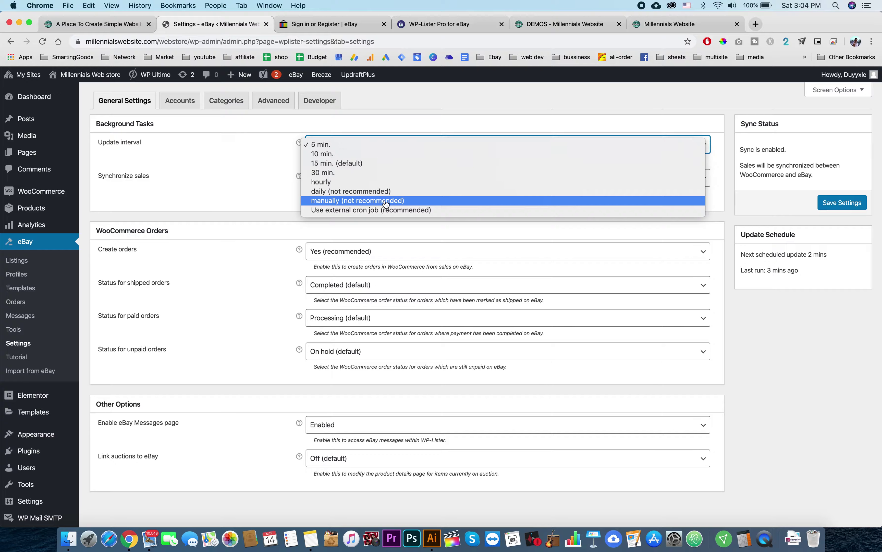
{"action": "left_click", "coordinate": [248, 141]}
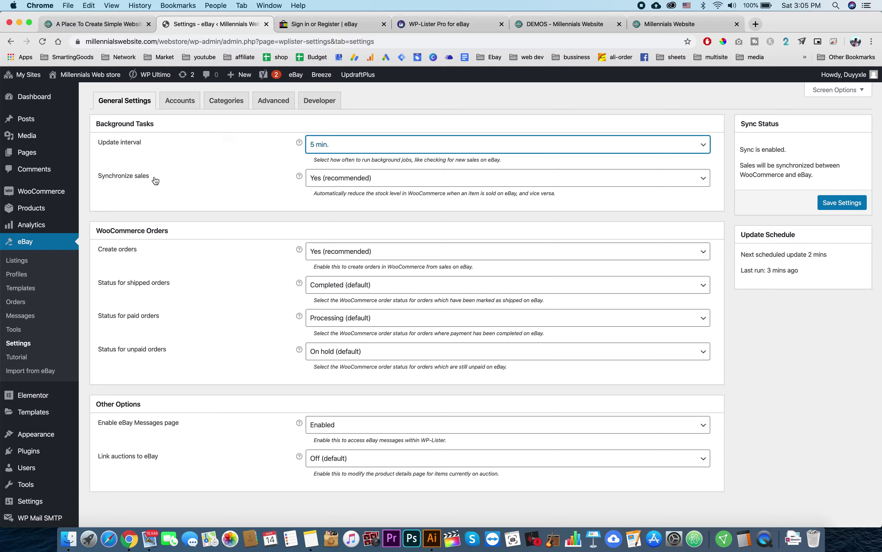
- Review the sales synchronization choices and look over the remaining general settings
{"action": "left_click", "coordinate": [351, 182]}
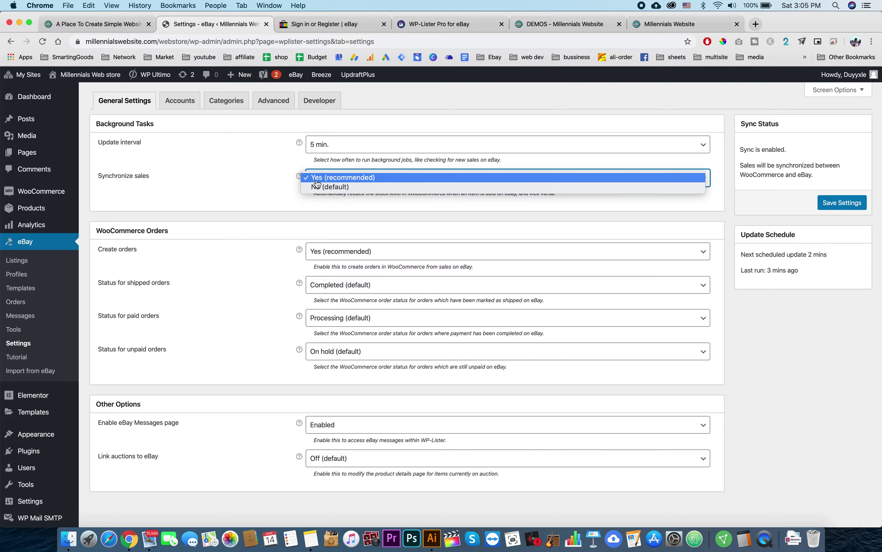
{"action": "left_click", "coordinate": [219, 205]}
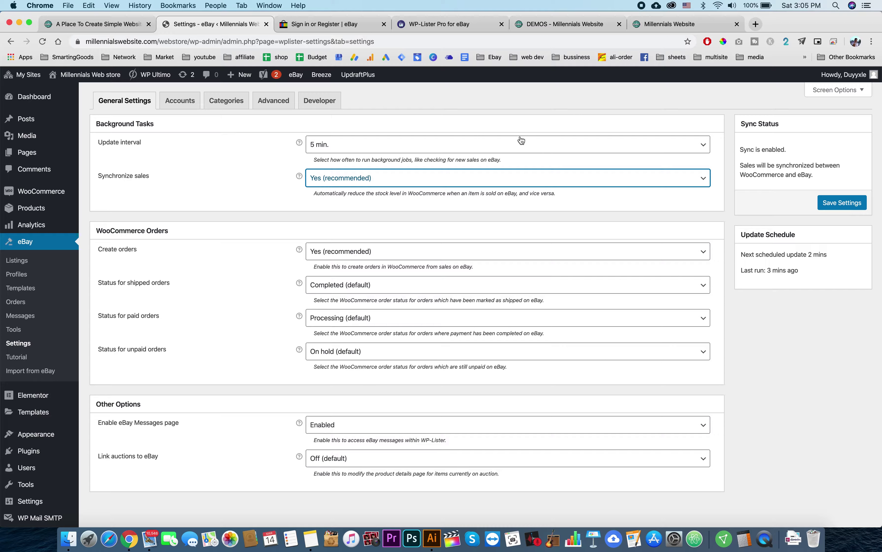
{"action": "scroll", "coordinate": [533, 118], "scroll_direction": "down", "scroll_amount": 1}
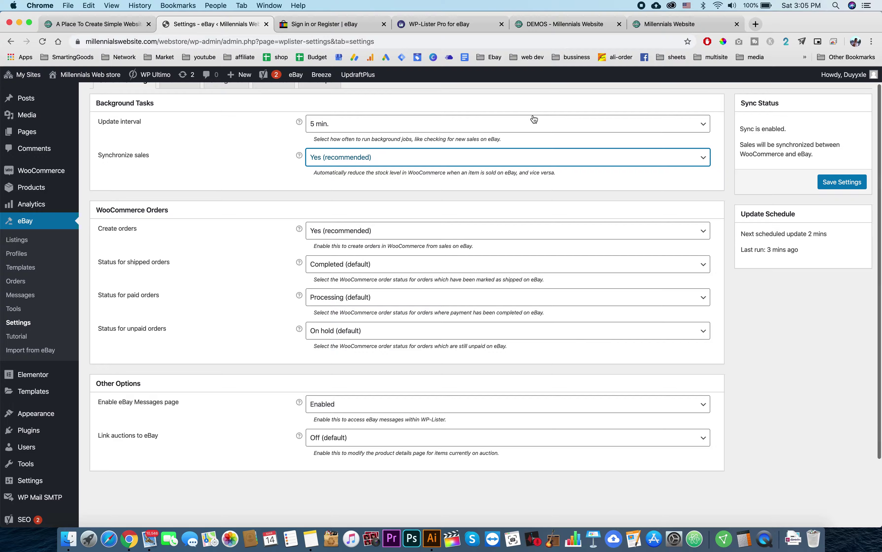
{"action": "scroll", "coordinate": [255, 170], "scroll_direction": "up", "scroll_amount": 1}
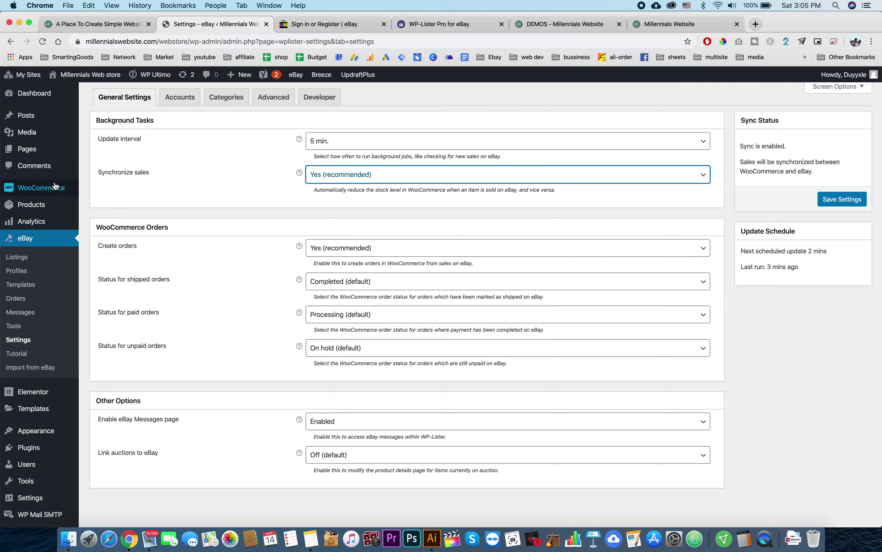
- Open the WooCommerce orders in a separate browser tab and look over the order list
{"action": "mouse_move", "coordinate": [55, 186]}
{"action": "right_click", "coordinate": [97, 204]}
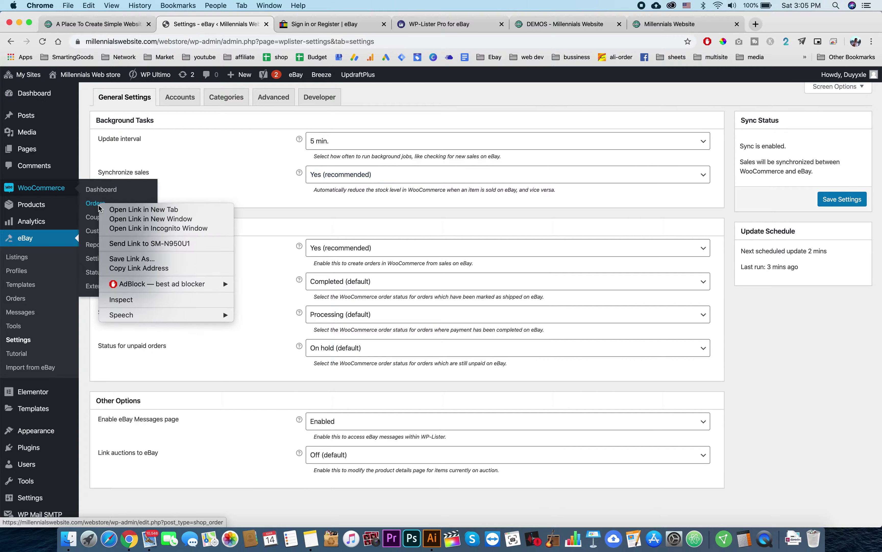
{"action": "left_click", "coordinate": [118, 210]}
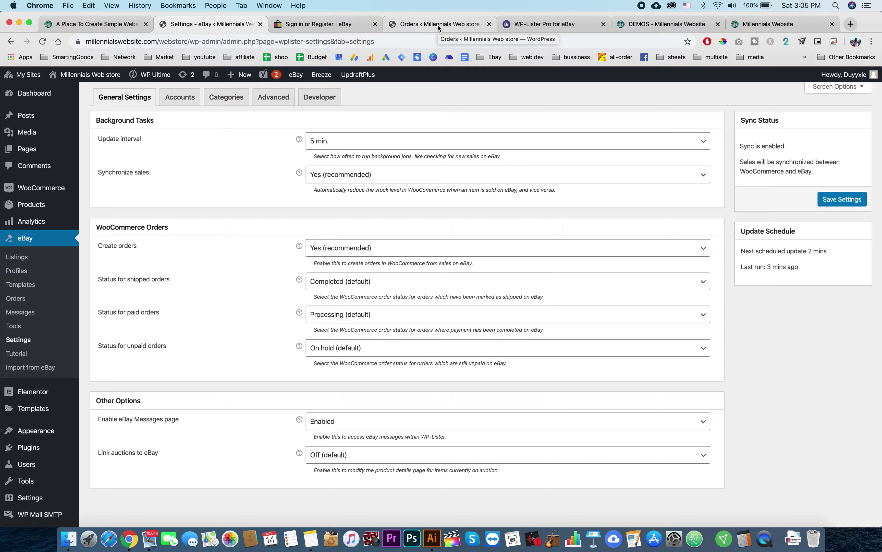
{"action": "left_click", "coordinate": [438, 24]}
{"action": "scroll", "coordinate": [628, 234], "scroll_direction": "down", "scroll_amount": 2}
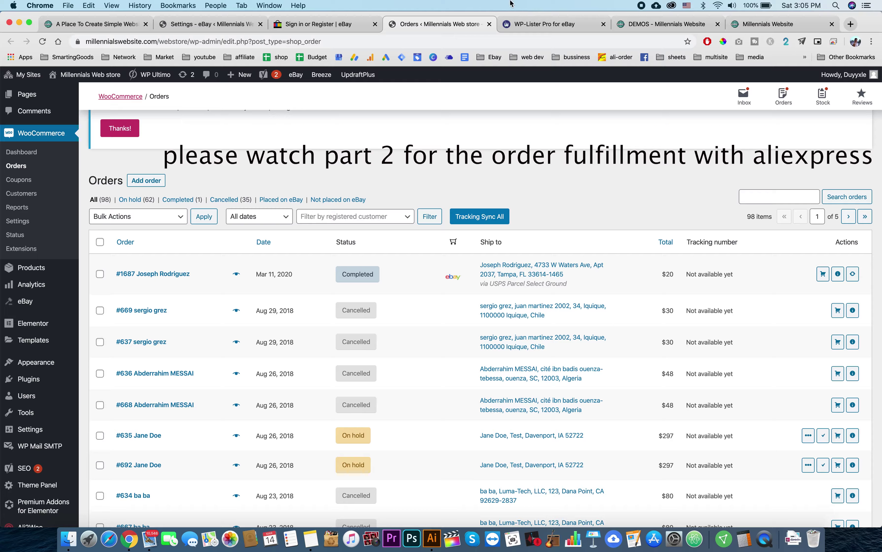
- Close the eBay sign-in page and review the WooCommerce order statuses and other options in the general eBay settings
{"action": "left_click", "coordinate": [320, 25]}
{"action": "left_click", "coordinate": [375, 24]}
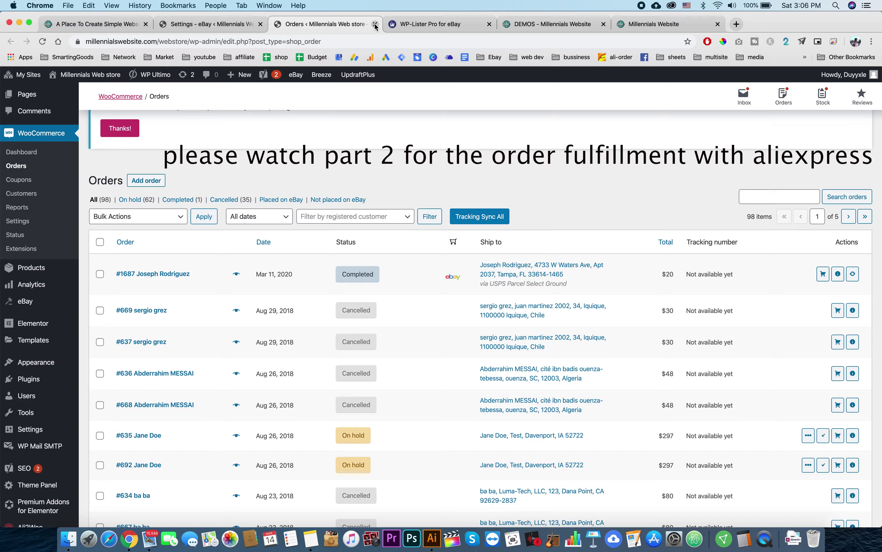
{"action": "left_click", "coordinate": [212, 24]}
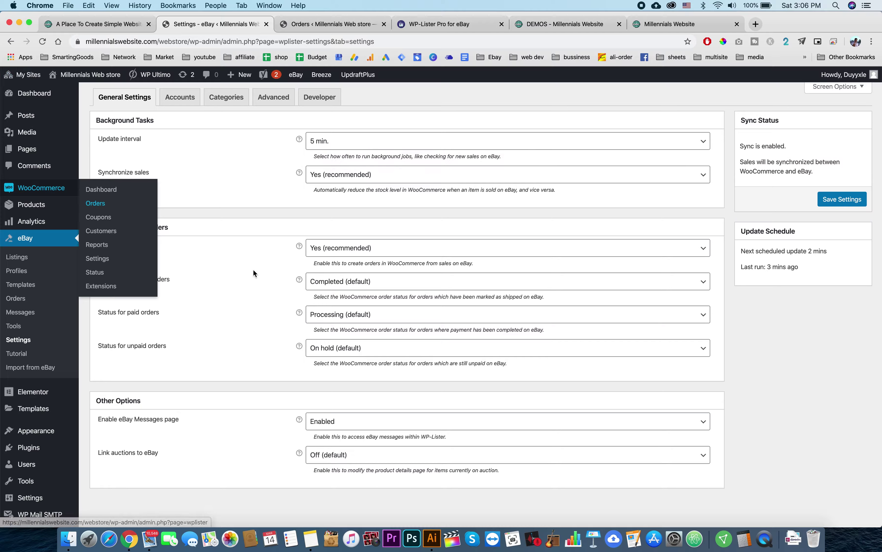
{"action": "scroll", "coordinate": [254, 272], "scroll_direction": "down", "scroll_amount": 5}
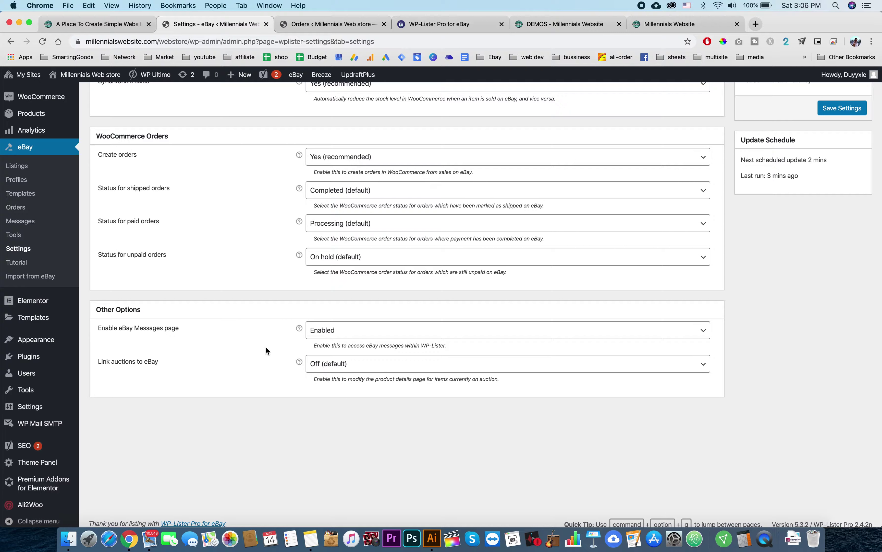
{"action": "scroll", "coordinate": [296, 313], "scroll_direction": "up", "scroll_amount": 5}
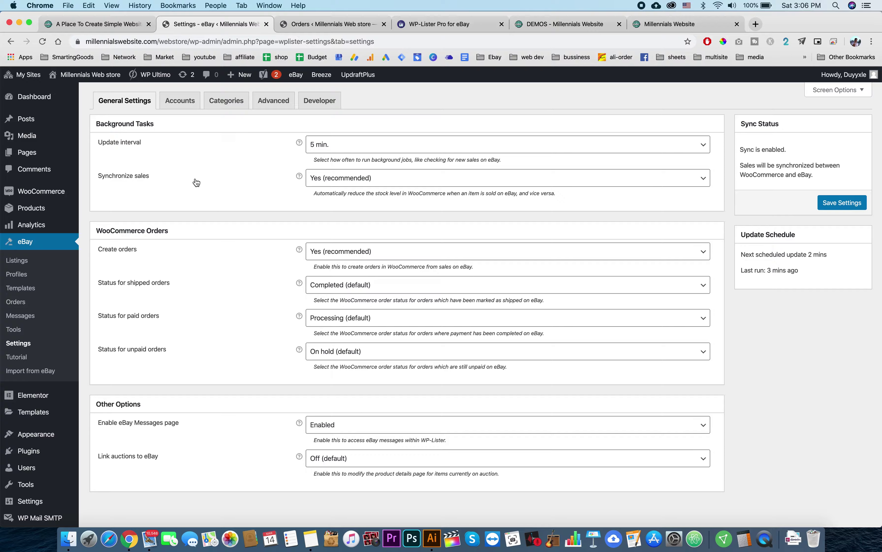
- Open the China Auto Parts listing template for editing to examine its content, and return to the eBay template list
{"action": "left_click", "coordinate": [34, 291]}
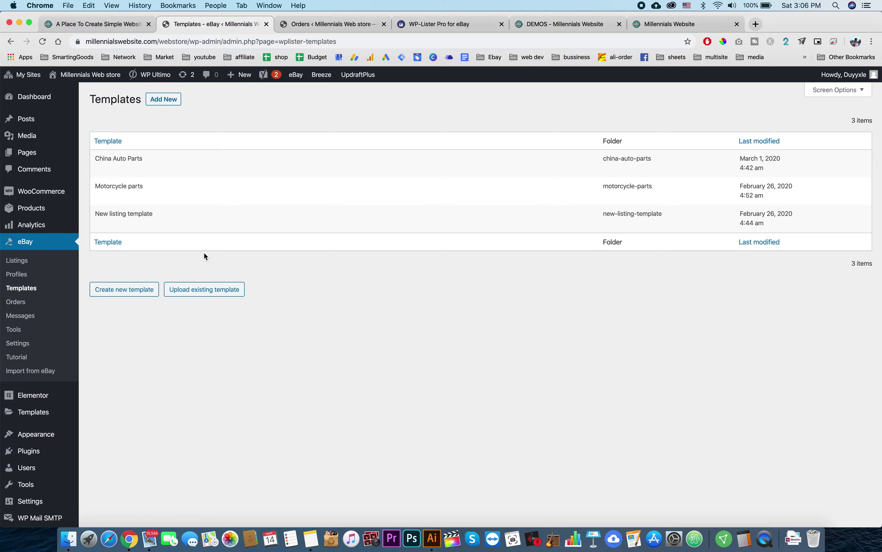
{"action": "mouse_move", "coordinate": [126, 167]}
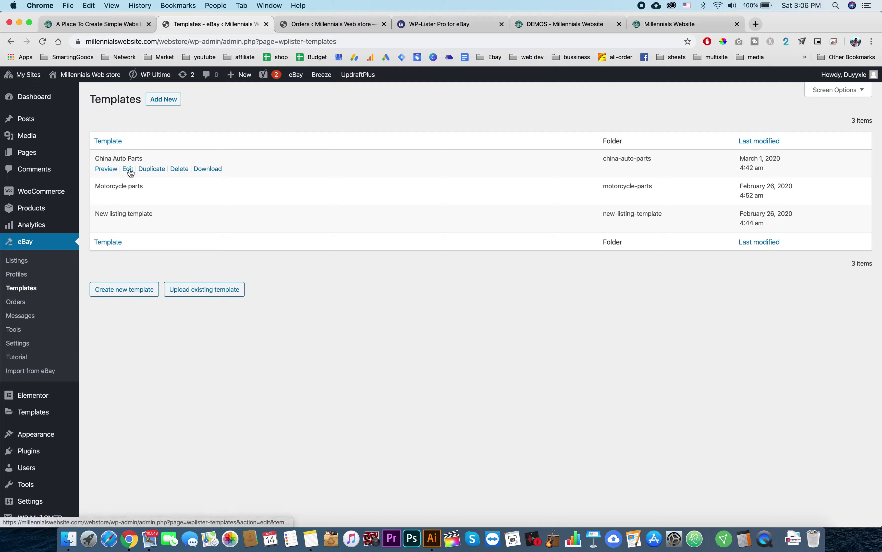
{"action": "left_click", "coordinate": [128, 169]}
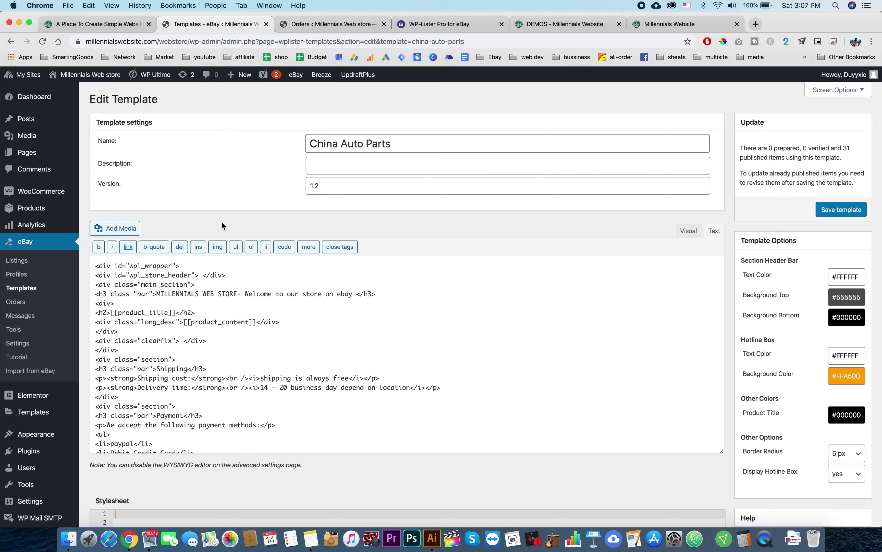
{"action": "scroll", "coordinate": [222, 224], "scroll_direction": "left", "scroll_amount": 5}
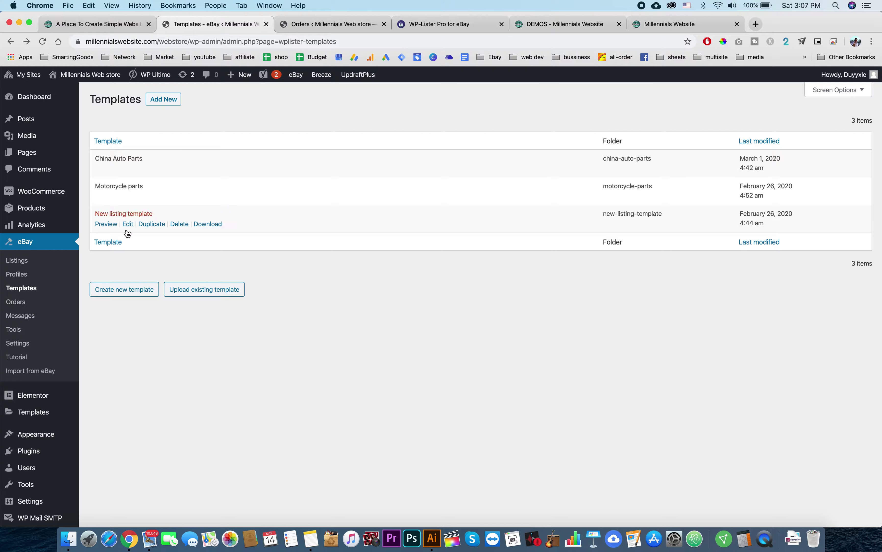
- Create a new eBay listing template and look through its layout in the visual editor
{"action": "left_click", "coordinate": [125, 294]}
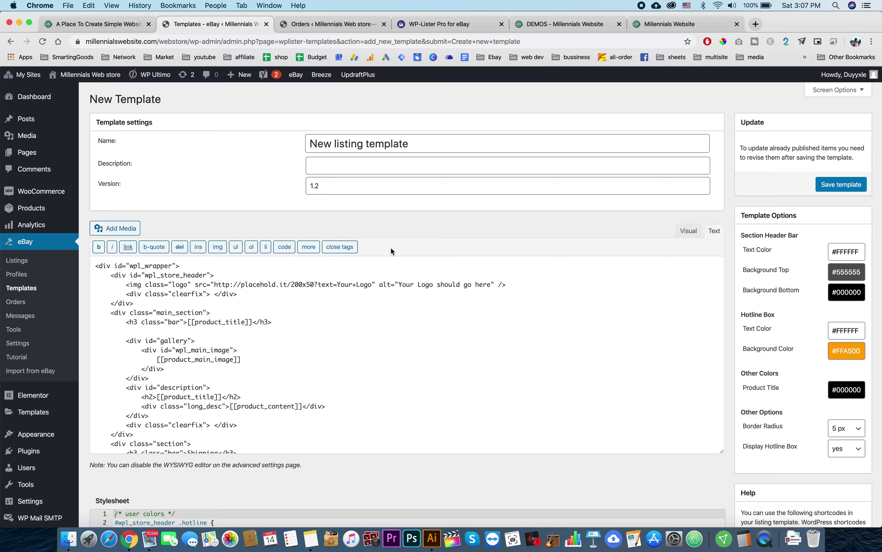
{"action": "scroll", "coordinate": [401, 270], "scroll_direction": "down", "scroll_amount": 2}
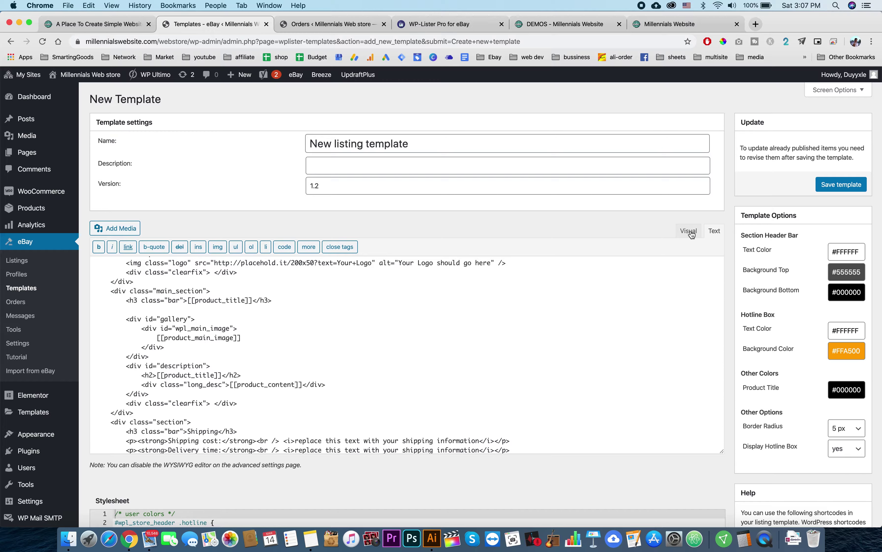
{"action": "left_click", "coordinate": [690, 232]}
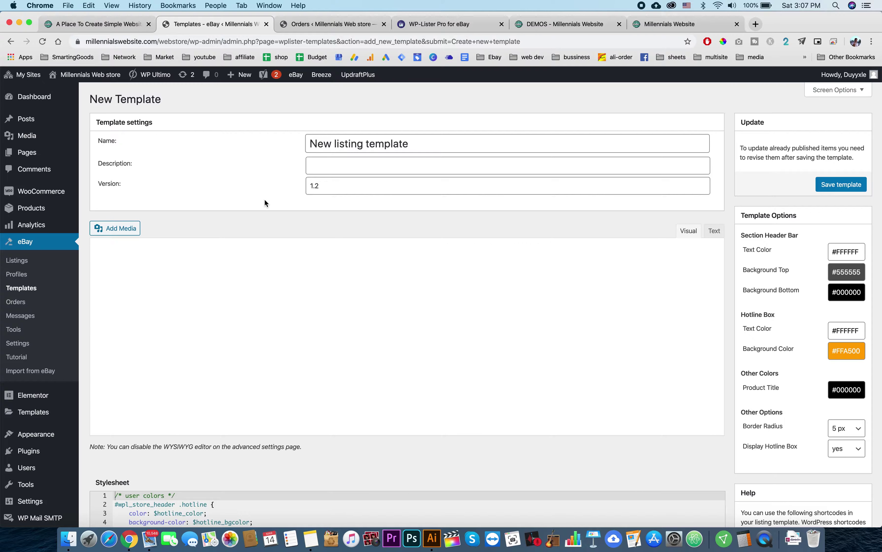
{"action": "scroll", "coordinate": [266, 204], "scroll_direction": "down", "scroll_amount": 3}
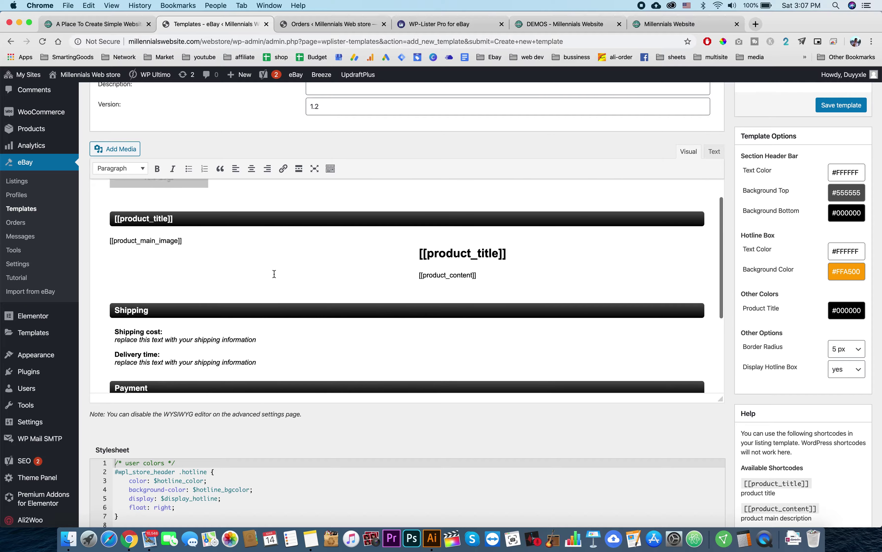
{"action": "scroll", "coordinate": [274, 273], "scroll_direction": "down", "scroll_amount": 3}
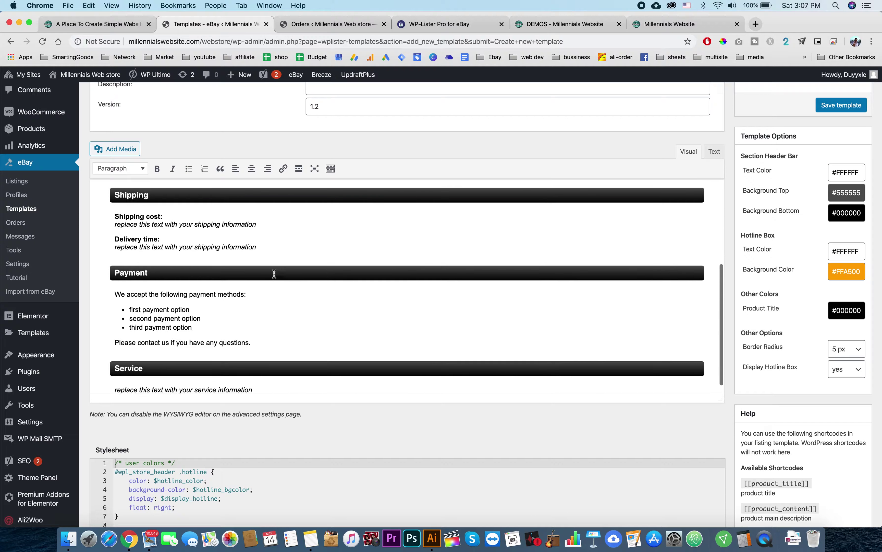
{"action": "scroll", "coordinate": [274, 273], "scroll_direction": "up", "scroll_amount": 2}
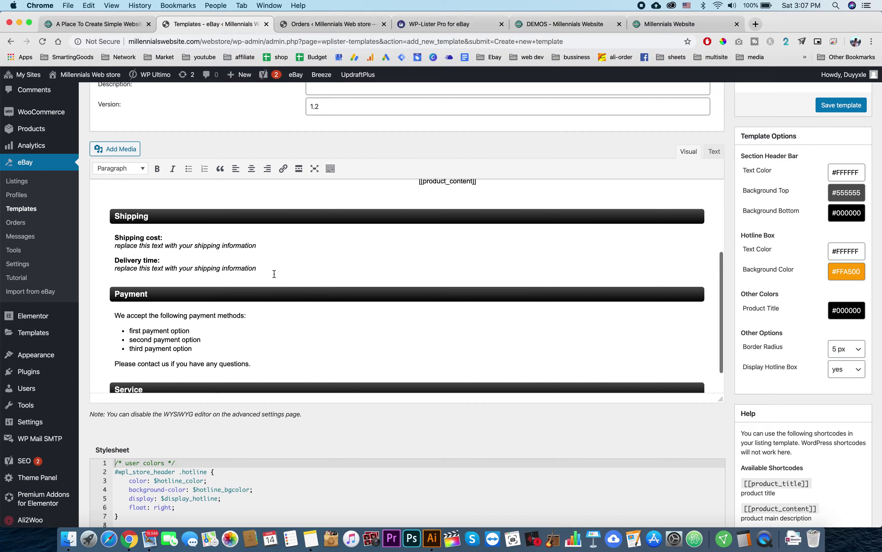
- Remove the "Your Logo" placeholder image from the header of the new listing template
{"action": "scroll", "coordinate": [274, 273], "scroll_direction": "up", "scroll_amount": 4}
{"action": "left_click", "coordinate": [235, 212]}
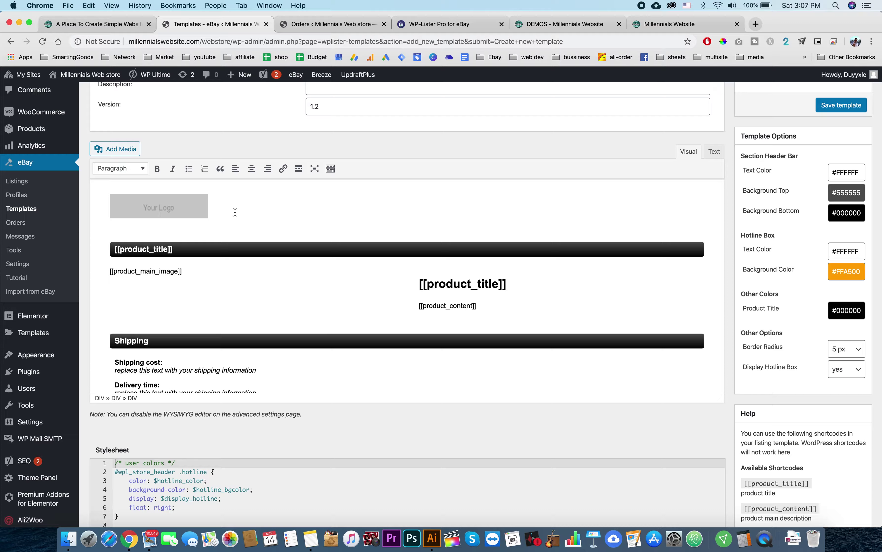
{"action": "key", "text": "BackSpace"}
{"action": "key", "text": "BackSpace"}
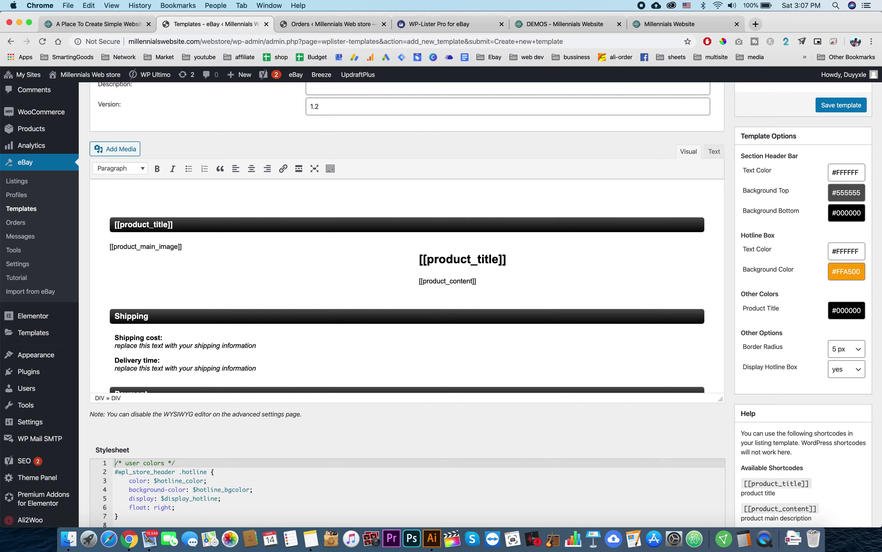
- Review the template's shipping, payment and service placeholder text, and save the new listing template
{"action": "scroll", "coordinate": [223, 227], "scroll_direction": "down", "scroll_amount": 5}
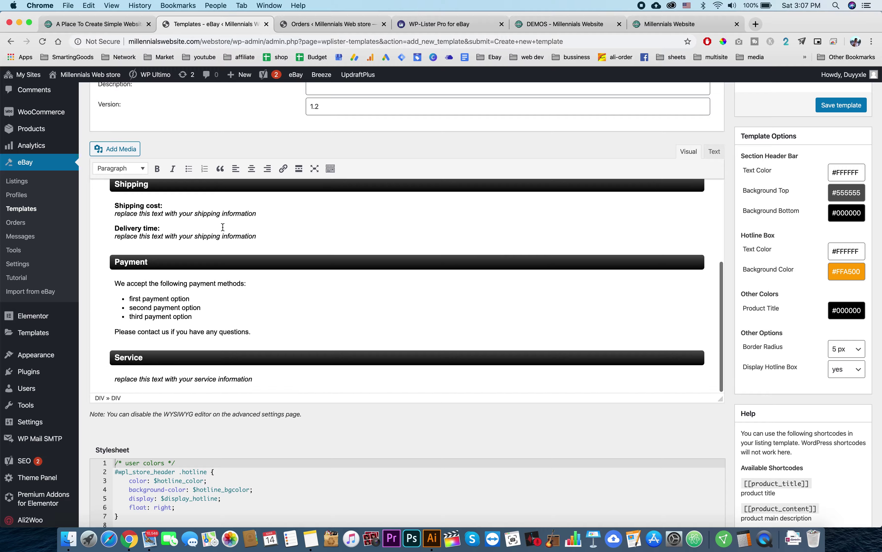
{"action": "scroll", "coordinate": [193, 219], "scroll_direction": "up", "scroll_amount": 1}
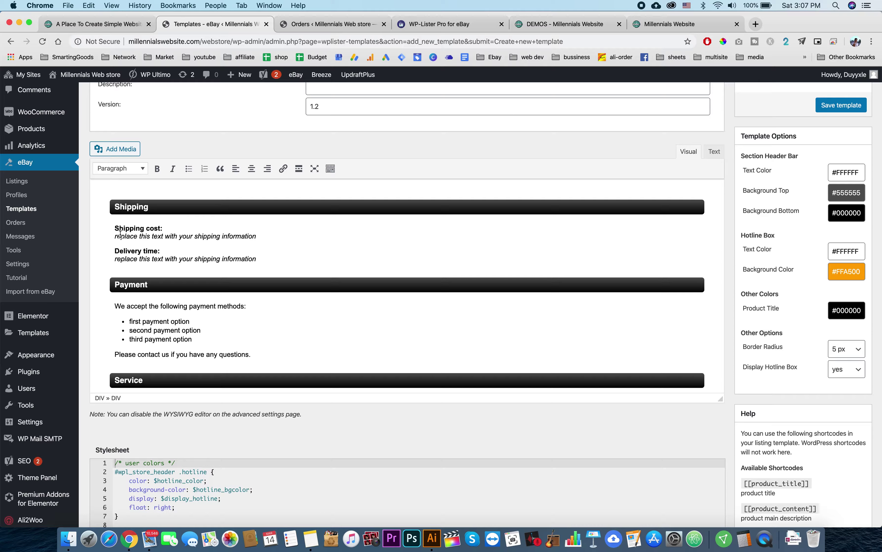
{"action": "left_click_drag", "start_coordinate": [114, 237], "coordinate": [251, 236]}
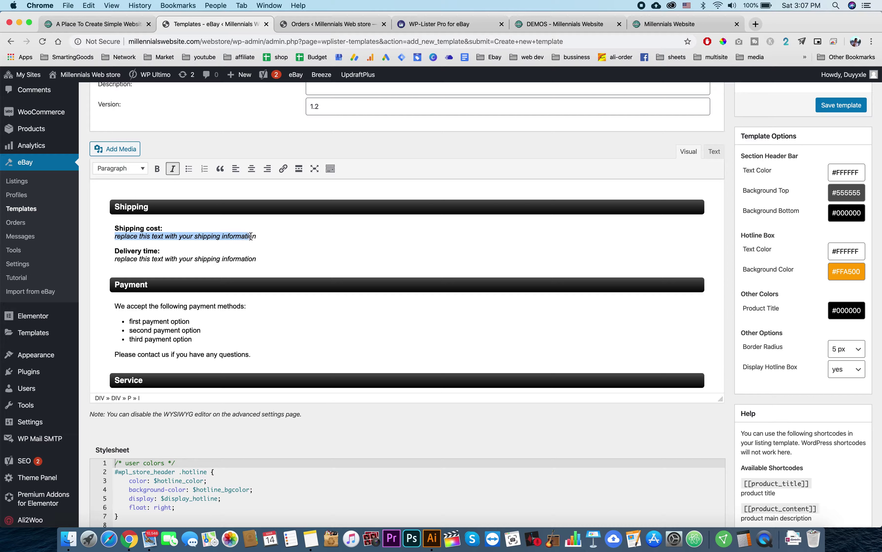
{"action": "left_click", "coordinate": [266, 264]}
{"action": "scroll", "coordinate": [209, 340], "scroll_direction": "up", "scroll_amount": 3}
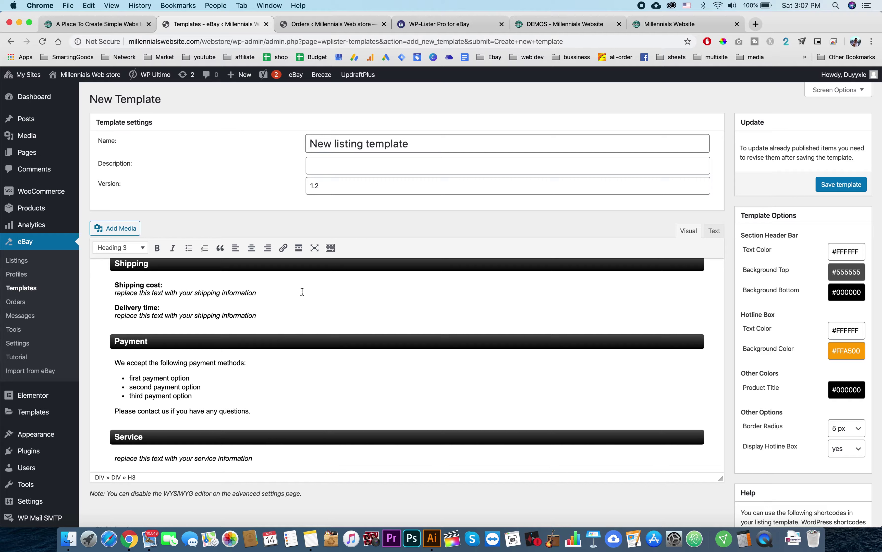
{"action": "scroll", "coordinate": [331, 312], "scroll_direction": "up", "scroll_amount": 4}
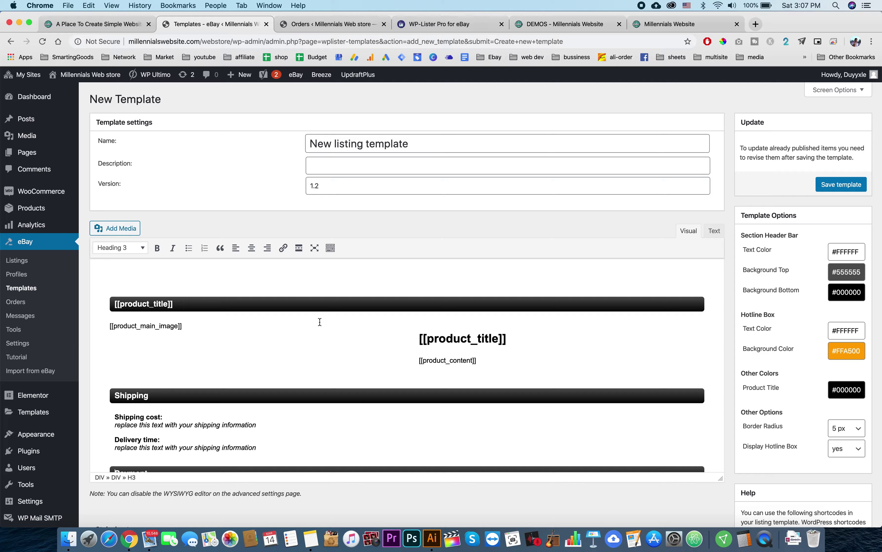
{"action": "scroll", "coordinate": [462, 264], "scroll_direction": "down", "scroll_amount": 10}
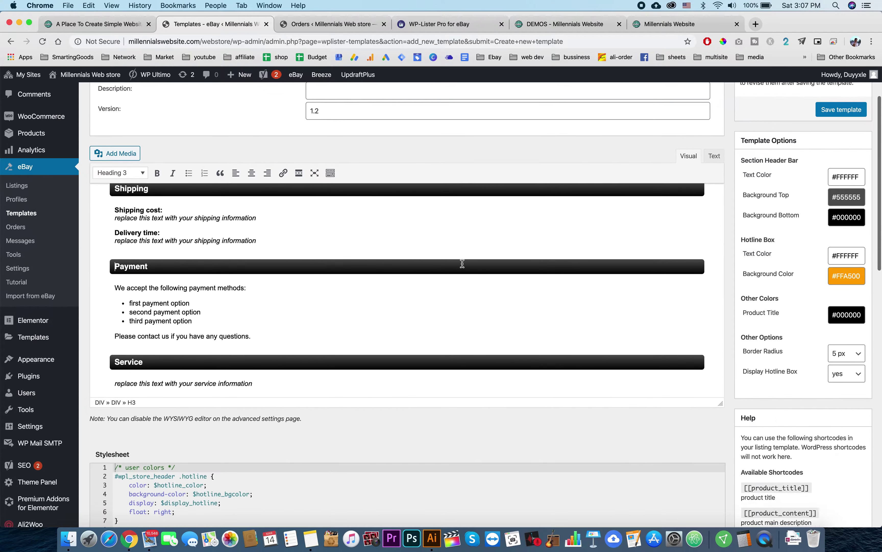
{"action": "scroll", "coordinate": [439, 336], "scroll_direction": "up", "scroll_amount": 5}
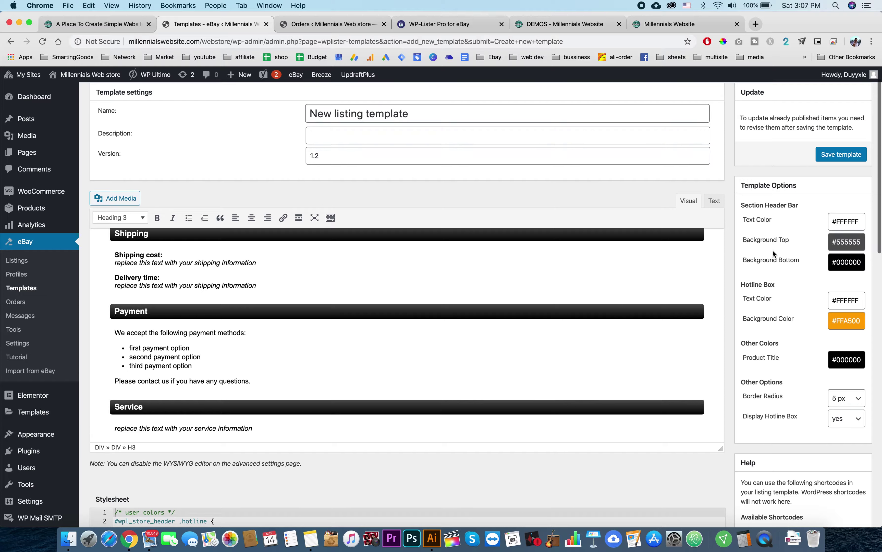
{"action": "left_click", "coordinate": [837, 154]}
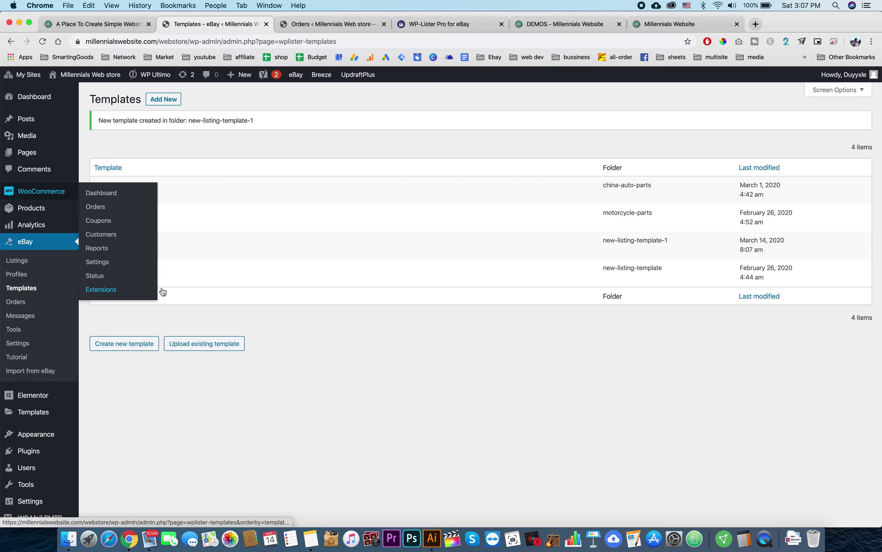
- Preview the older listing template in the new-listing-template folder, look through its sections, and close the preview
{"action": "mouse_move", "coordinate": [128, 283]}
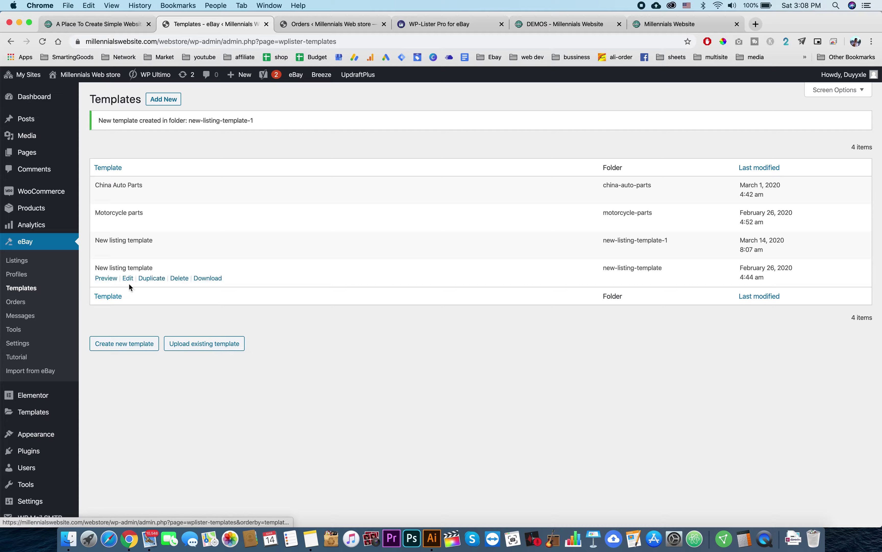
{"action": "left_click", "coordinate": [106, 278]}
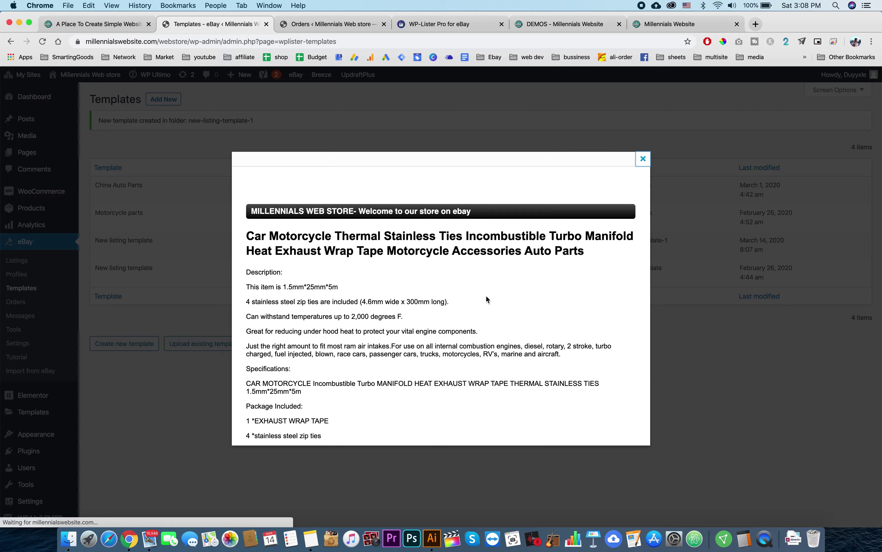
{"action": "scroll", "coordinate": [492, 296], "scroll_direction": "down", "scroll_amount": 1}
{"action": "scroll", "coordinate": [493, 301], "scroll_direction": "up", "scroll_amount": 2}
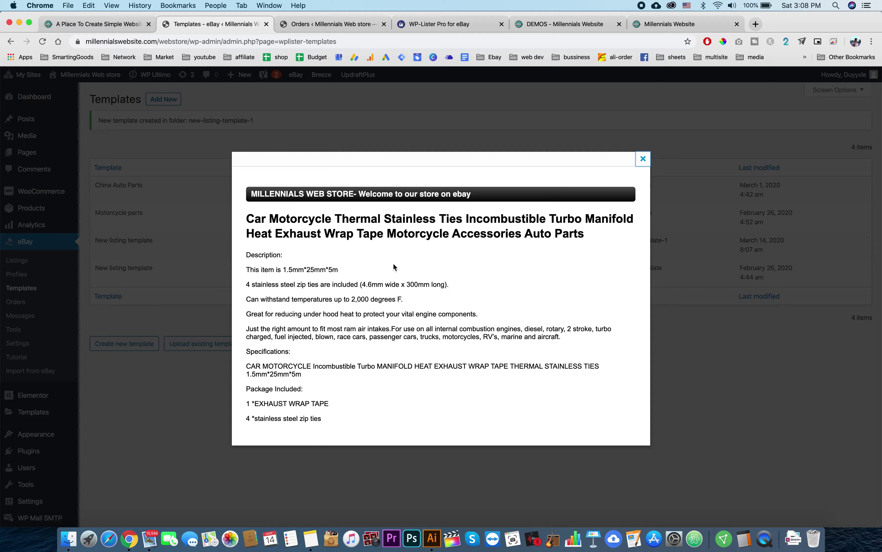
{"action": "scroll", "coordinate": [393, 279], "scroll_direction": "down", "scroll_amount": 5}
{"action": "scroll", "coordinate": [394, 280], "scroll_direction": "down", "scroll_amount": 2}
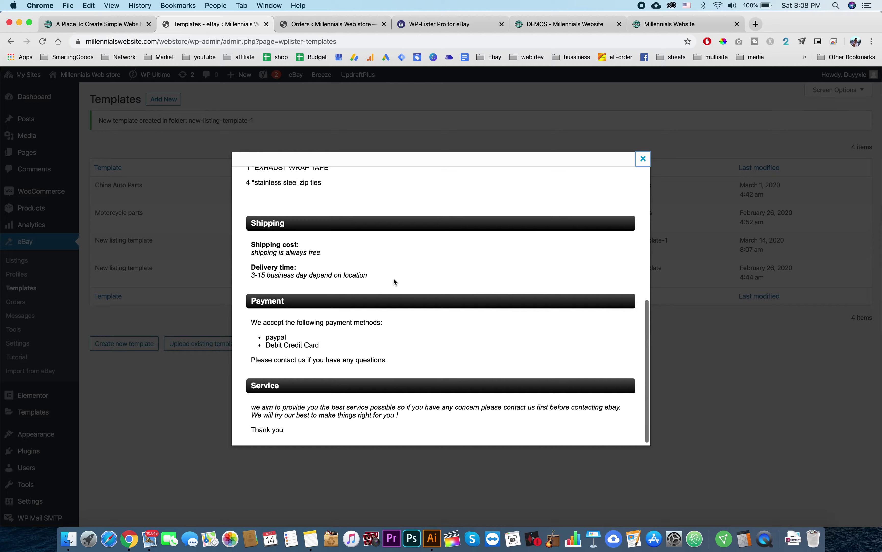
{"action": "scroll", "coordinate": [394, 278], "scroll_direction": "up", "scroll_amount": 8}
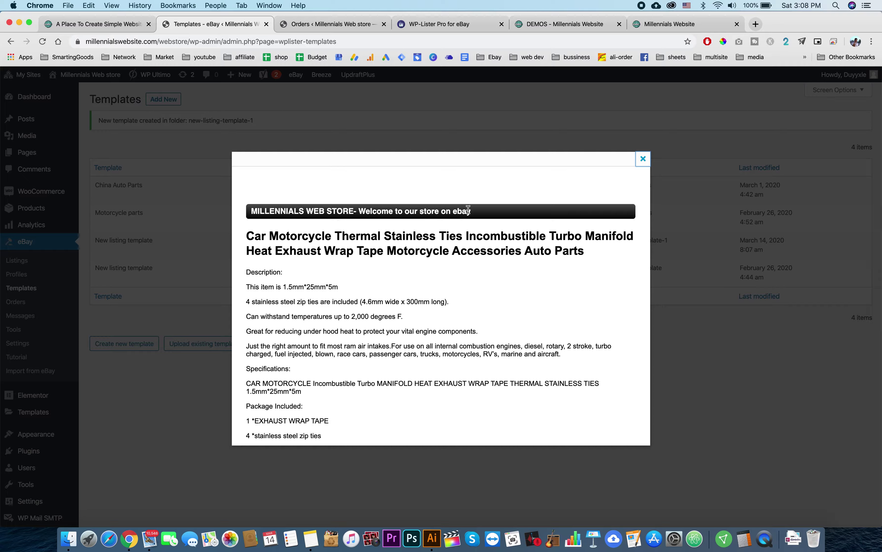
{"action": "left_click", "coordinate": [642, 159]}
{"action": "mouse_move", "coordinate": [127, 284]}
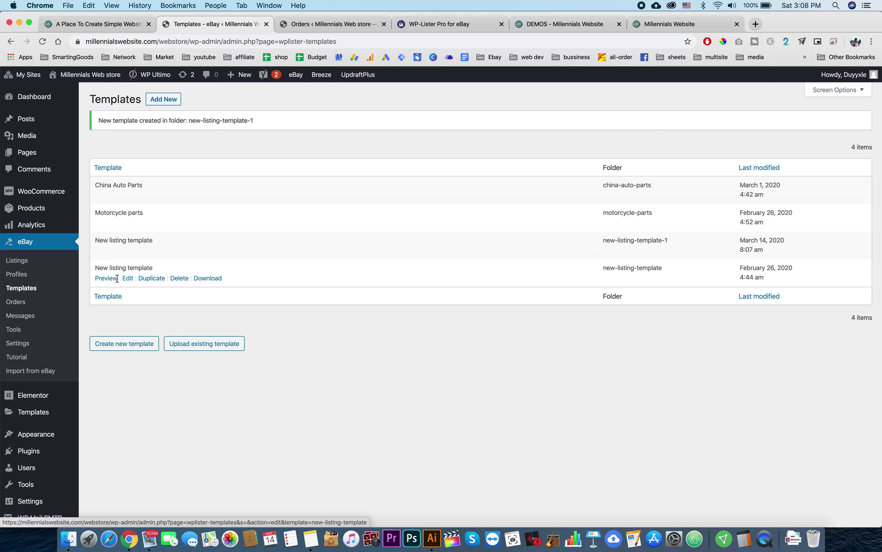
- Add an eBay profile named "New profile tutorials" and assign it the last "New listing template" in the template choices
{"action": "left_click", "coordinate": [24, 275]}
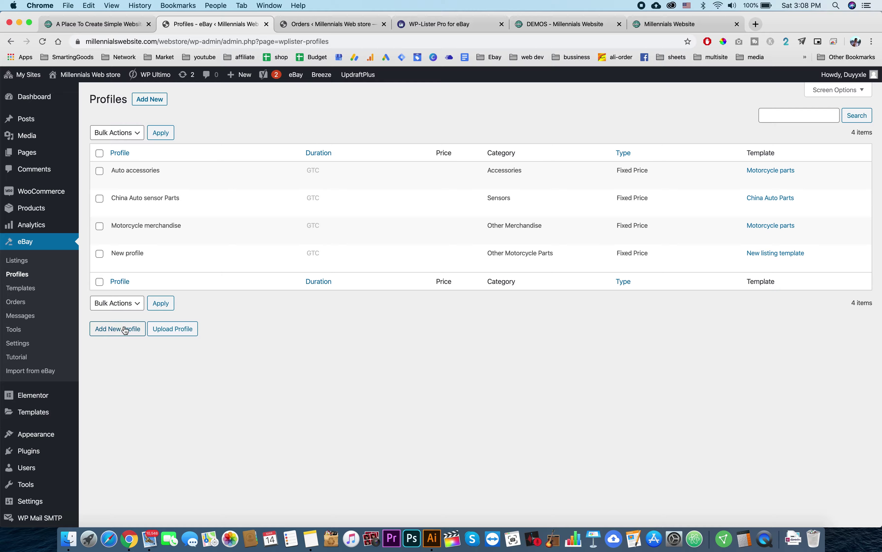
{"action": "left_click", "coordinate": [117, 329]}
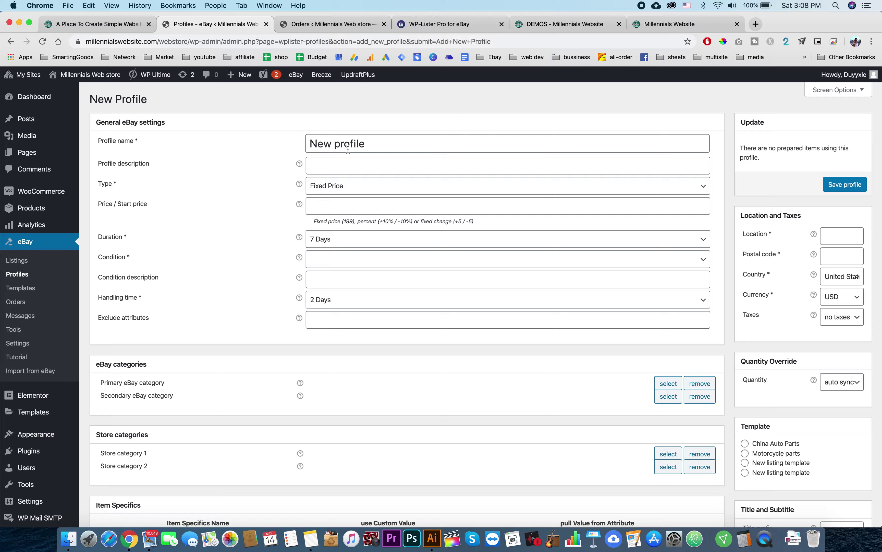
{"action": "left_click", "coordinate": [390, 150]}
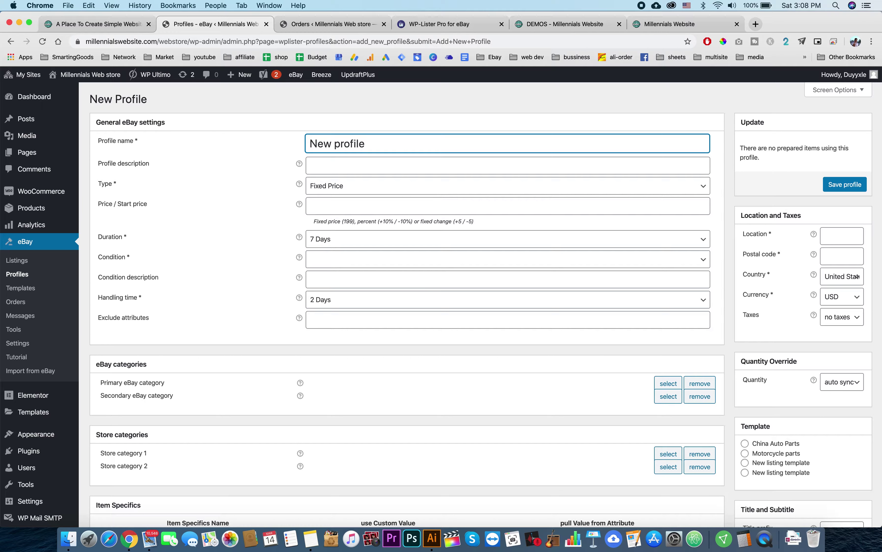
{"action": "type", "text": "tutorials"}
{"action": "scroll", "coordinate": [658, 306], "scroll_direction": "down", "scroll_amount": 3}
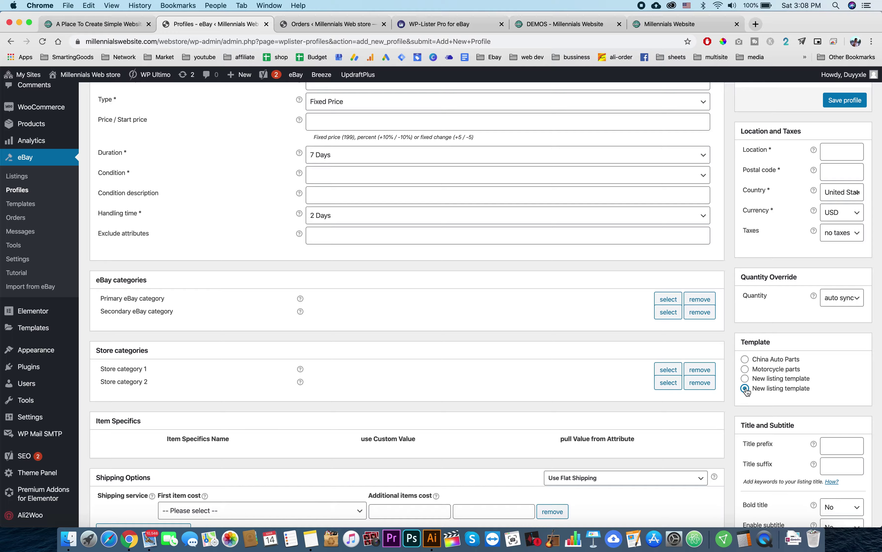
{"action": "scroll", "coordinate": [527, 235], "scroll_direction": "up", "scroll_amount": 3}
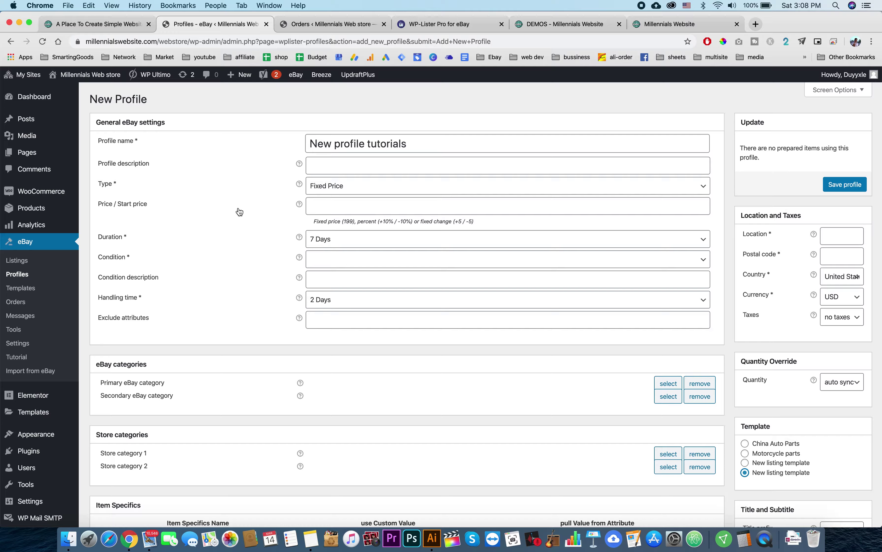
- Set the profile's duration to Good Till Canceled (GTC) and its handling time to 3 Days
{"action": "scroll", "coordinate": [264, 218], "scroll_direction": "down", "scroll_amount": 2}
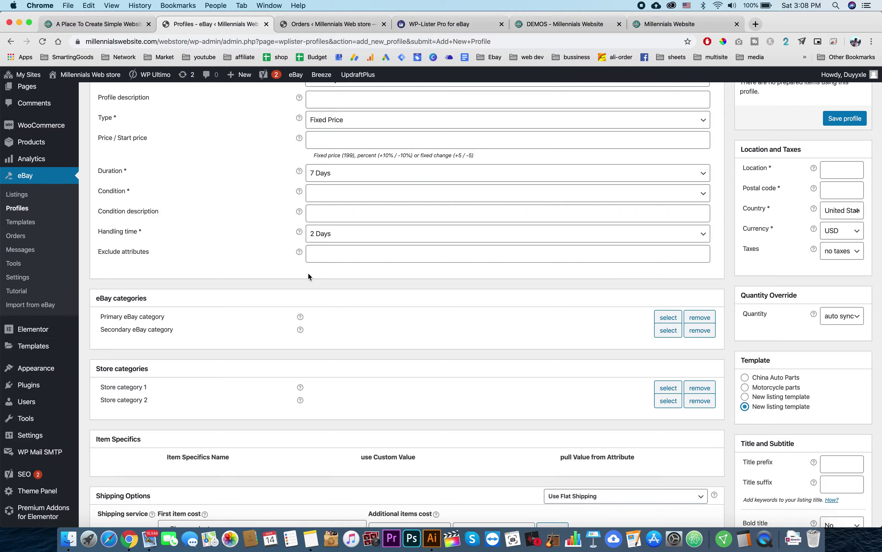
{"action": "scroll", "coordinate": [310, 277], "scroll_direction": "up", "scroll_amount": 2}
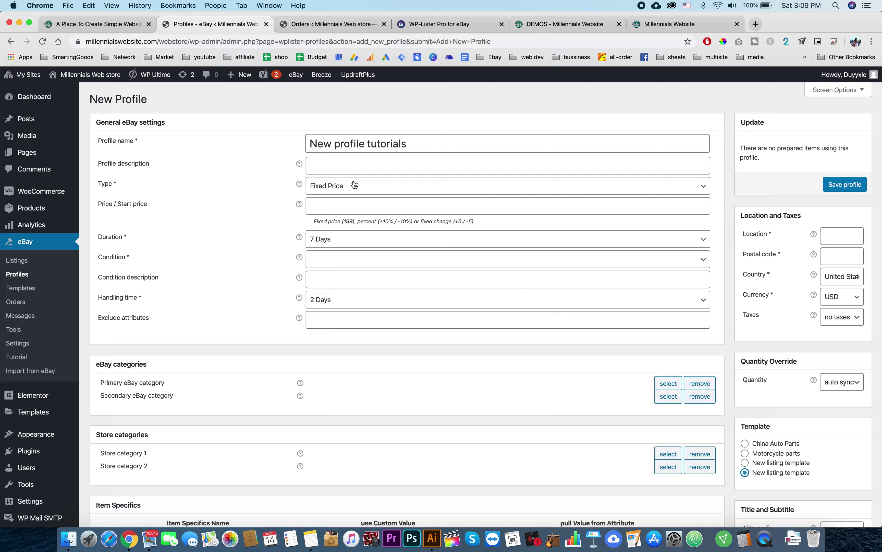
{"action": "left_click", "coordinate": [356, 244]}
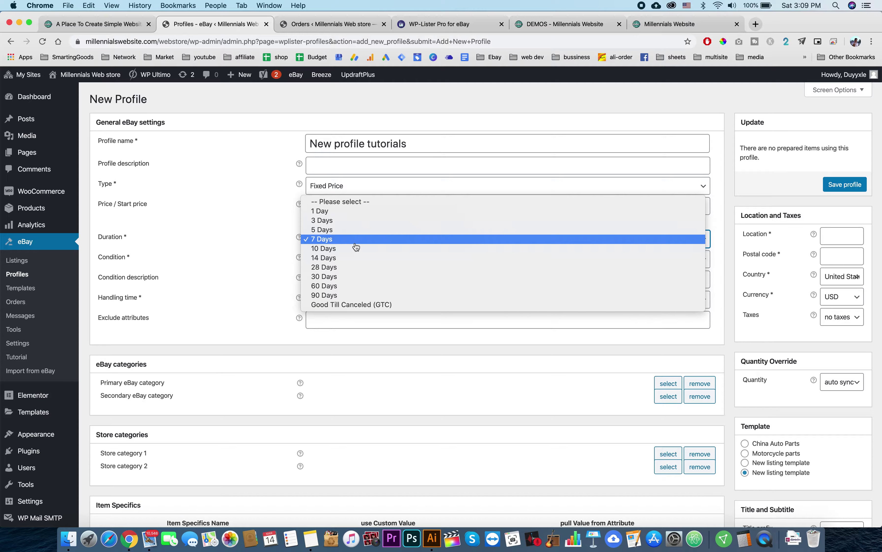
{"action": "left_click", "coordinate": [379, 306]}
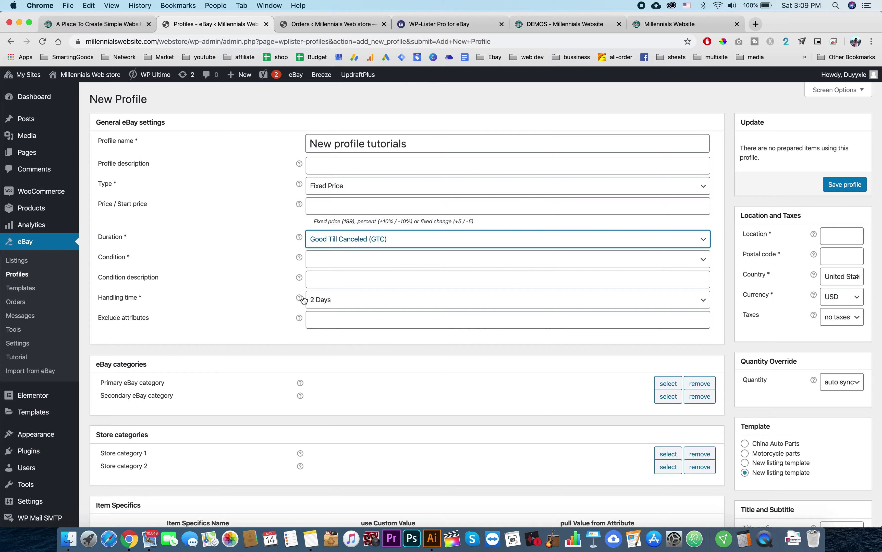
{"action": "left_click", "coordinate": [331, 300]}
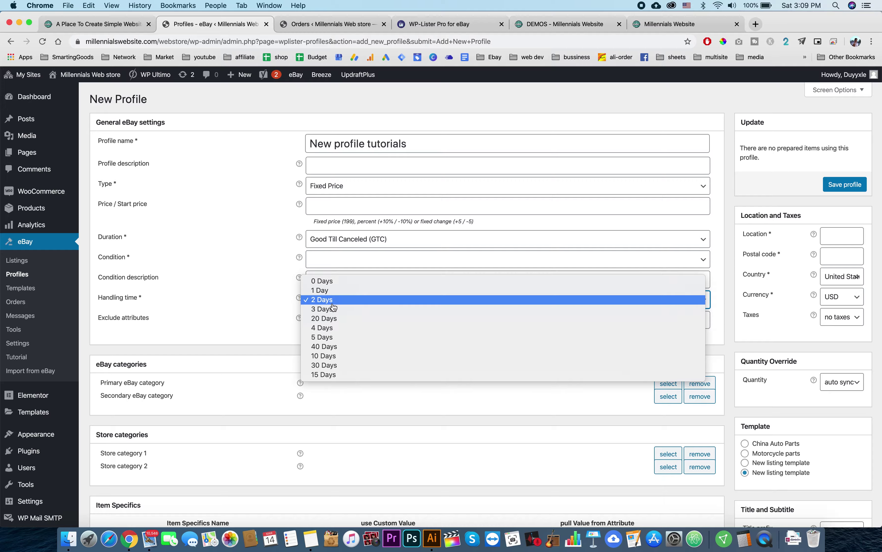
{"action": "left_click", "coordinate": [332, 309]}
- Open the category chooser for the profile's primary eBay category
{"action": "scroll", "coordinate": [266, 304], "scroll_direction": "down", "scroll_amount": 2}
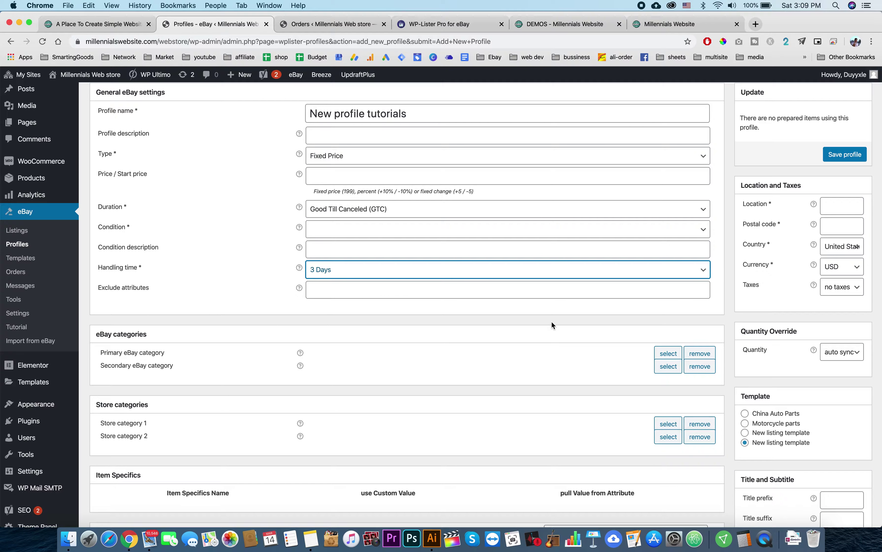
{"action": "scroll", "coordinate": [552, 325], "scroll_direction": "down", "scroll_amount": 1}
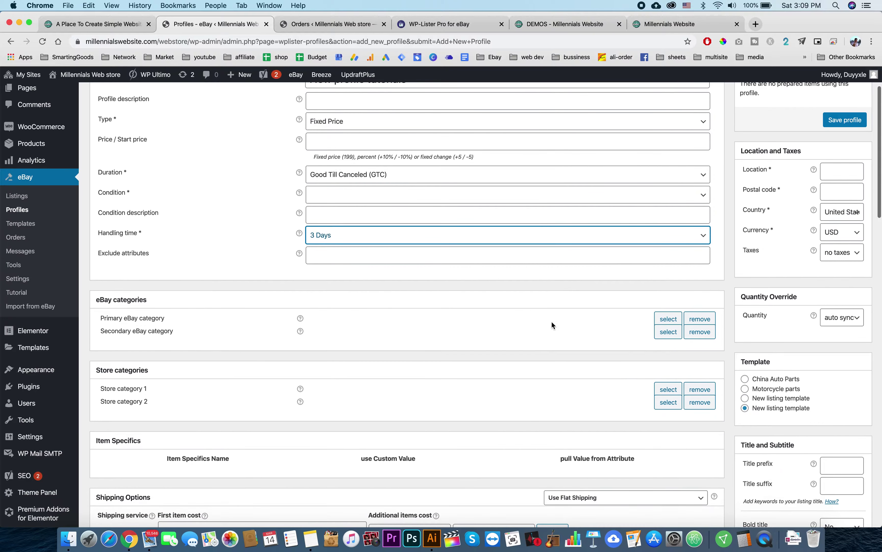
{"action": "left_click", "coordinate": [676, 318]}
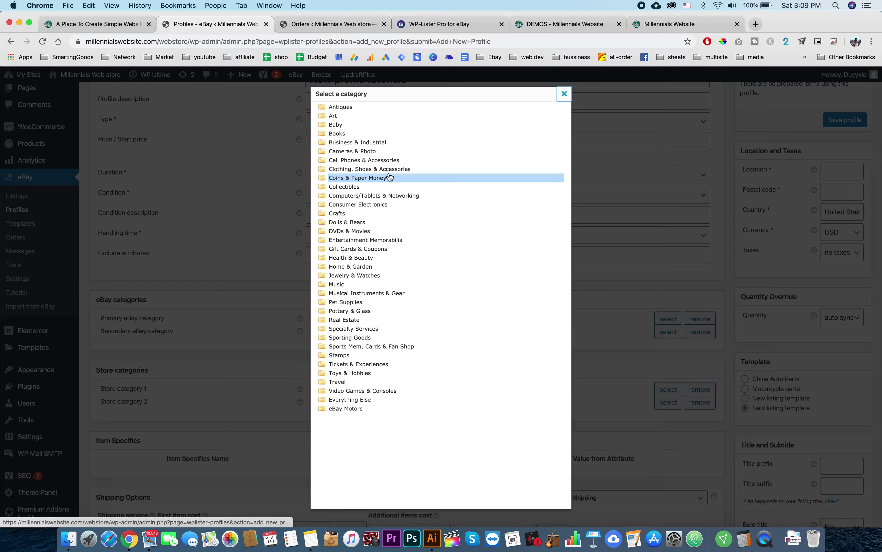
- Open the store page of the 20W Portable Wireless Column Soundbar from the product list in a separate tab and check its price
{"action": "left_click", "coordinate": [319, 23]}
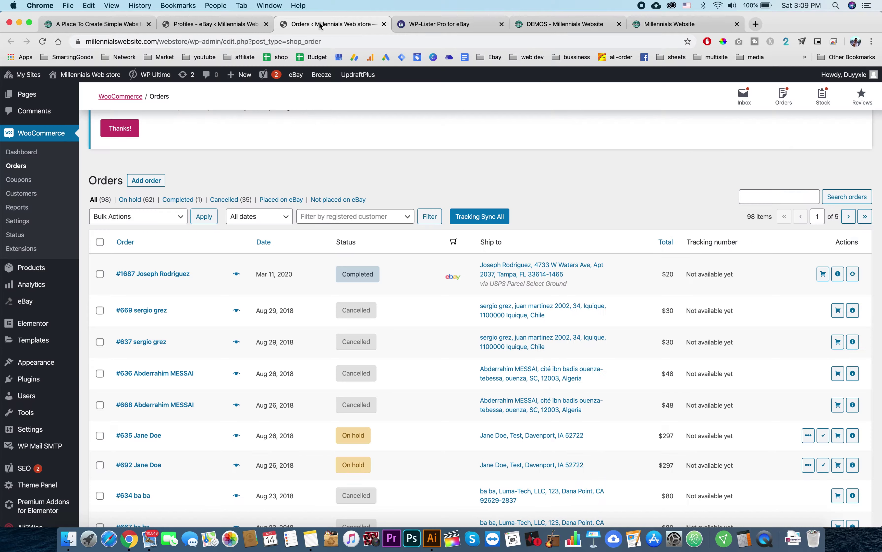
{"action": "left_click", "coordinate": [51, 267]}
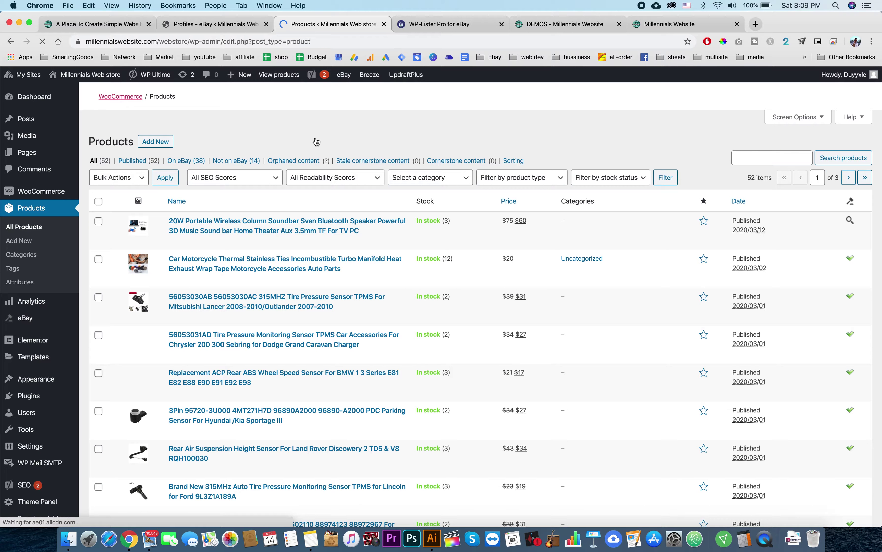
{"action": "scroll", "coordinate": [219, 266], "scroll_direction": "down", "scroll_amount": 3}
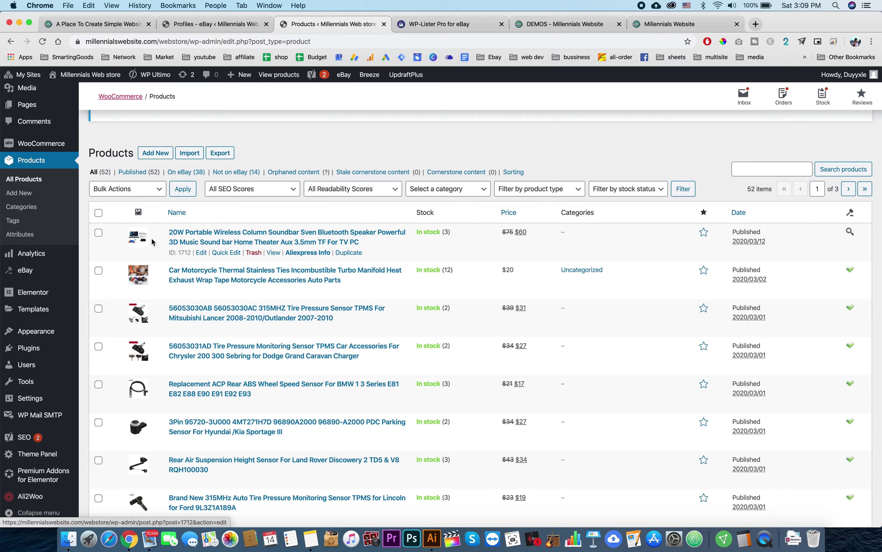
{"action": "right_click", "coordinate": [272, 258]}
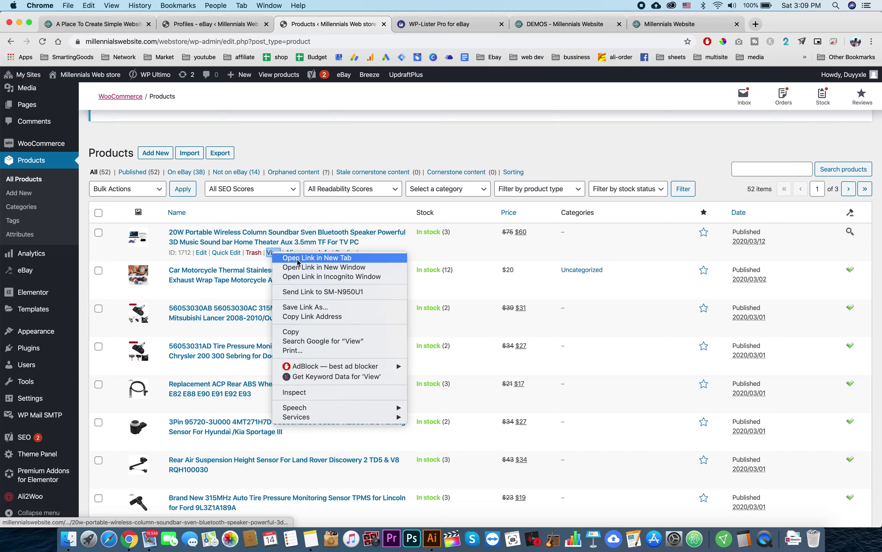
{"action": "left_click", "coordinate": [299, 260]}
{"action": "left_click", "coordinate": [427, 28]}
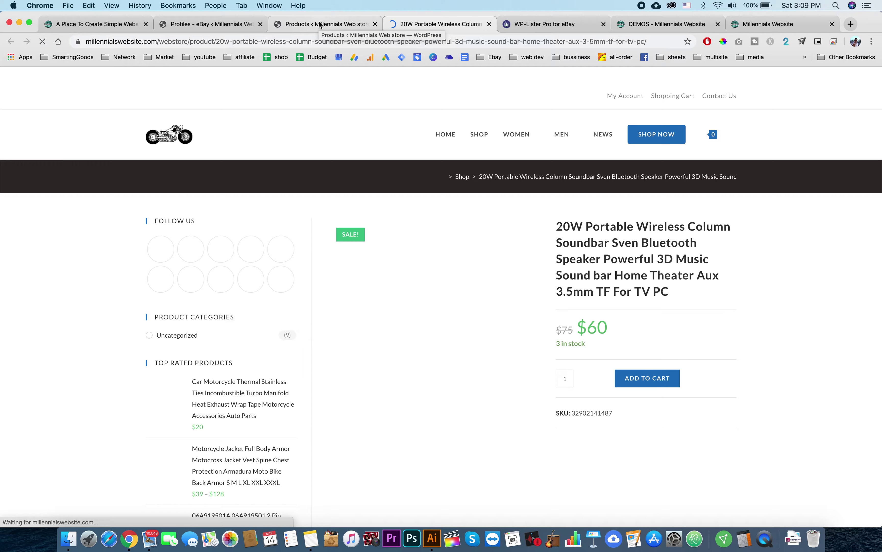
{"action": "scroll", "coordinate": [675, 259], "scroll_direction": "down", "scroll_amount": 3}
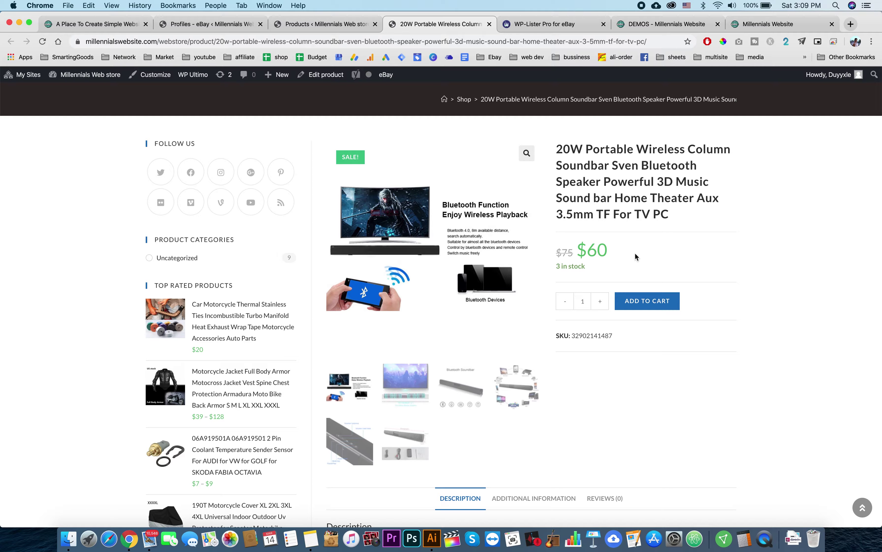
{"action": "left_click_drag", "start_coordinate": [590, 251], "coordinate": [623, 251]}
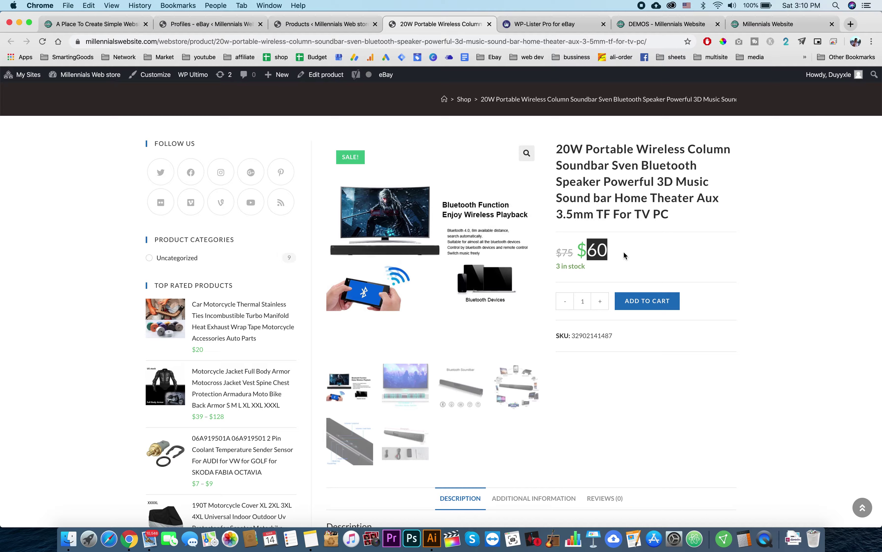
{"action": "left_click", "coordinate": [624, 253]}
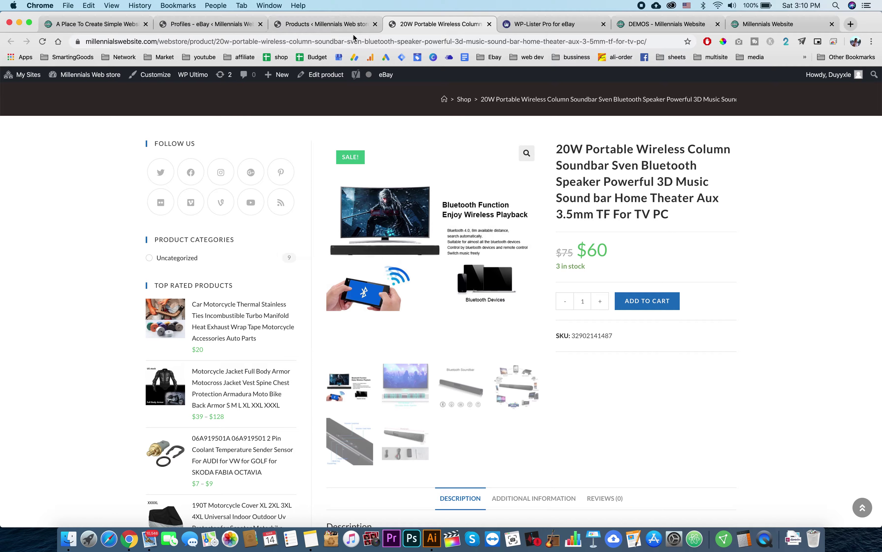
- Back in the eBay profile, set the primary eBay category to Consumer Electronics » Portable Audio & Headphones » Audio Docks & Mini Speakers
{"action": "left_click", "coordinate": [338, 28]}
{"action": "left_click", "coordinate": [212, 23]}
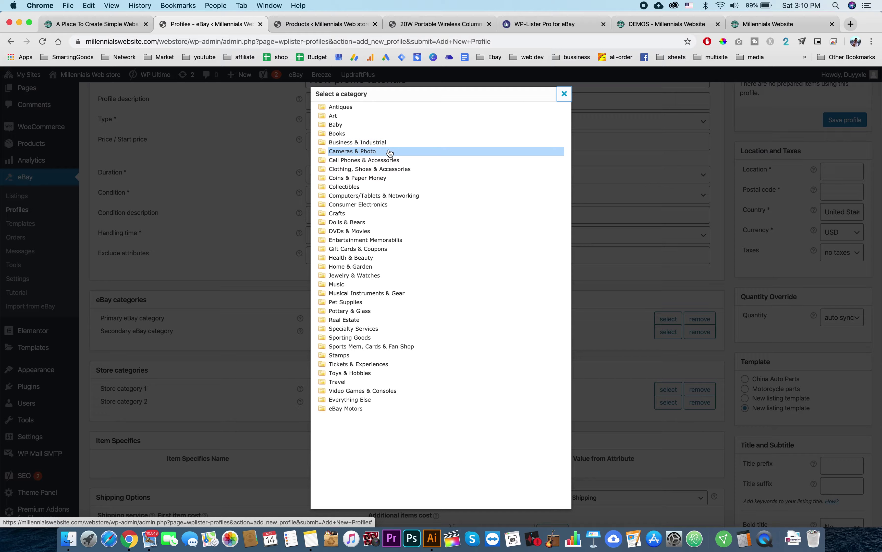
{"action": "left_click", "coordinate": [392, 207]}
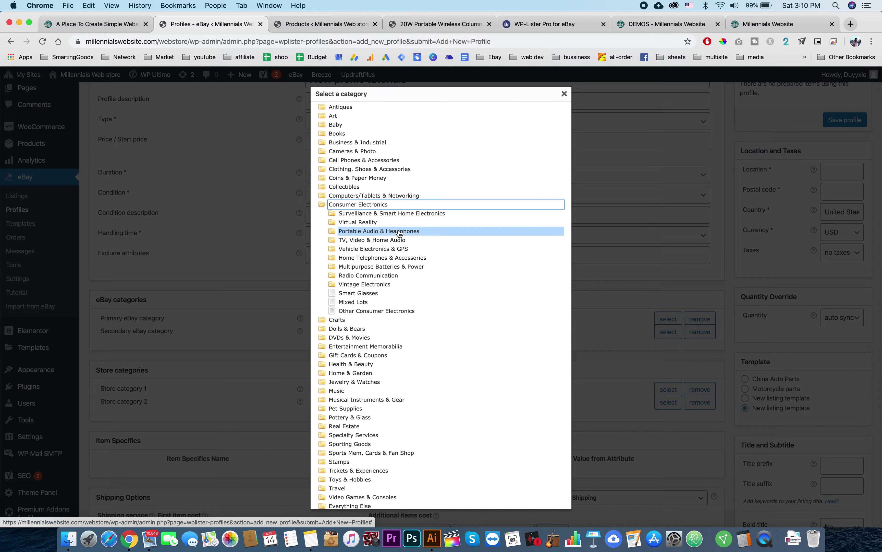
{"action": "left_click", "coordinate": [400, 232]}
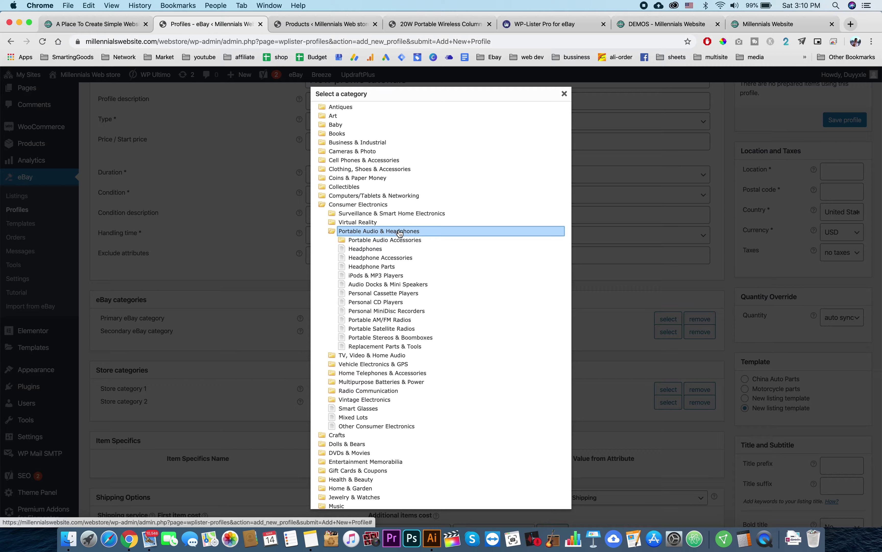
{"action": "left_click", "coordinate": [406, 284]}
- Review the profile's item specifics and the attributes their values are pulled from
{"action": "scroll", "coordinate": [406, 283], "scroll_direction": "down", "scroll_amount": 1}
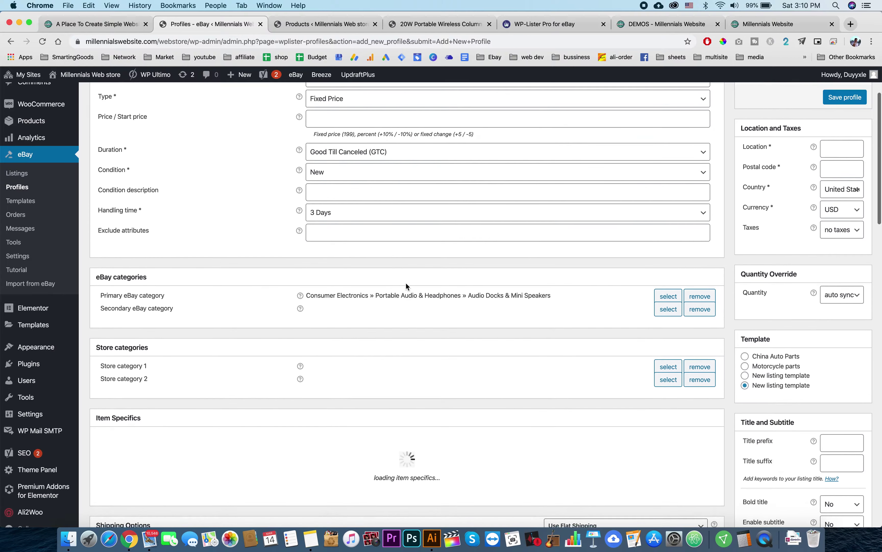
{"action": "scroll", "coordinate": [406, 284], "scroll_direction": "down", "scroll_amount": 5}
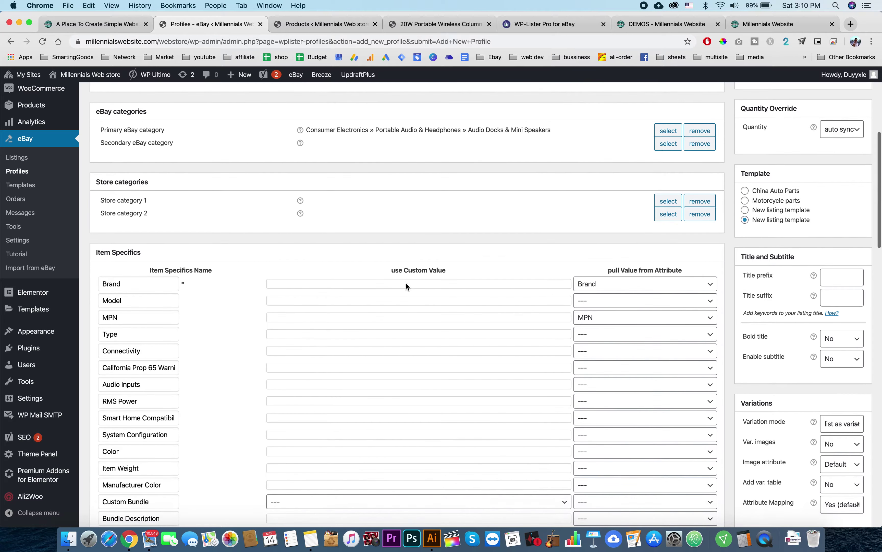
{"action": "scroll", "coordinate": [407, 286], "scroll_direction": "down", "scroll_amount": 2}
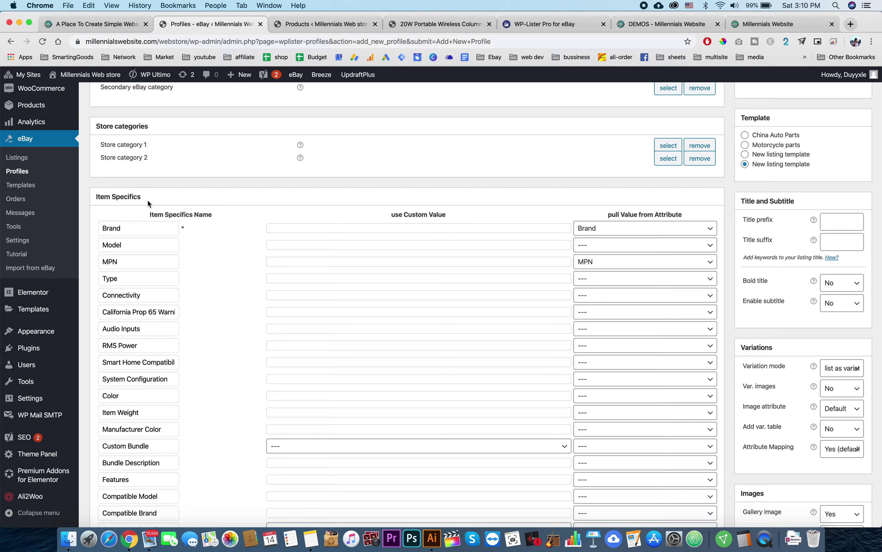
{"action": "scroll", "coordinate": [205, 207], "scroll_direction": "down", "scroll_amount": 1}
{"action": "scroll", "coordinate": [204, 207], "scroll_direction": "down", "scroll_amount": 1}
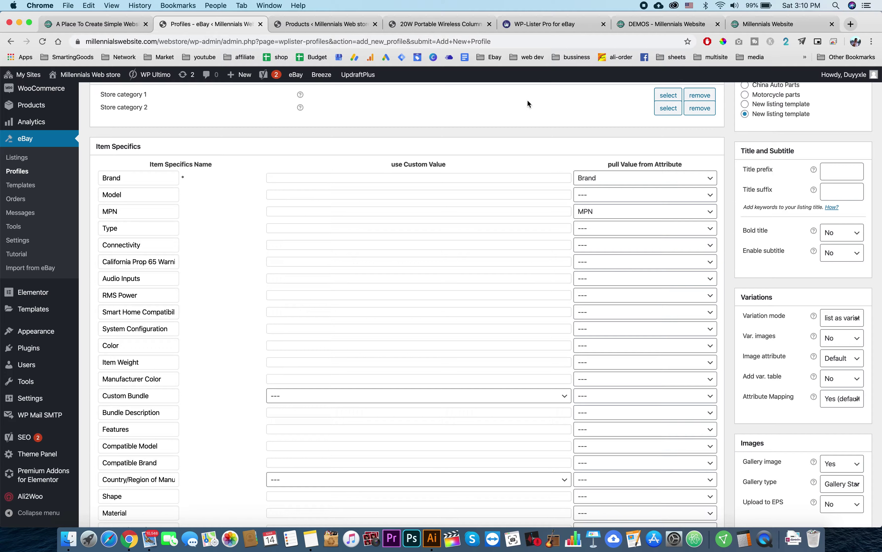
- Show the soundbar product's additional information in the store and read through its attribute table
{"action": "left_click", "coordinate": [427, 24]}
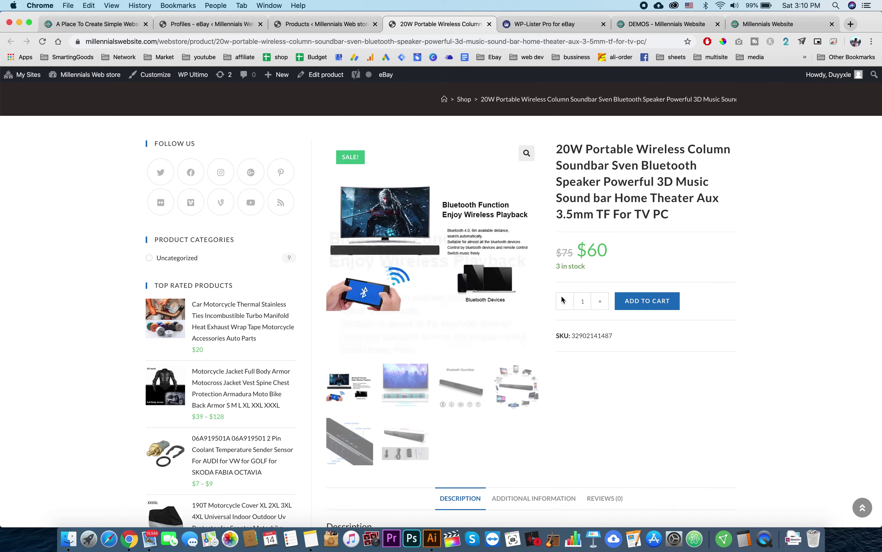
{"action": "scroll", "coordinate": [562, 300], "scroll_direction": "down", "scroll_amount": 5}
{"action": "left_click", "coordinate": [553, 291]}
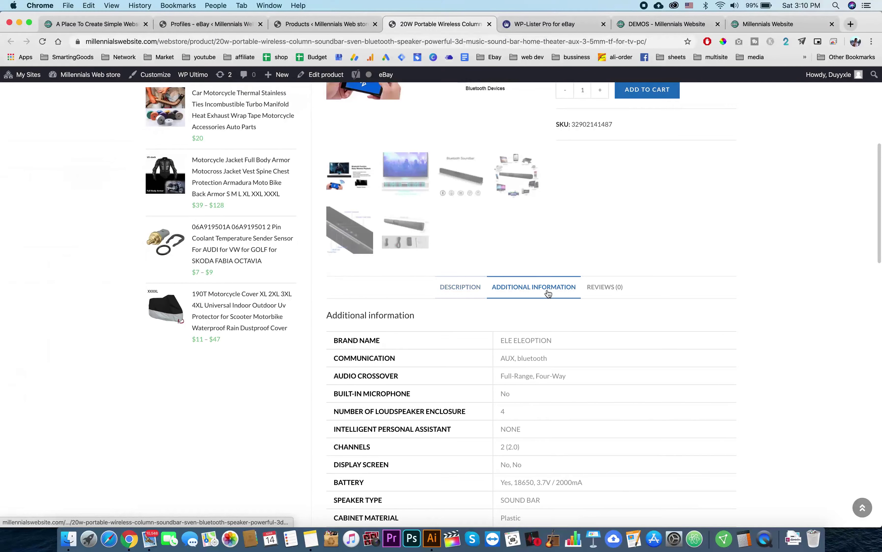
{"action": "scroll", "coordinate": [549, 290], "scroll_direction": "down", "scroll_amount": 6}
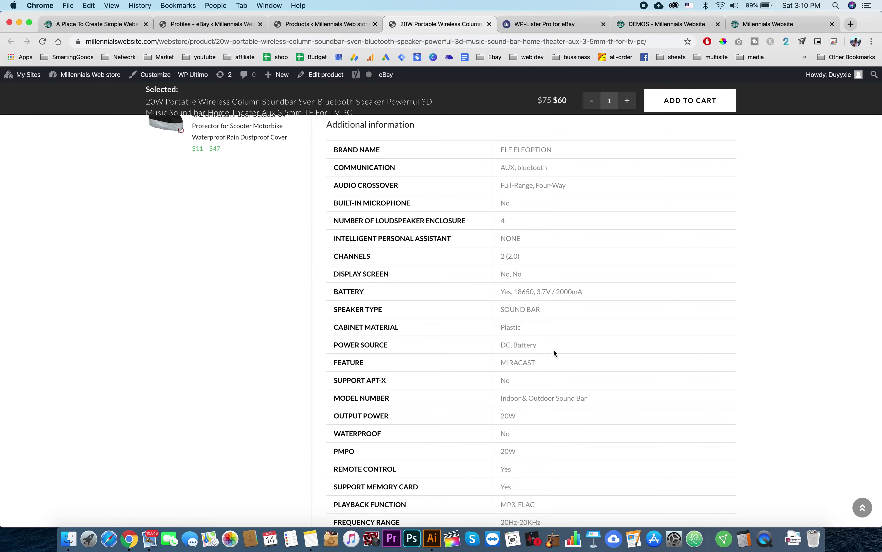
{"action": "scroll", "coordinate": [561, 342], "scroll_direction": "down", "scroll_amount": 5}
{"action": "scroll", "coordinate": [561, 344], "scroll_direction": "down", "scroll_amount": 10}
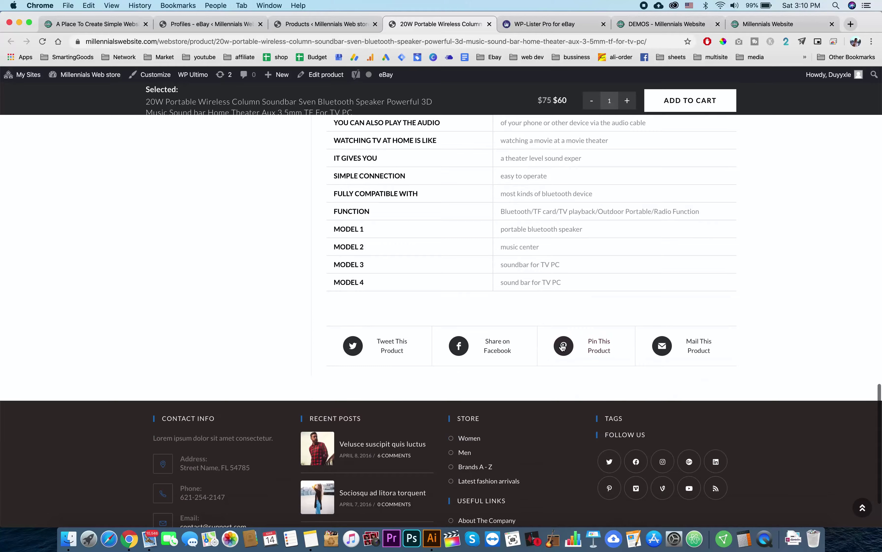
- Return to the eBay profile and set the shipping policy in its shipping options to China Warehouse
{"action": "left_click", "coordinate": [328, 28]}
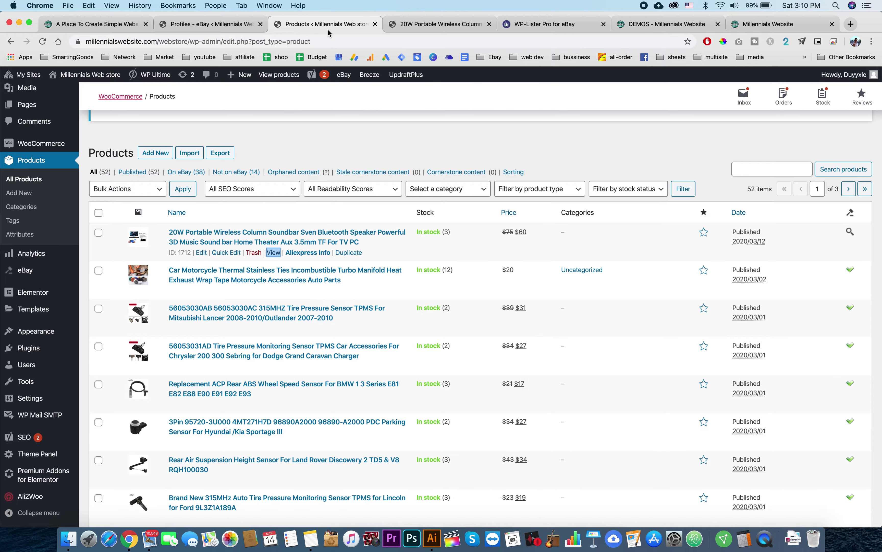
{"action": "left_click", "coordinate": [209, 24]}
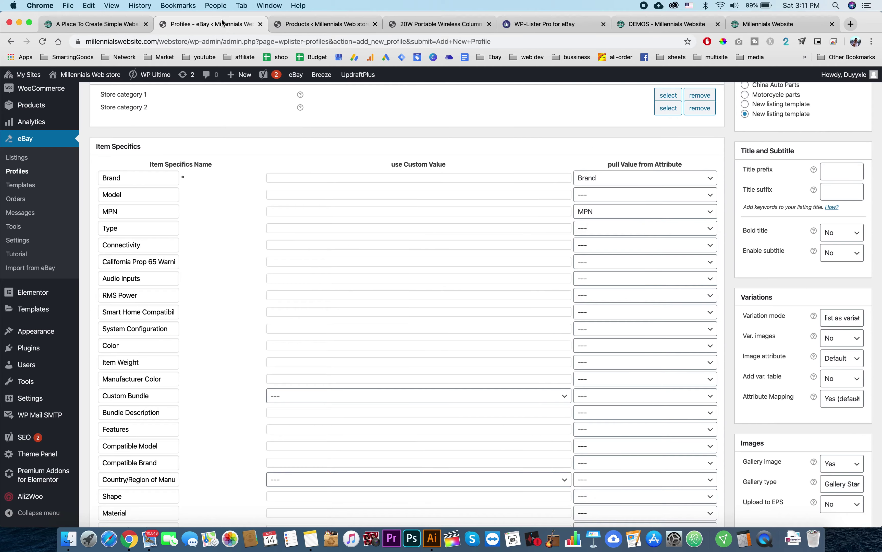
{"action": "scroll", "coordinate": [234, 380], "scroll_direction": "down", "scroll_amount": 12}
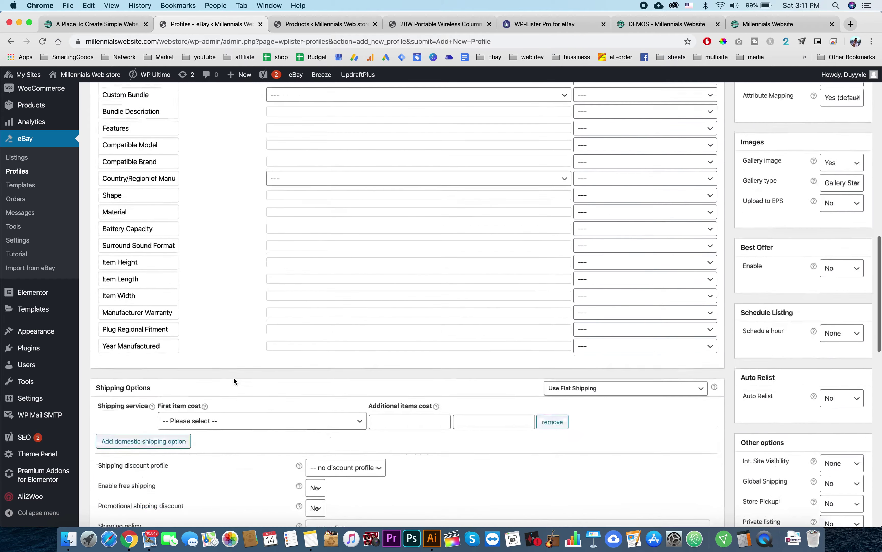
{"action": "scroll", "coordinate": [233, 380], "scroll_direction": "down", "scroll_amount": 3}
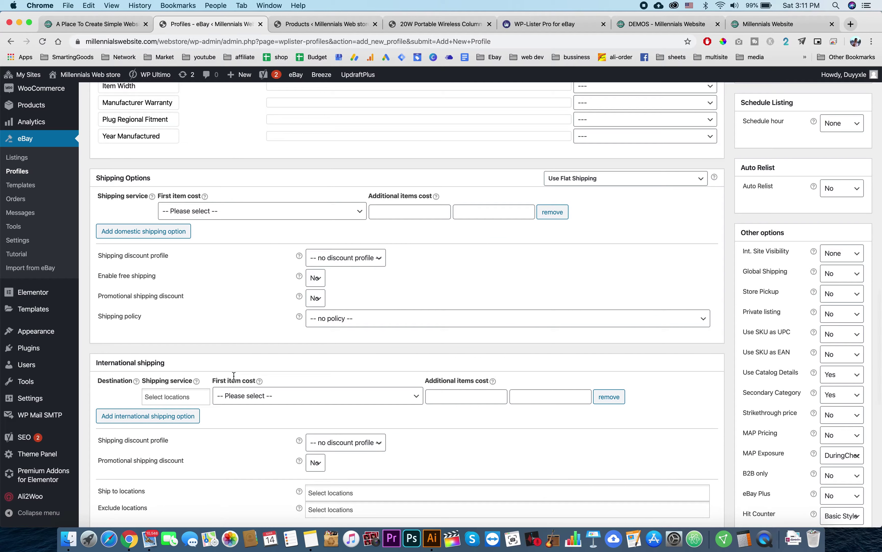
{"action": "left_click", "coordinate": [347, 322]}
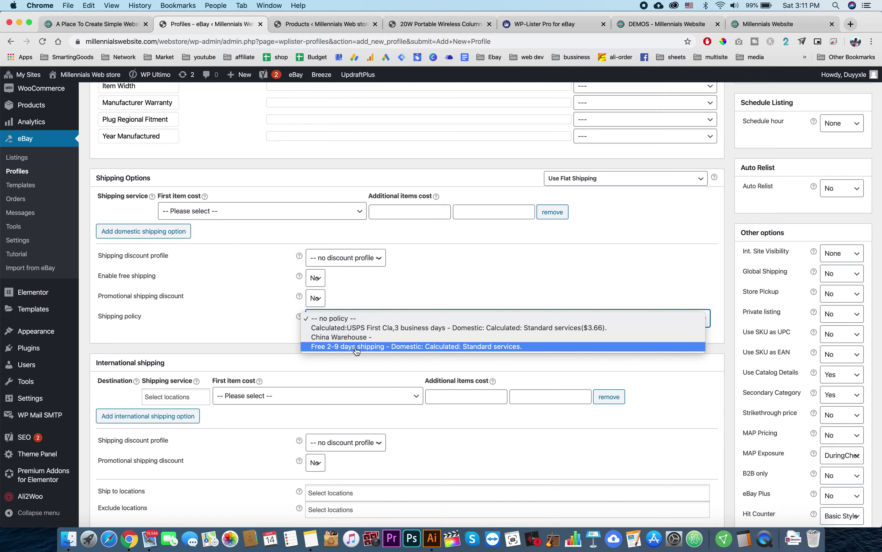
{"action": "left_click", "coordinate": [355, 338]}
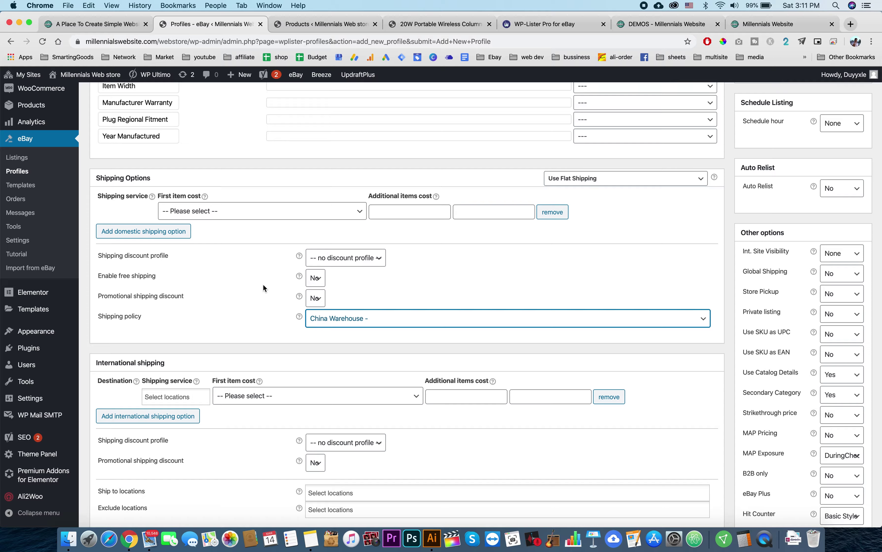
- Look over the international shipping section and the available shipping policies, keeping China Warehouse selected
{"action": "scroll", "coordinate": [264, 287], "scroll_direction": "down", "scroll_amount": 3}
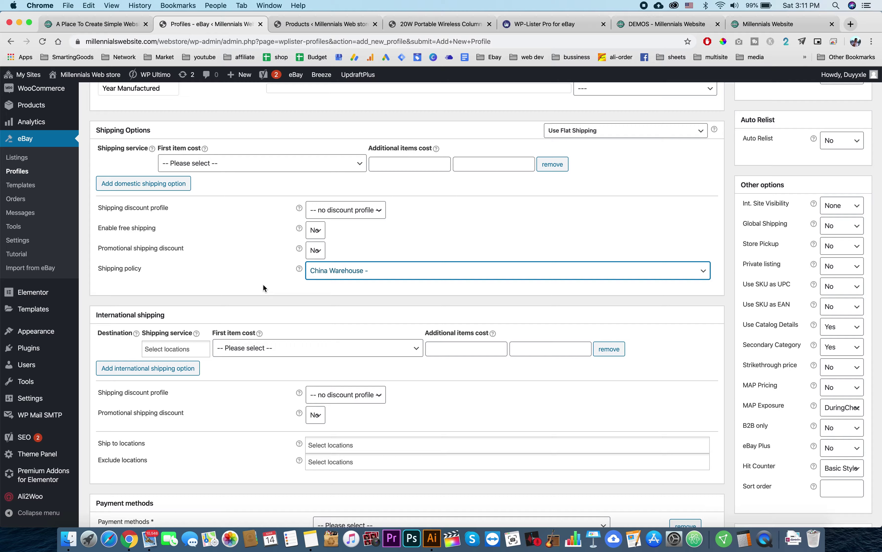
{"action": "scroll", "coordinate": [265, 289], "scroll_direction": "down", "scroll_amount": 5}
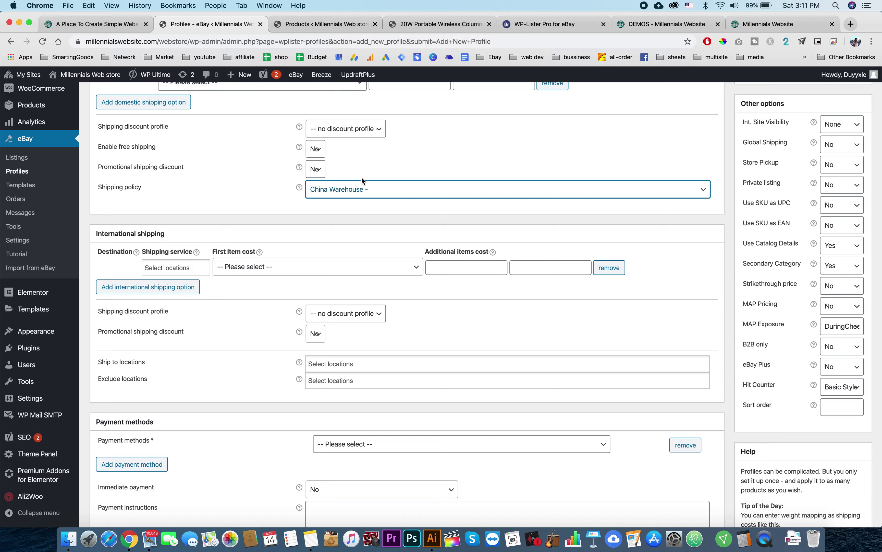
{"action": "left_click", "coordinate": [355, 189]}
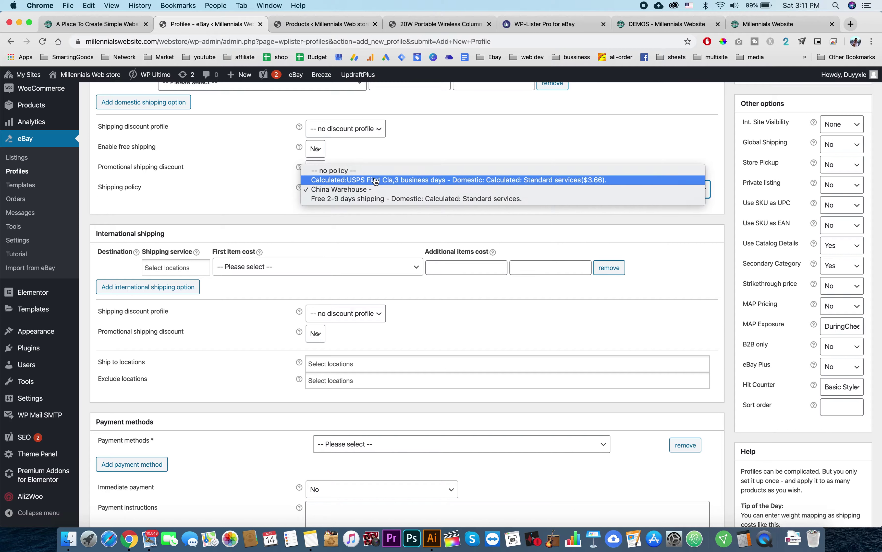
{"action": "left_click", "coordinate": [232, 199]}
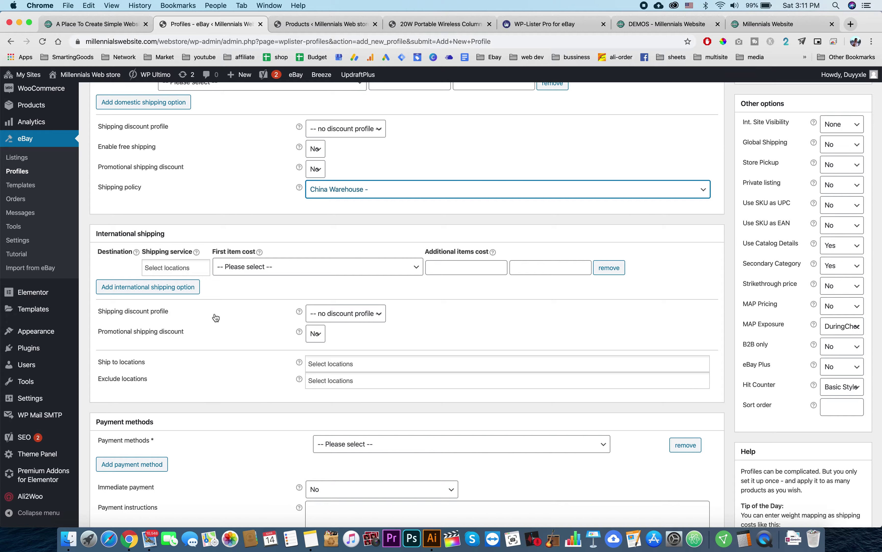
- Set the profile's payment policy to the PayPal policy in the payment methods section
{"action": "scroll", "coordinate": [216, 318], "scroll_direction": "down", "scroll_amount": 3}
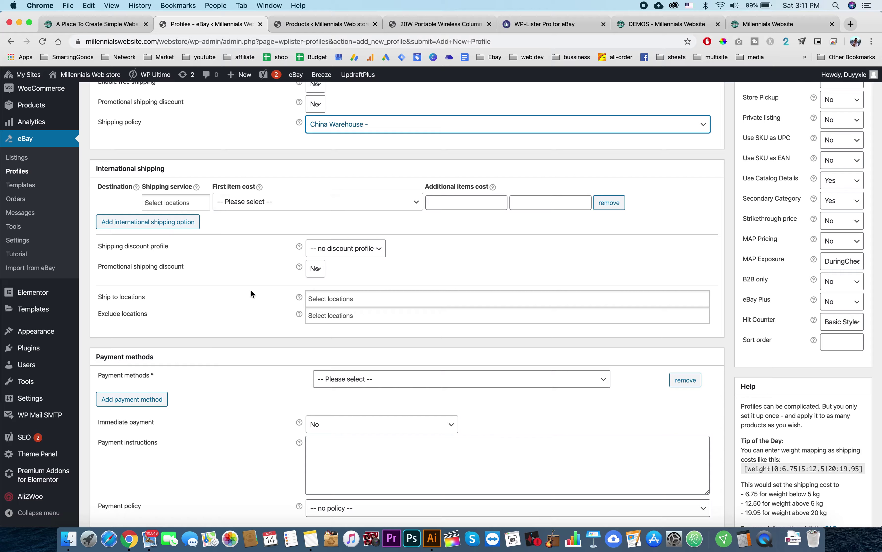
{"action": "scroll", "coordinate": [234, 266], "scroll_direction": "down", "scroll_amount": 4}
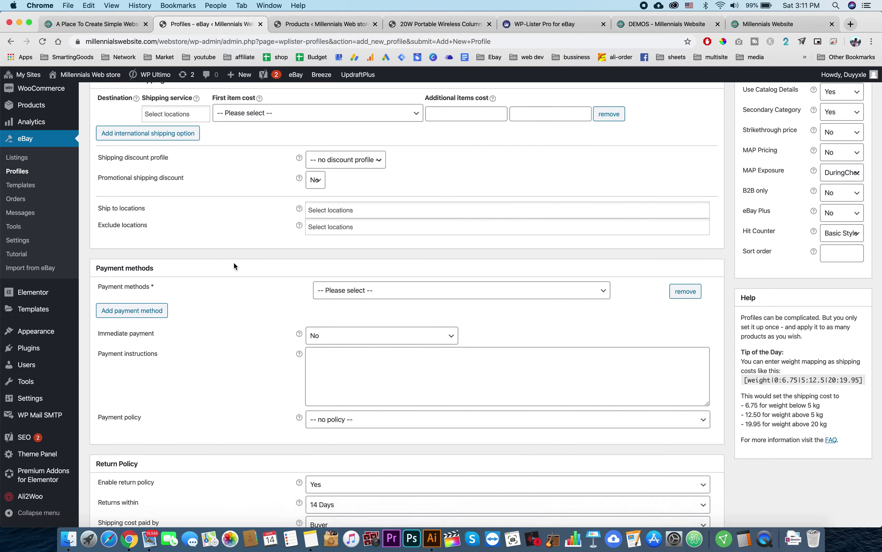
{"action": "scroll", "coordinate": [233, 263], "scroll_direction": "down", "scroll_amount": 4}
{"action": "left_click", "coordinate": [356, 322]}
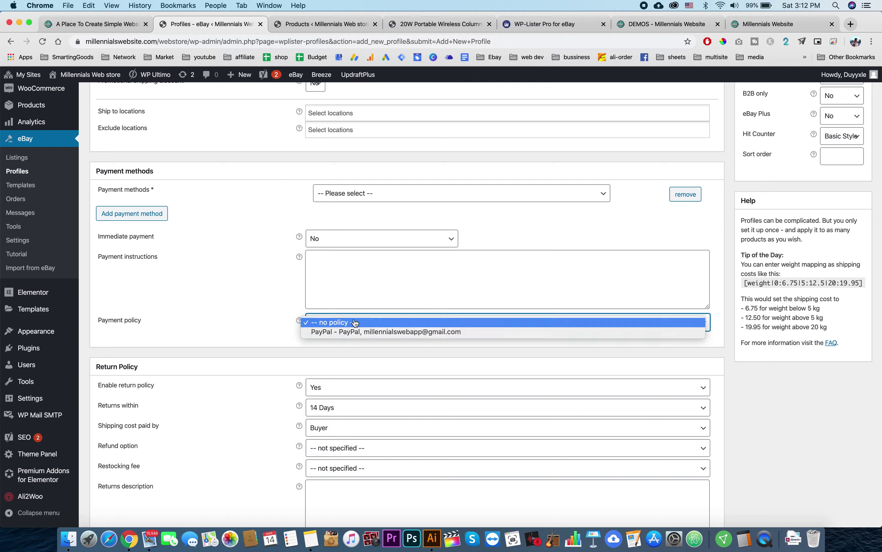
{"action": "left_click", "coordinate": [358, 332]}
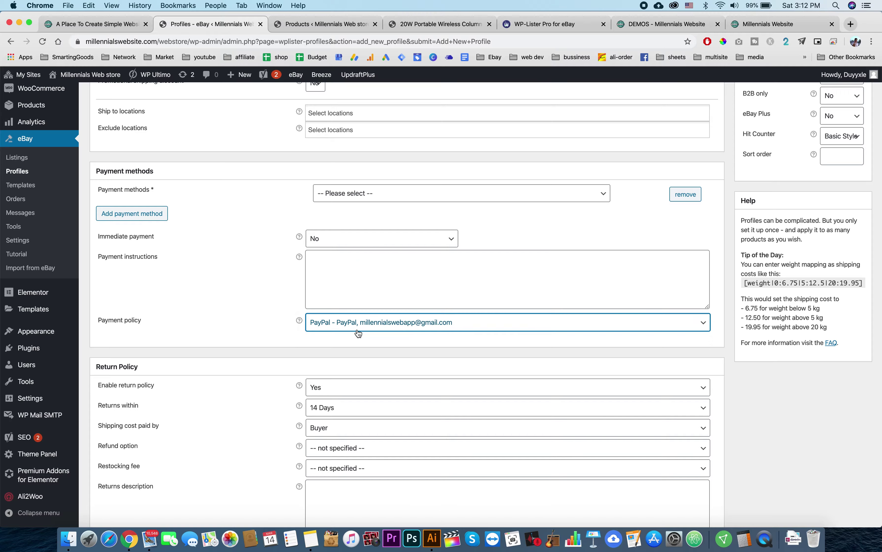
- Set the profile's return policy to Returns Accepted, Buyer, 30 Days, Money Back
{"action": "scroll", "coordinate": [259, 311], "scroll_direction": "down", "scroll_amount": 4}
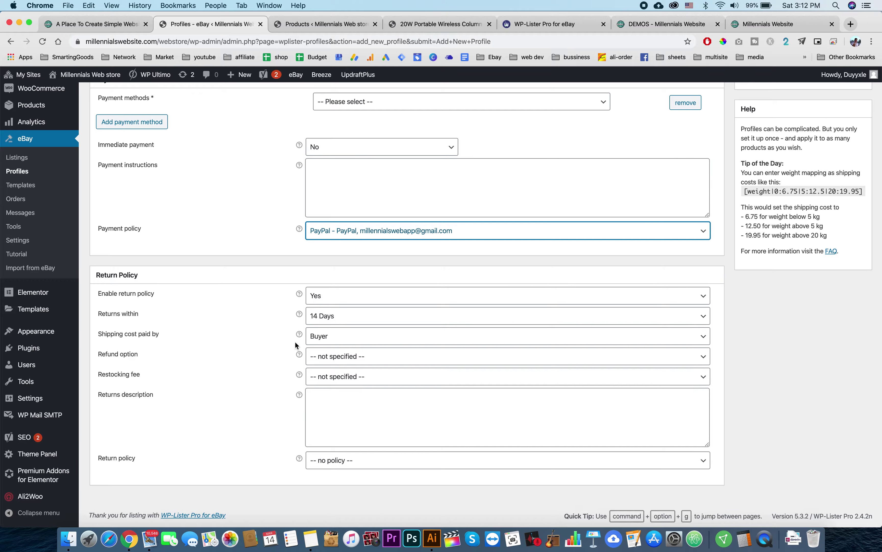
{"action": "left_click", "coordinate": [356, 467]}
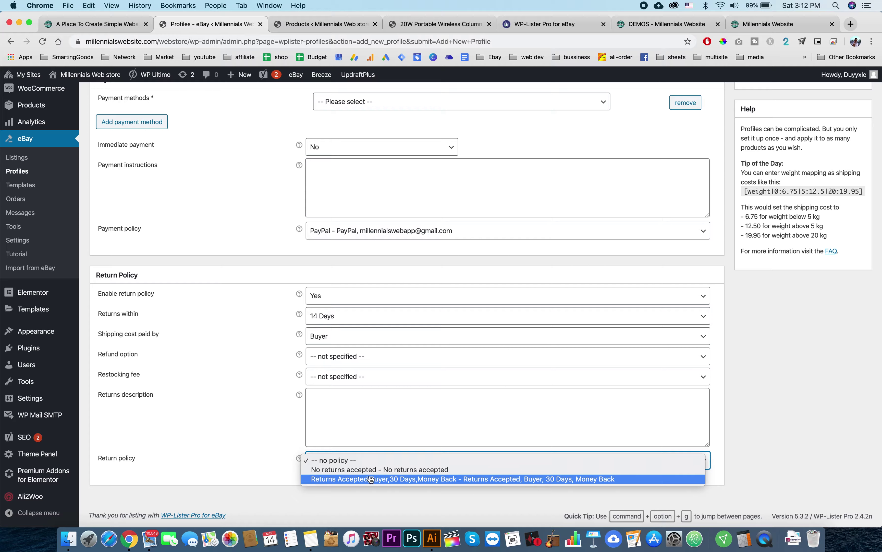
{"action": "left_click", "coordinate": [370, 479]}
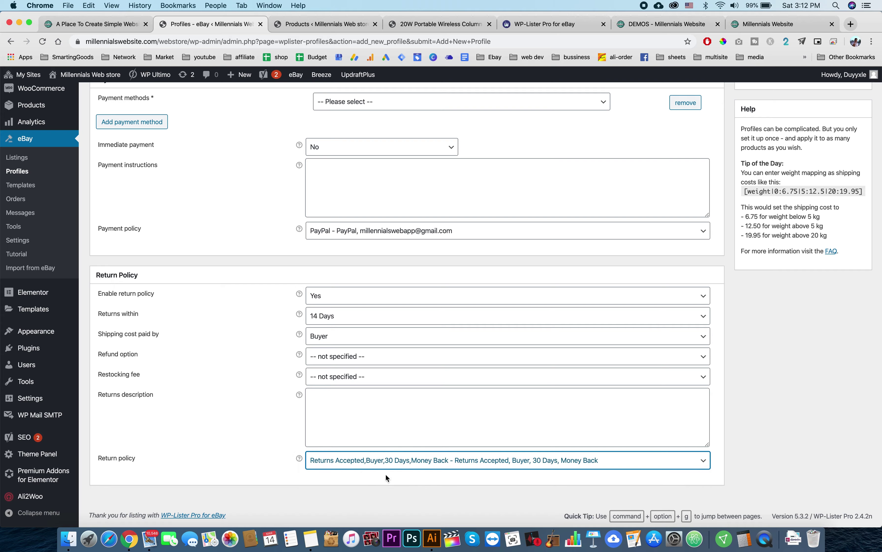
- Set the item location to China in the profile's location and taxes settings, leaving the postal code empty
{"action": "scroll", "coordinate": [768, 327], "scroll_direction": "up", "scroll_amount": 15}
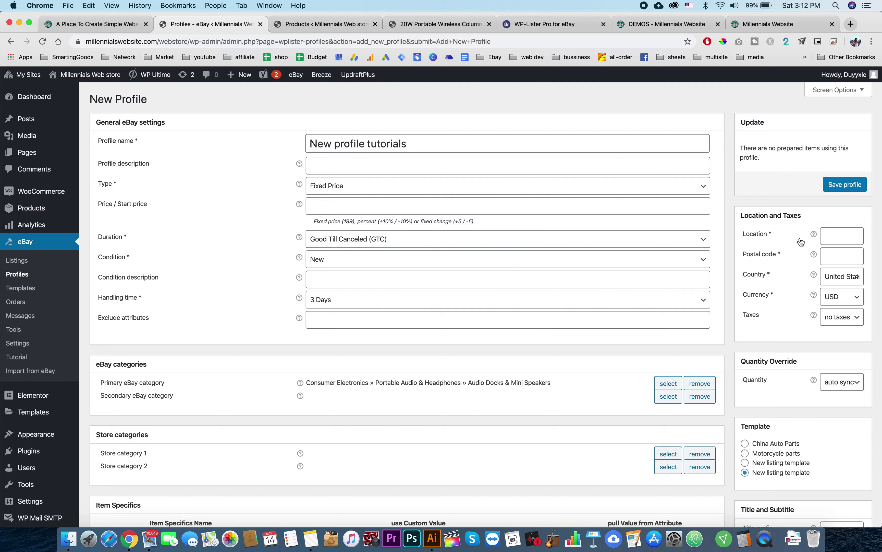
{"action": "left_click", "coordinate": [850, 236]}
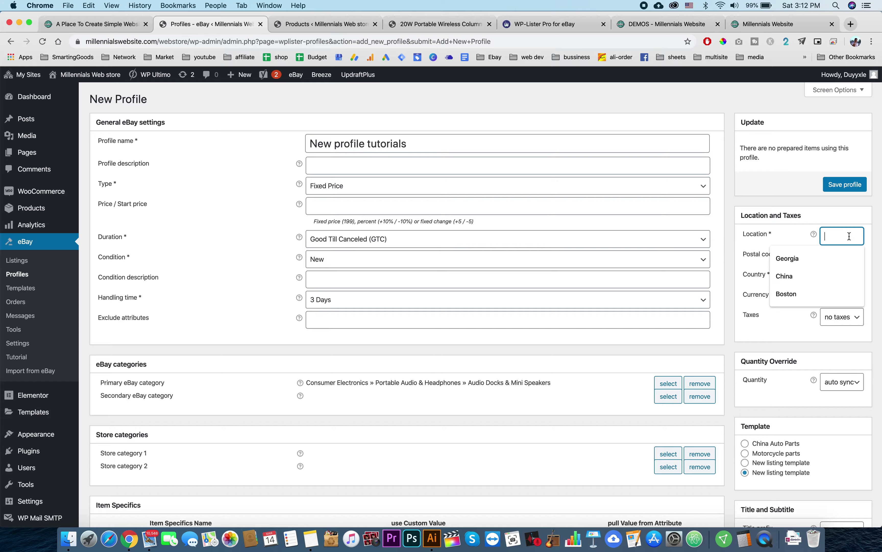
{"action": "left_click", "coordinate": [828, 272]}
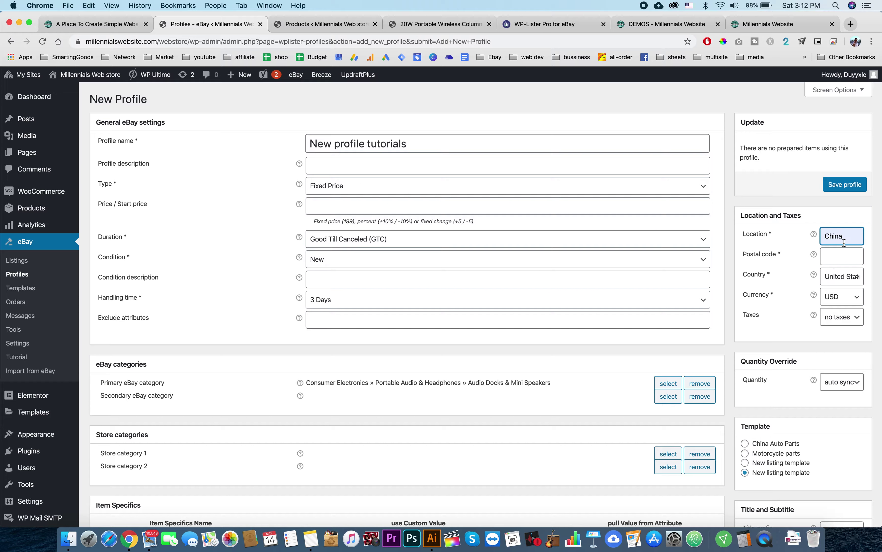
{"action": "left_click", "coordinate": [846, 254]}
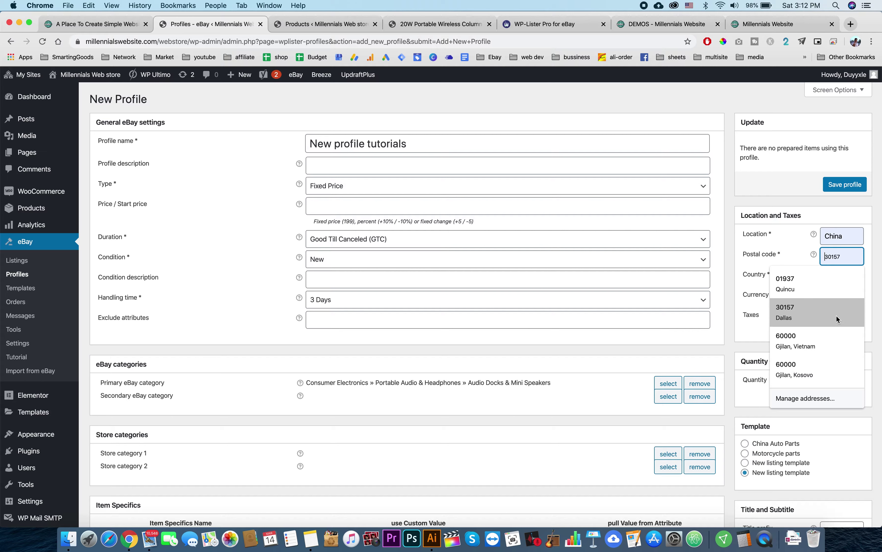
{"action": "left_click", "coordinate": [788, 255]}
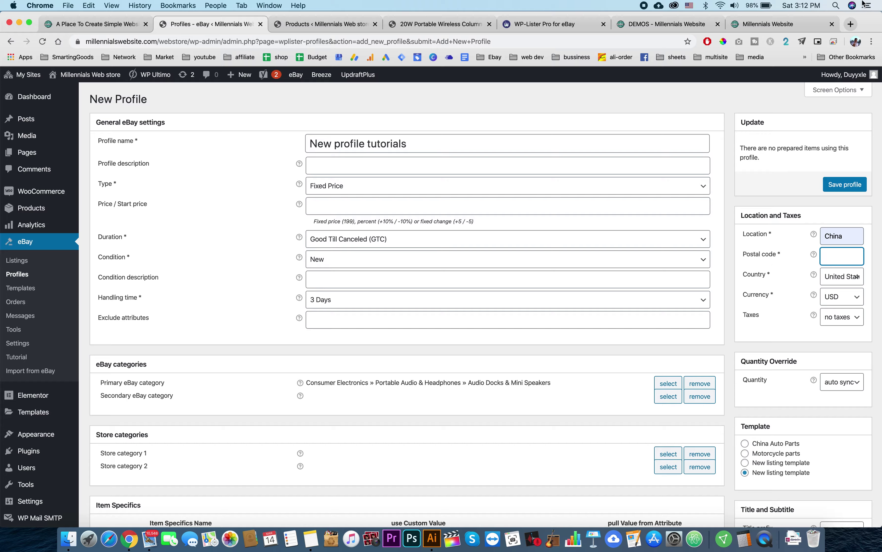
- Search Google for "china zip code" in a new browser tab and highlight Beijing's zip code
{"action": "left_click", "coordinate": [851, 24]}
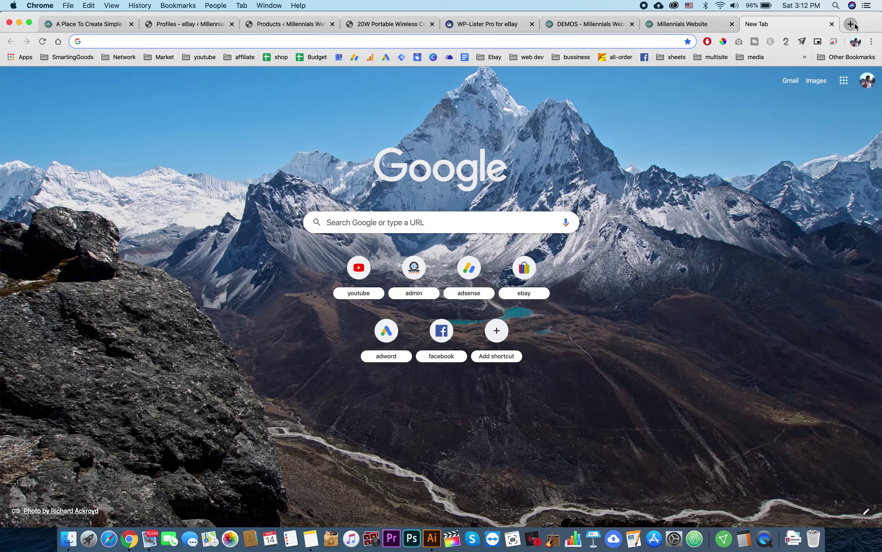
{"action": "type", "text": "china"}
{"action": "key", "text": "Down"}
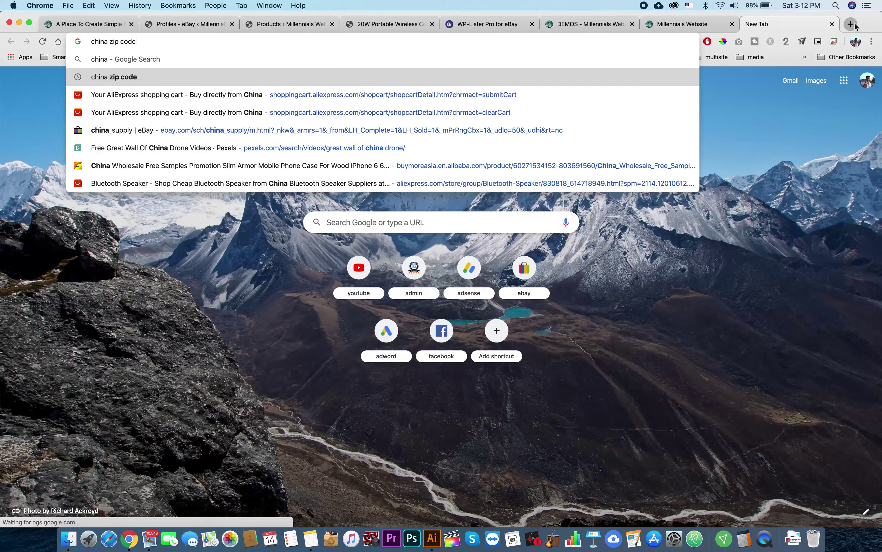
{"action": "key", "text": "Return"}
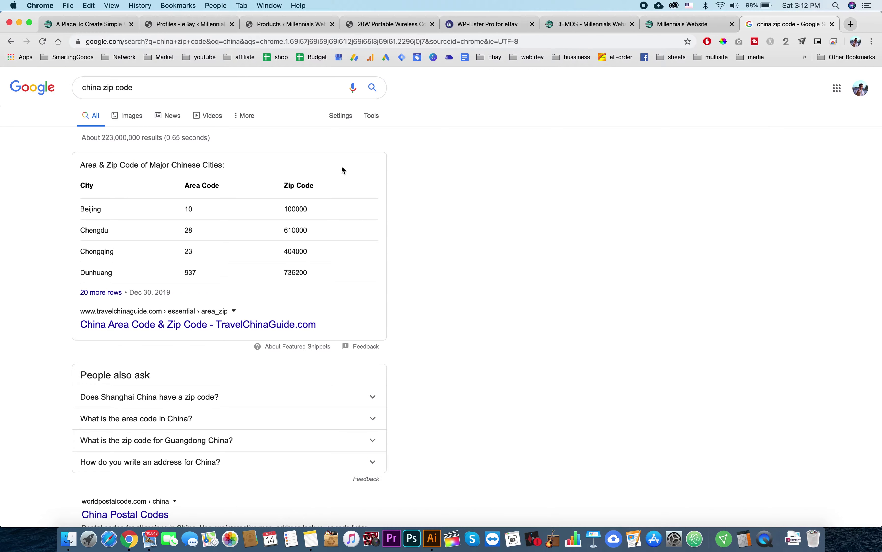
{"action": "left_click_drag", "start_coordinate": [285, 207], "coordinate": [306, 209]}
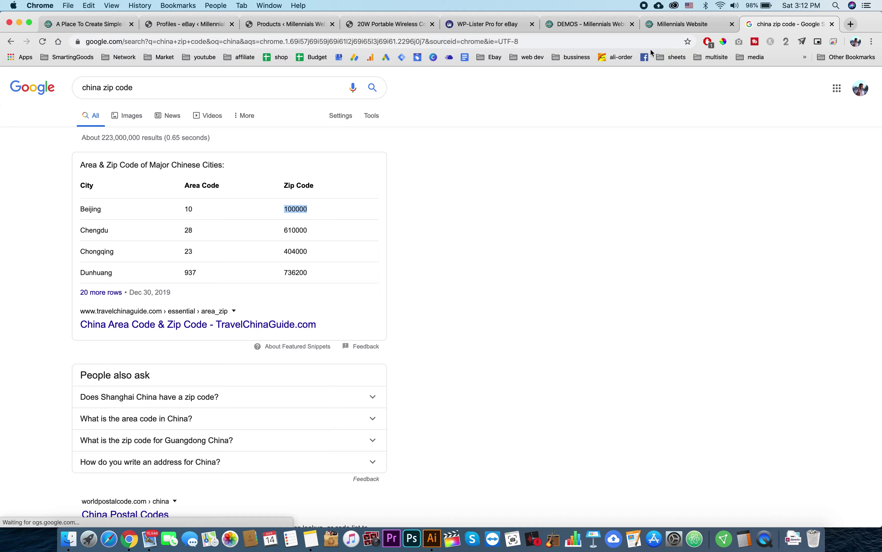
- Return to the eBay profile and enter 100000 as the location's postal code
{"action": "left_click", "coordinate": [299, 23]}
{"action": "left_click", "coordinate": [182, 24]}
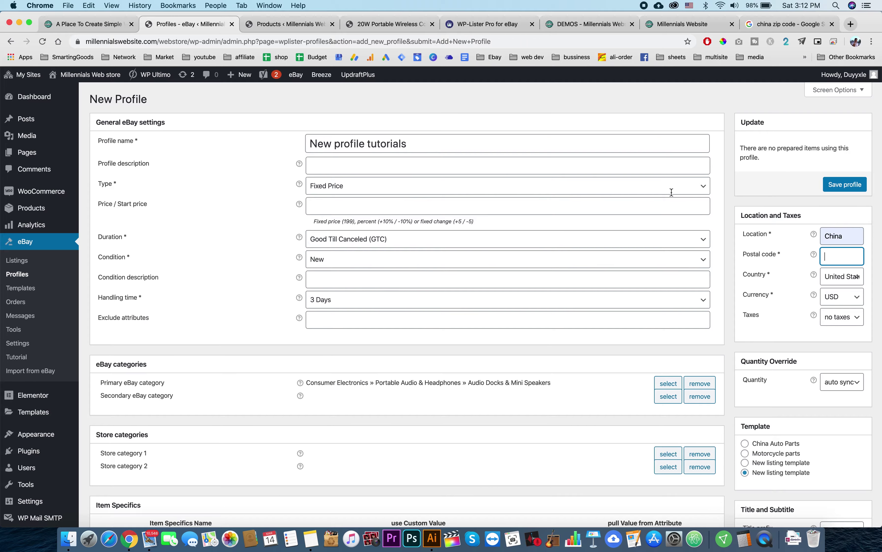
{"action": "left_click", "coordinate": [847, 257]}
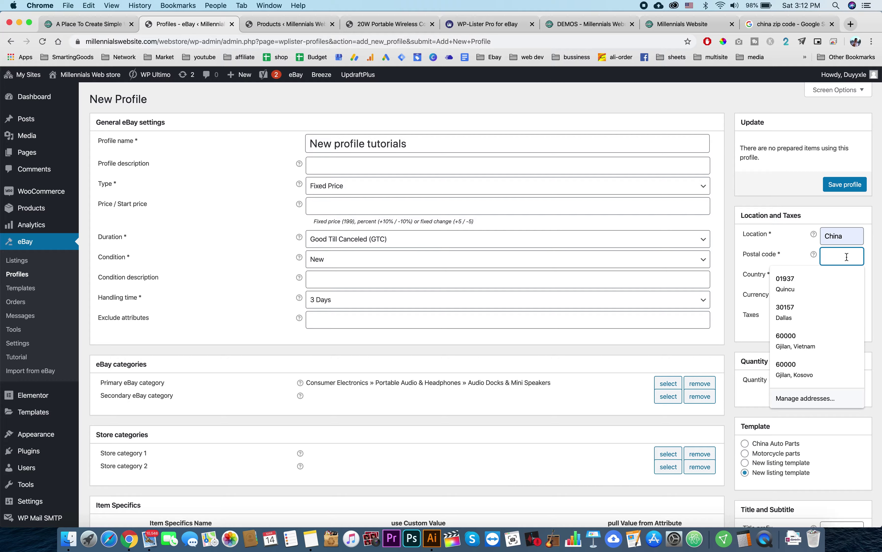
{"action": "type", "text": "10000"}
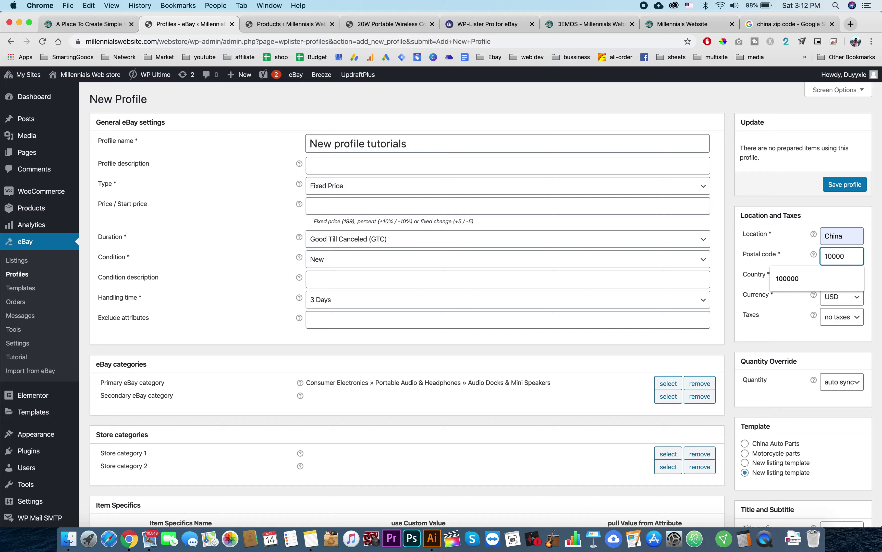
{"action": "left_click", "coordinate": [858, 277]}
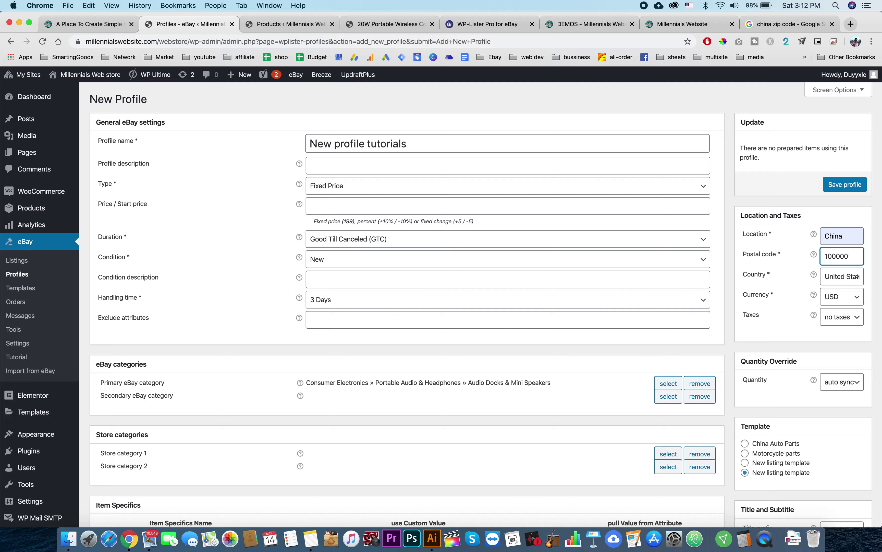
- Set the country in the profile's location and taxes settings to China
{"action": "left_click", "coordinate": [841, 279]}
{"action": "scroll", "coordinate": [841, 306], "scroll_direction": "up", "scroll_amount": 20}
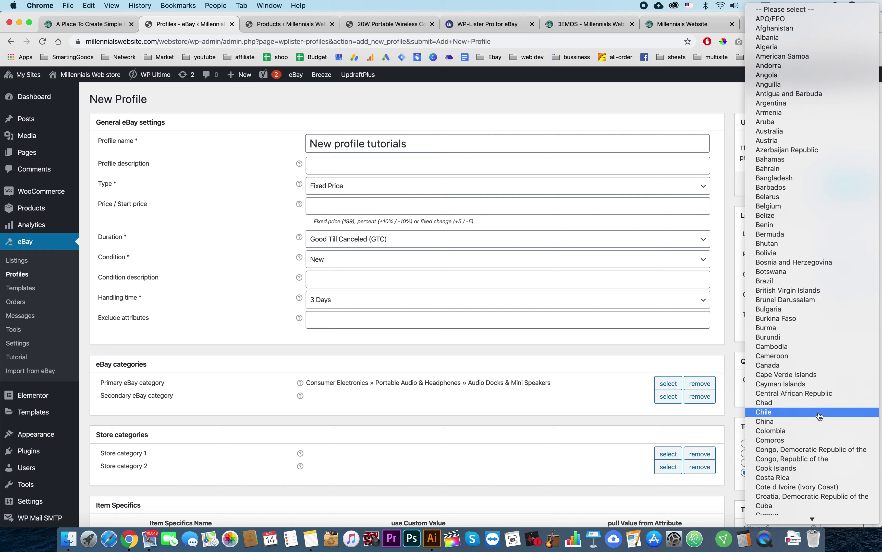
{"action": "left_click", "coordinate": [820, 420]}
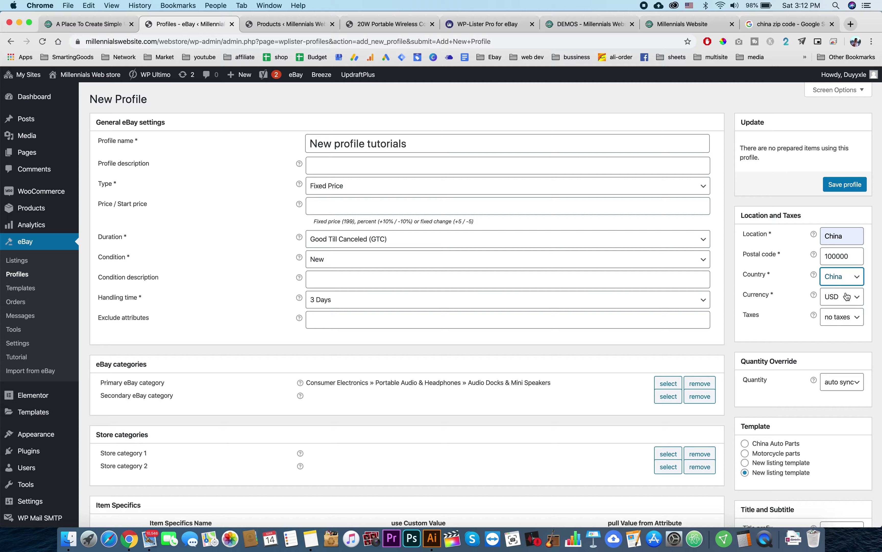
- Set the profile's taxes to a fixed tax rate (VAT) and enter 7.25 as the rate
{"action": "scroll", "coordinate": [821, 306], "scroll_direction": "down", "scroll_amount": 3}
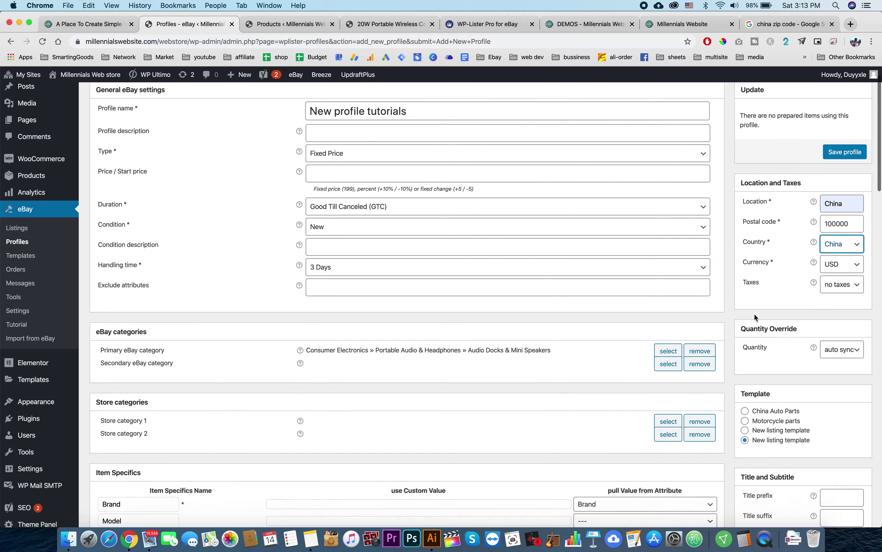
{"action": "left_click", "coordinate": [844, 269]}
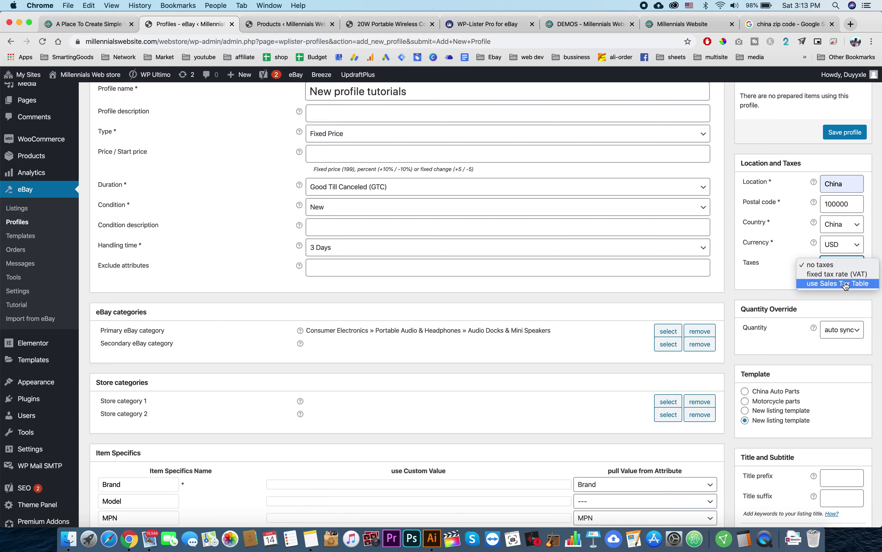
{"action": "key", "text": "Escape"}
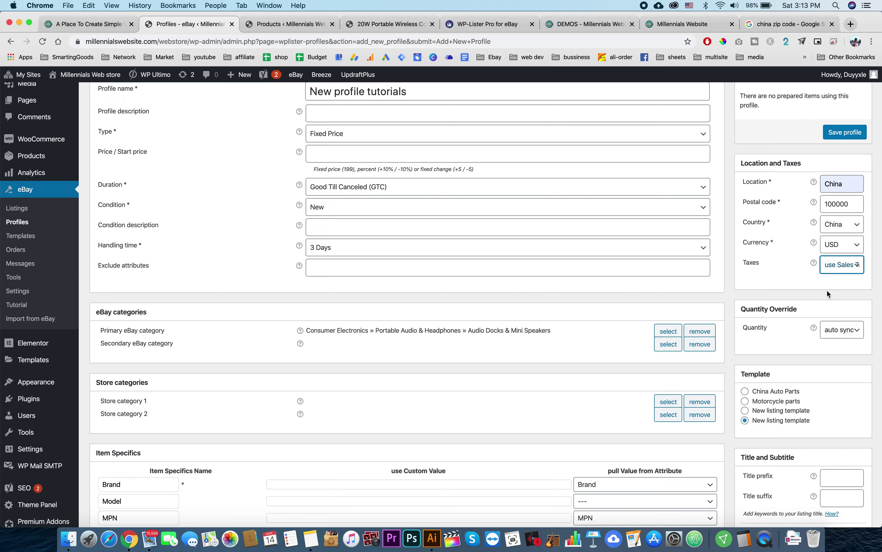
{"action": "left_click", "coordinate": [831, 273]}
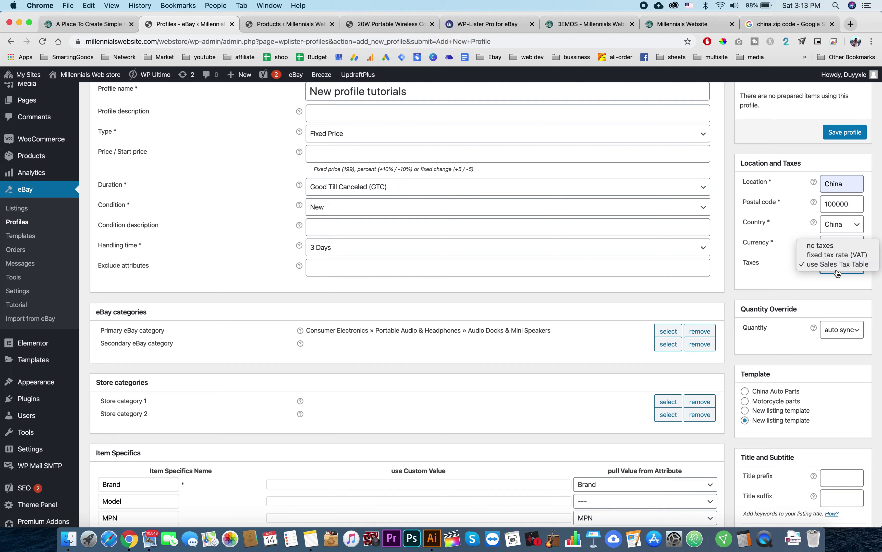
{"action": "left_click", "coordinate": [839, 255]}
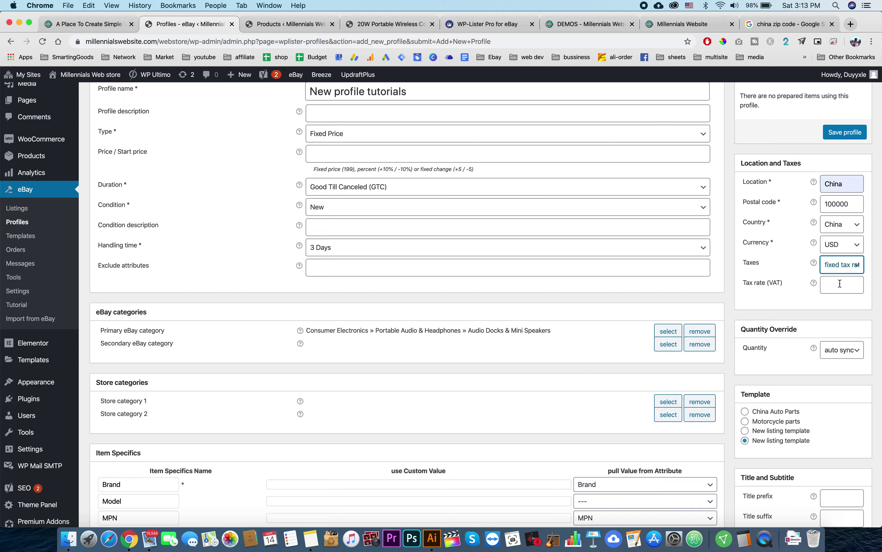
{"action": "left_click", "coordinate": [839, 284]}
{"action": "left_click", "coordinate": [816, 340]}
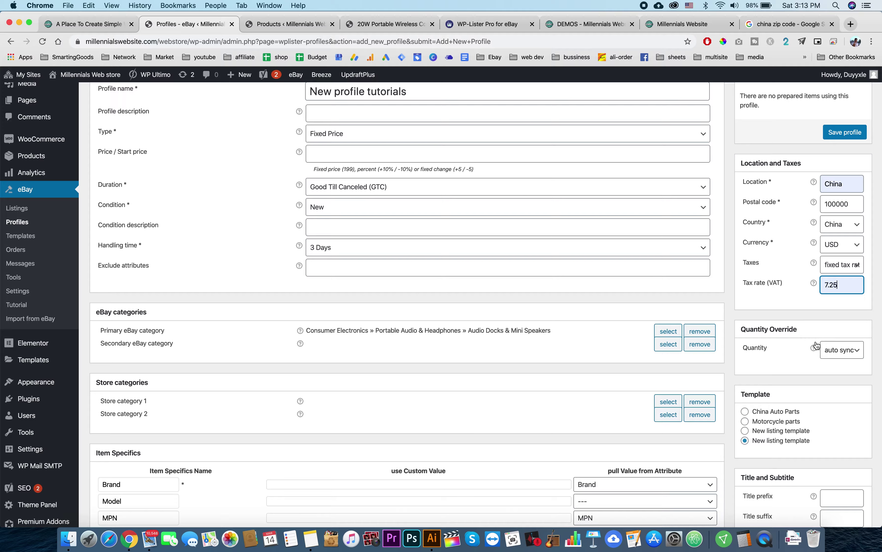
- Set the profile's image option Upload to EPS to upload all images
{"action": "scroll", "coordinate": [791, 295], "scroll_direction": "down", "scroll_amount": 3}
{"action": "scroll", "coordinate": [791, 297], "scroll_direction": "down", "scroll_amount": 7}
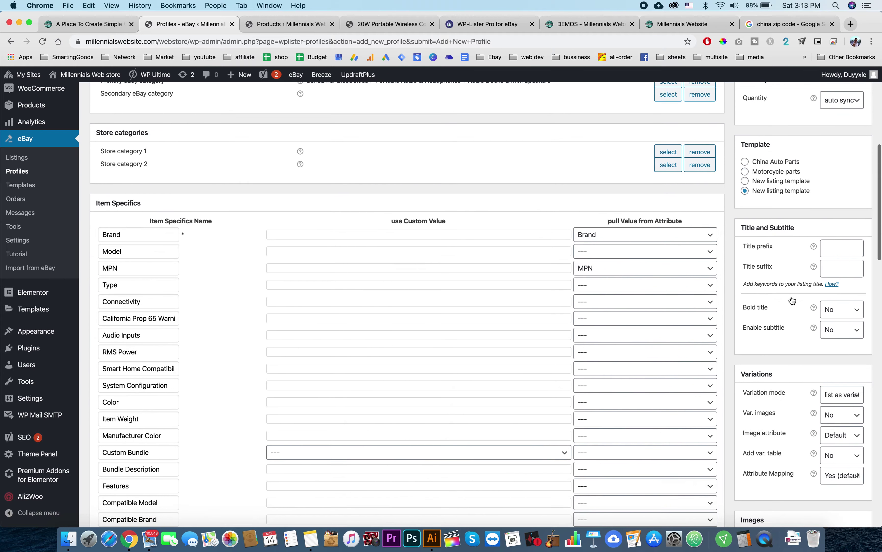
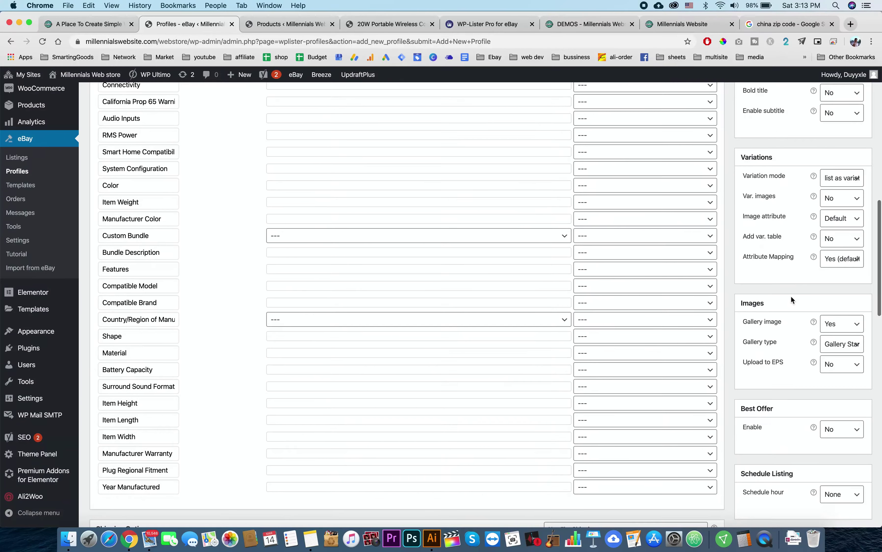
{"action": "left_click", "coordinate": [840, 365]}
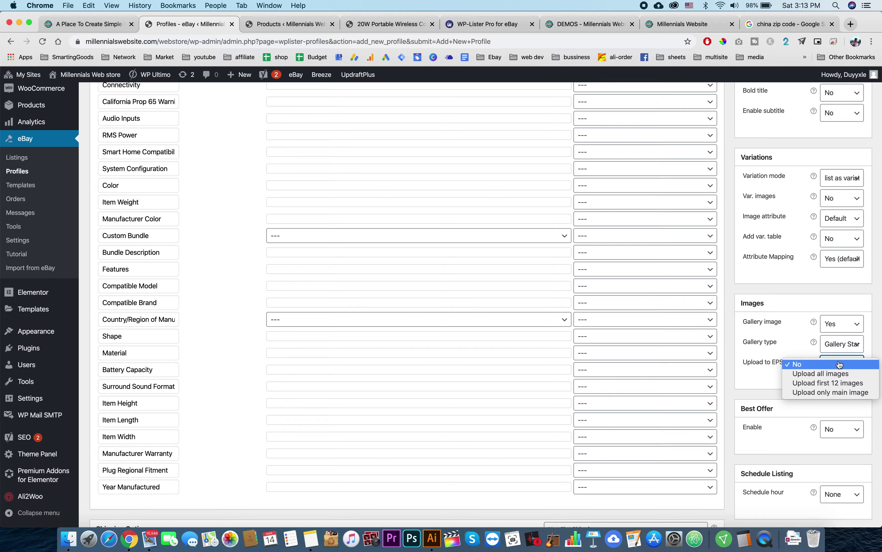
{"action": "left_click", "coordinate": [843, 374]}
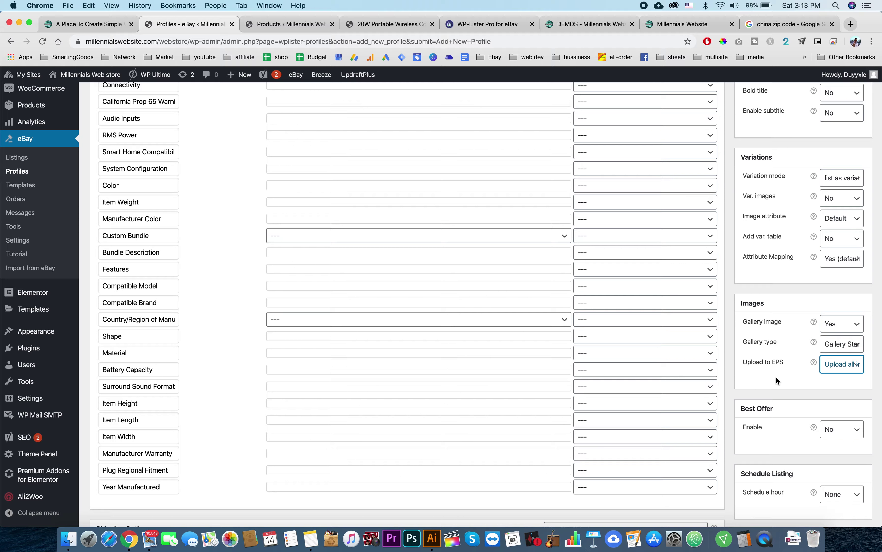
{"action": "left_click", "coordinate": [846, 367]}
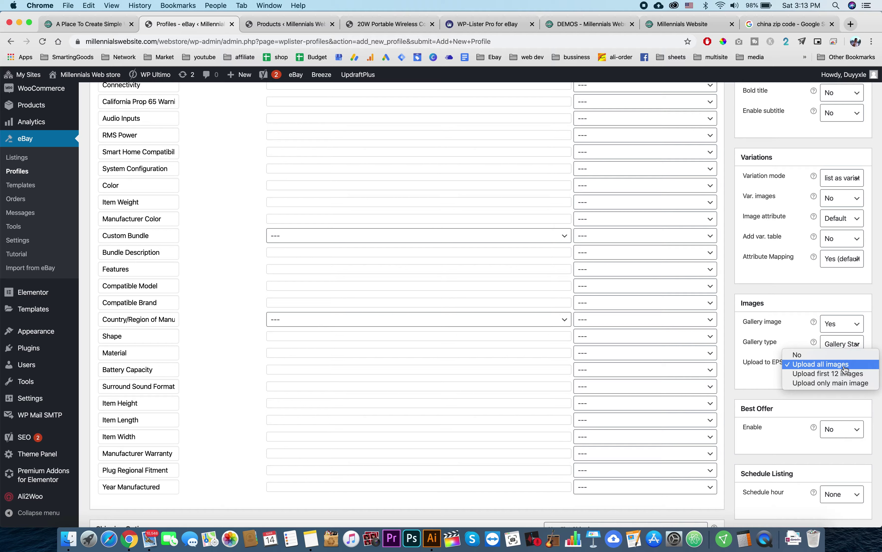
{"action": "left_click", "coordinate": [846, 365]}
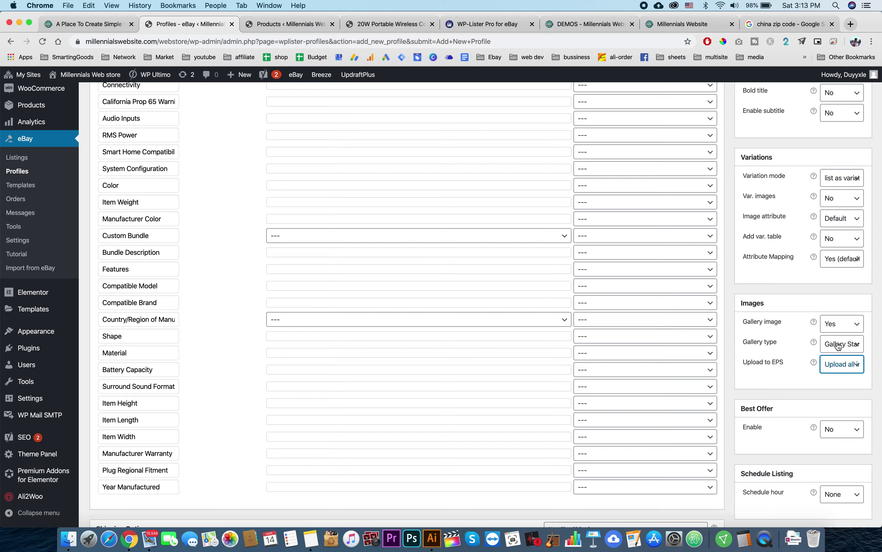
{"action": "scroll", "coordinate": [777, 341], "scroll_direction": "down", "scroll_amount": 5}
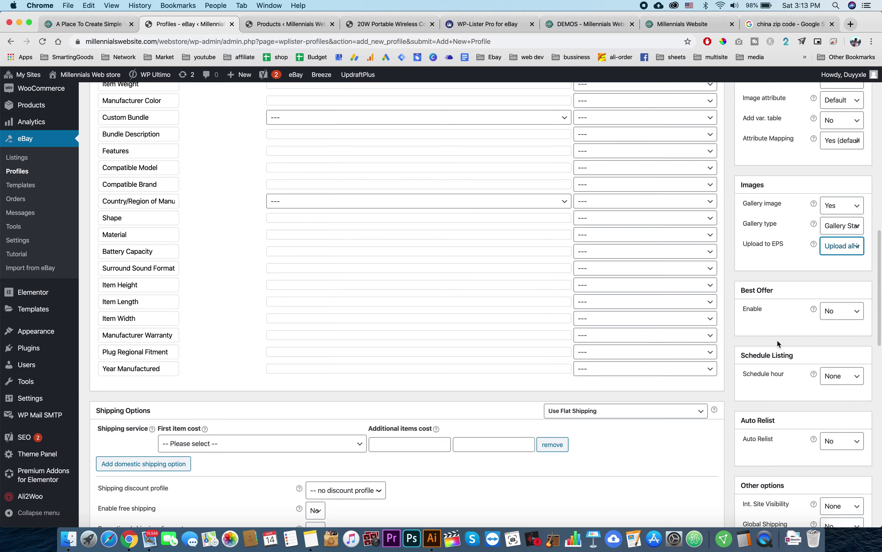
- Review the profile's remaining listing, shipping, payment and other options, and save the profile
{"action": "scroll", "coordinate": [777, 339], "scroll_direction": "down", "scroll_amount": 3}
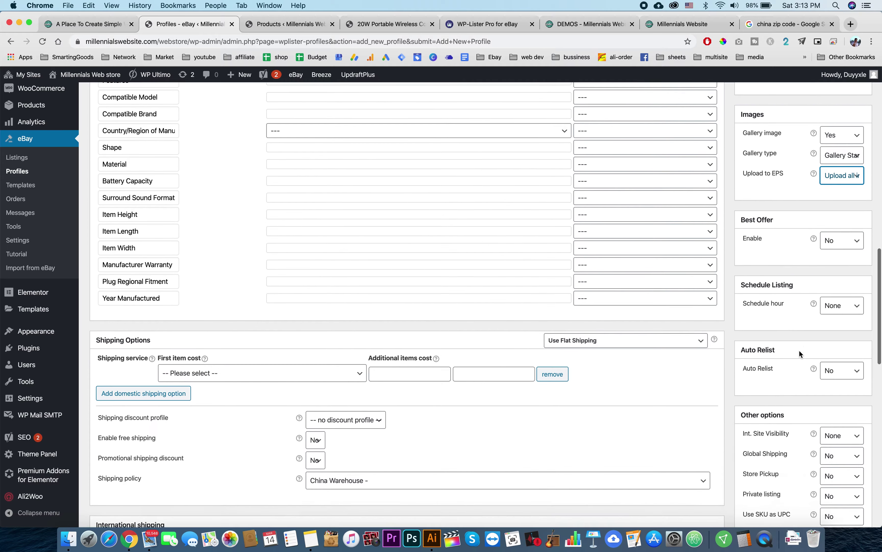
{"action": "scroll", "coordinate": [799, 350], "scroll_direction": "down", "scroll_amount": 3}
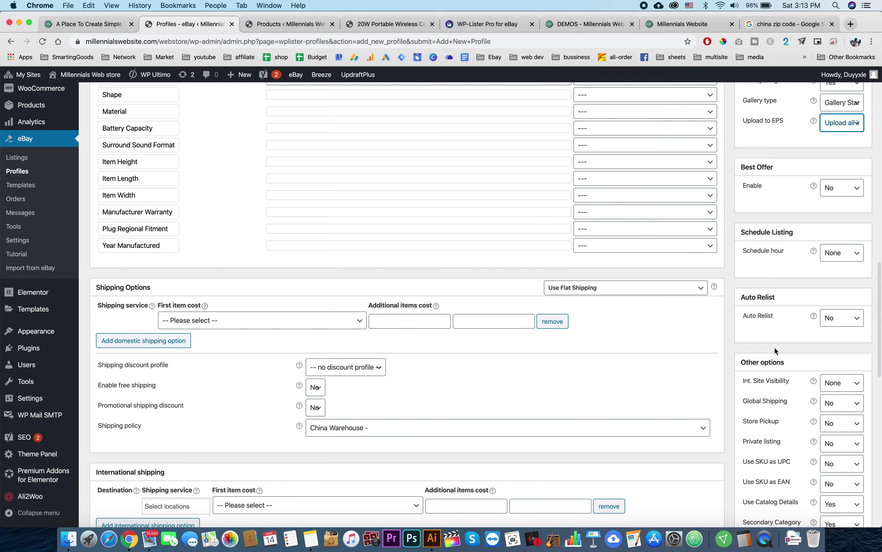
{"action": "scroll", "coordinate": [774, 347], "scroll_direction": "down", "scroll_amount": 15}
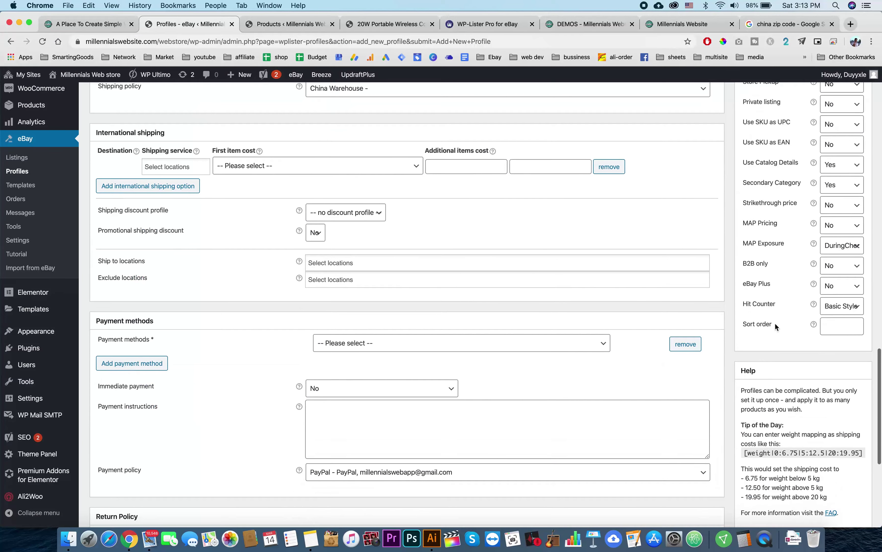
{"action": "scroll", "coordinate": [784, 310], "scroll_direction": "up", "scroll_amount": 5}
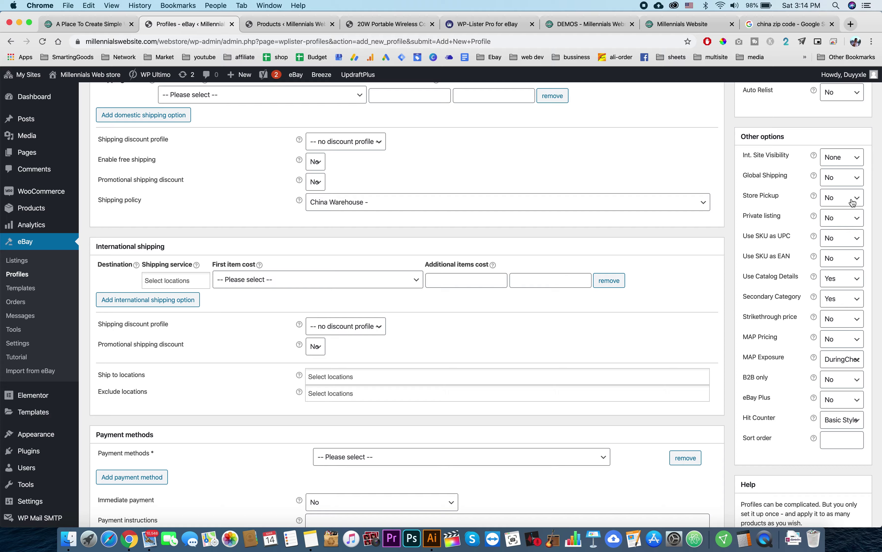
{"action": "mouse_move", "coordinate": [815, 156]}
{"action": "scroll", "coordinate": [786, 334], "scroll_direction": "down", "scroll_amount": 10}
{"action": "scroll", "coordinate": [785, 333], "scroll_direction": "up", "scroll_amount": 15}
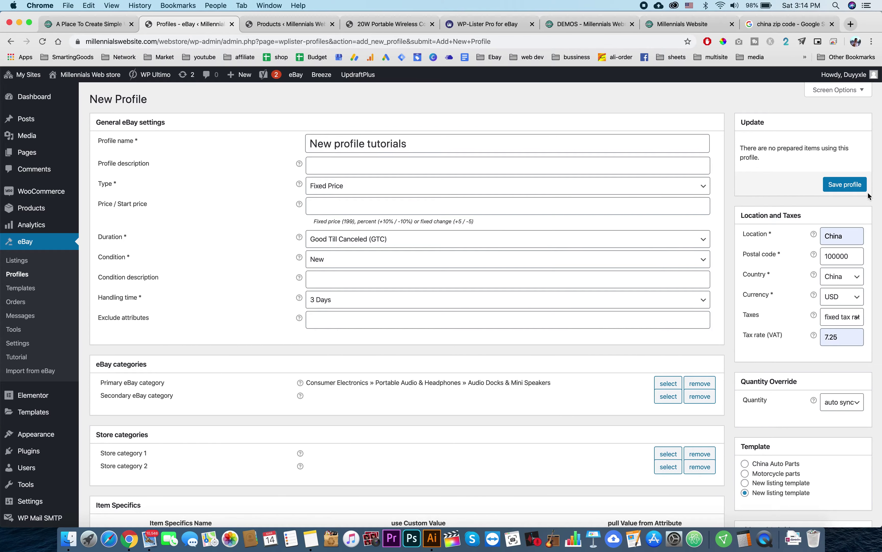
{"action": "left_click", "coordinate": [844, 184]}
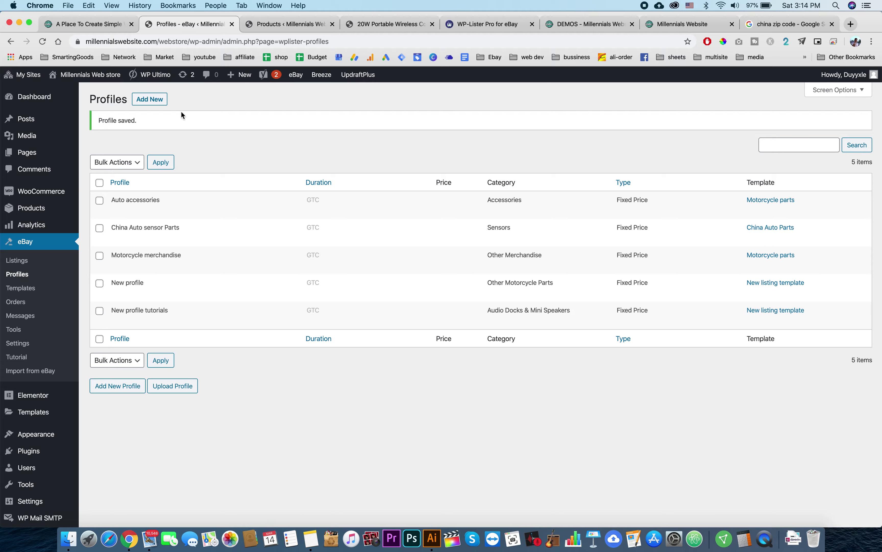
- In the WooCommerce products list, prepare the 20W Portable Wireless Column Soundbar for eBay with the New profile tutorials profile
{"action": "mouse_move", "coordinate": [54, 208]}
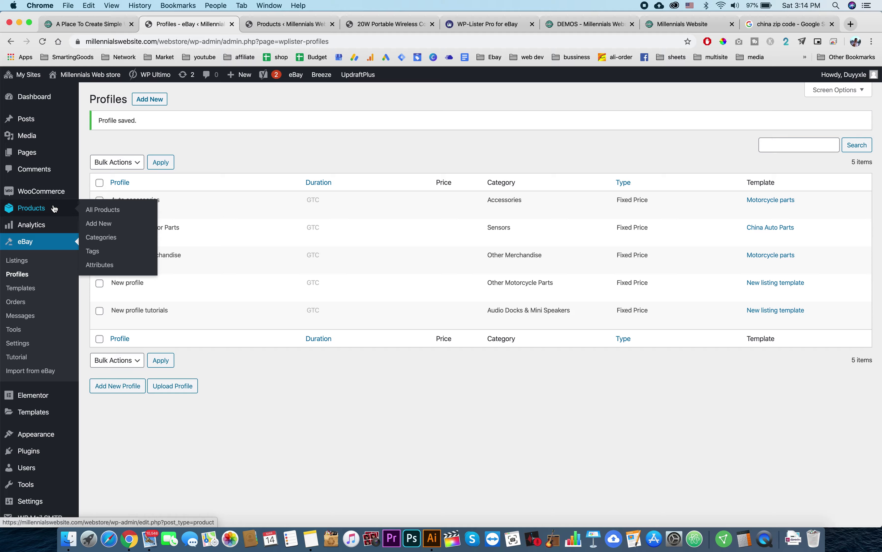
{"action": "left_click", "coordinate": [55, 208]}
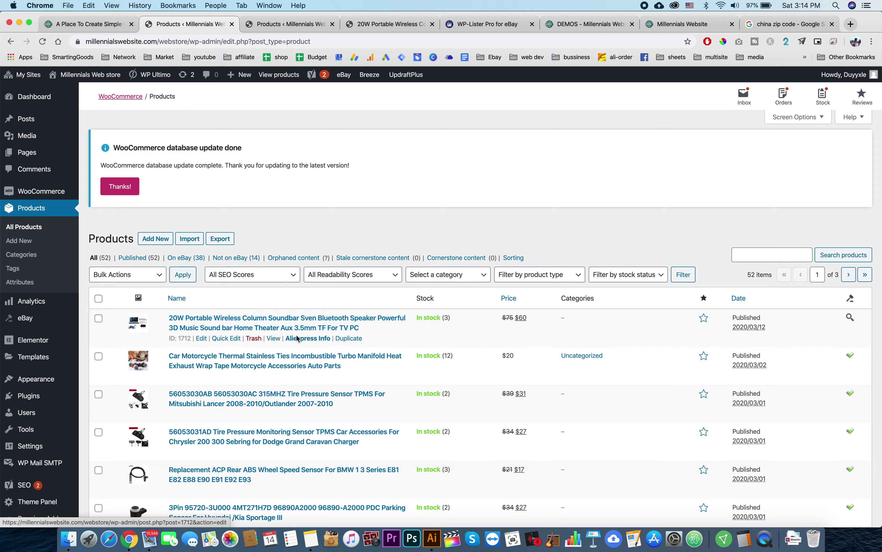
{"action": "left_click", "coordinate": [99, 319]}
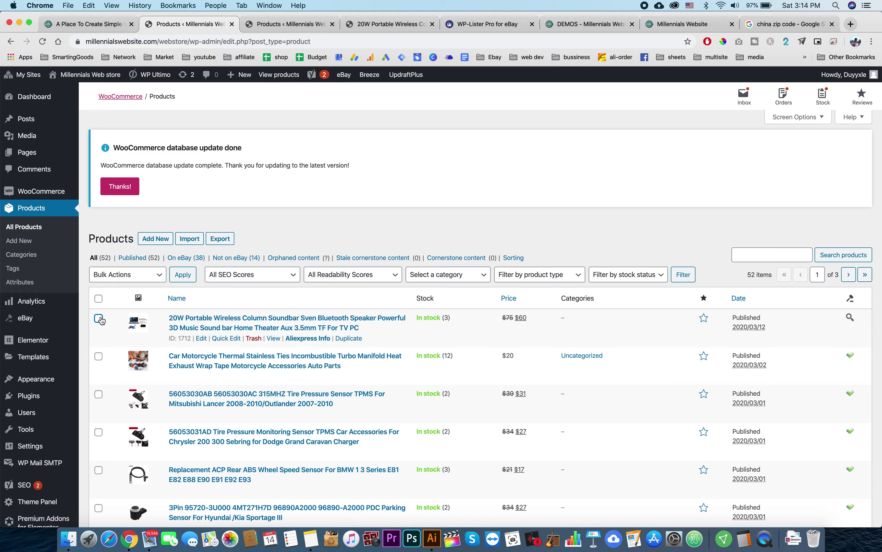
{"action": "left_click", "coordinate": [850, 318]}
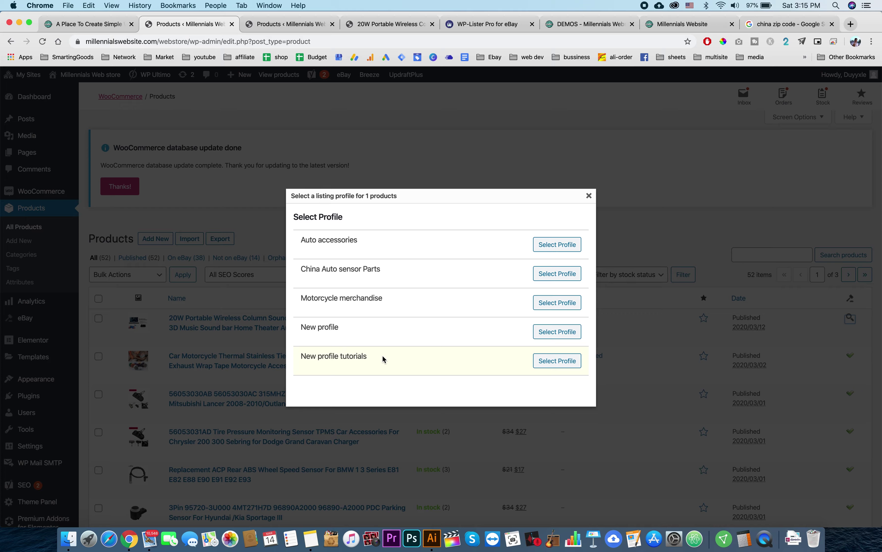
{"action": "left_click", "coordinate": [570, 362]}
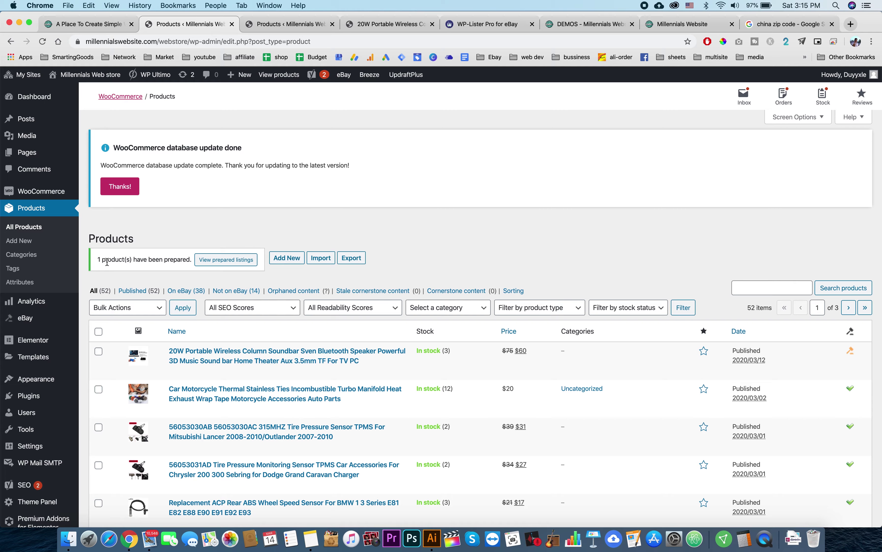
- View the prepared eBay listings and verify the 20W soundbar listing with eBay
{"action": "left_click", "coordinate": [219, 260]}
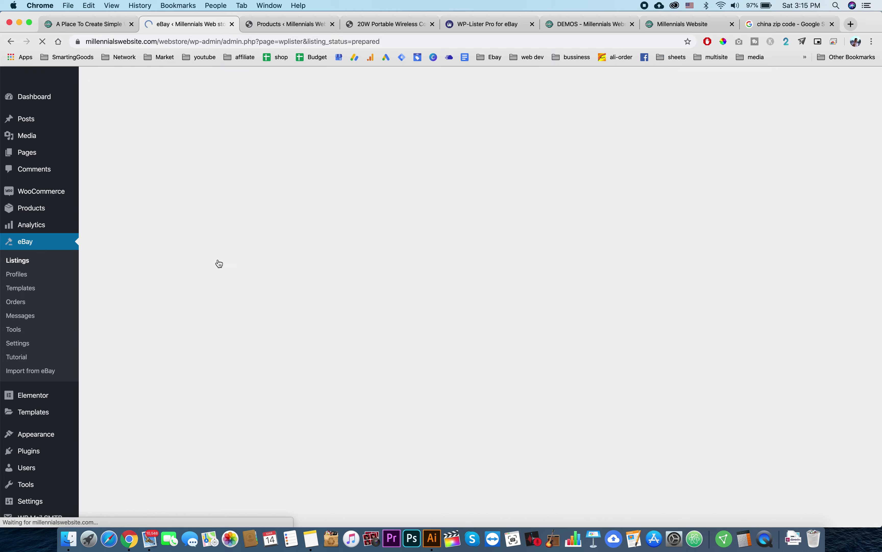
{"action": "mouse_move", "coordinate": [233, 206]}
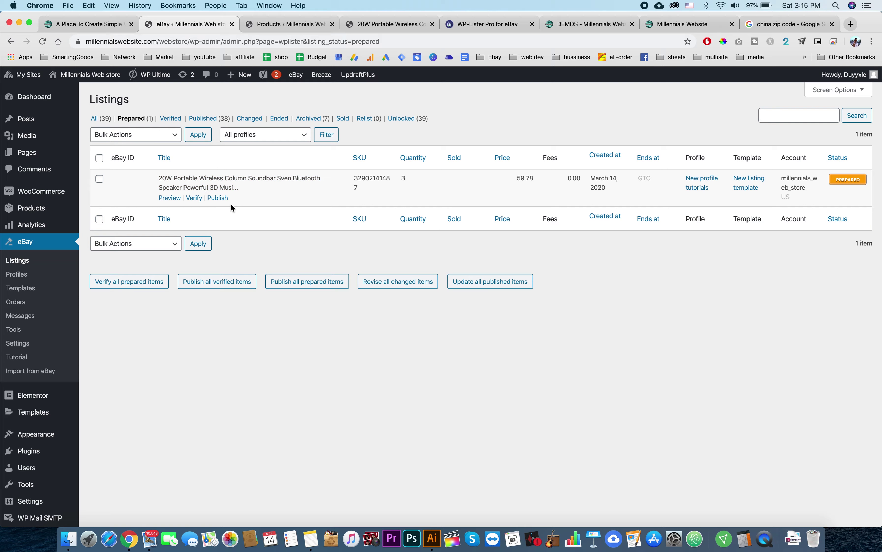
{"action": "left_click", "coordinate": [194, 198]}
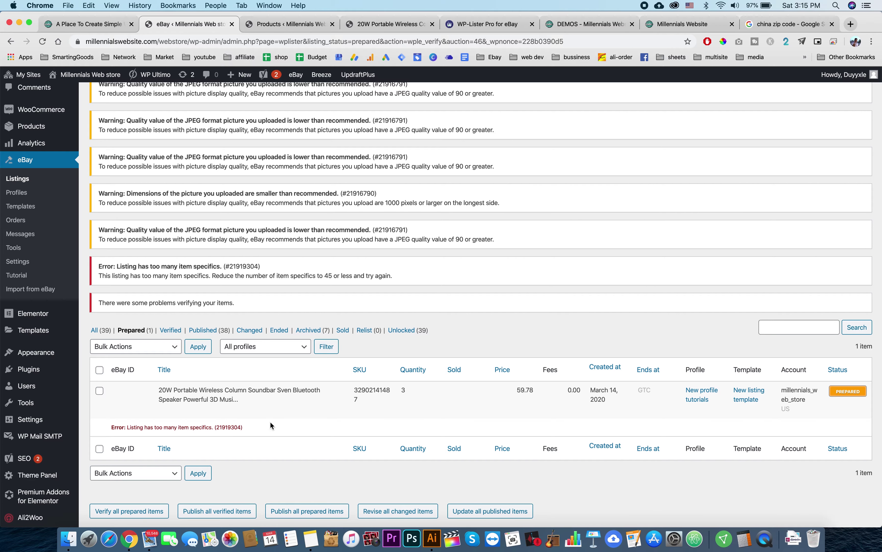
{"action": "scroll", "coordinate": [270, 424], "scroll_direction": "down", "scroll_amount": 1}
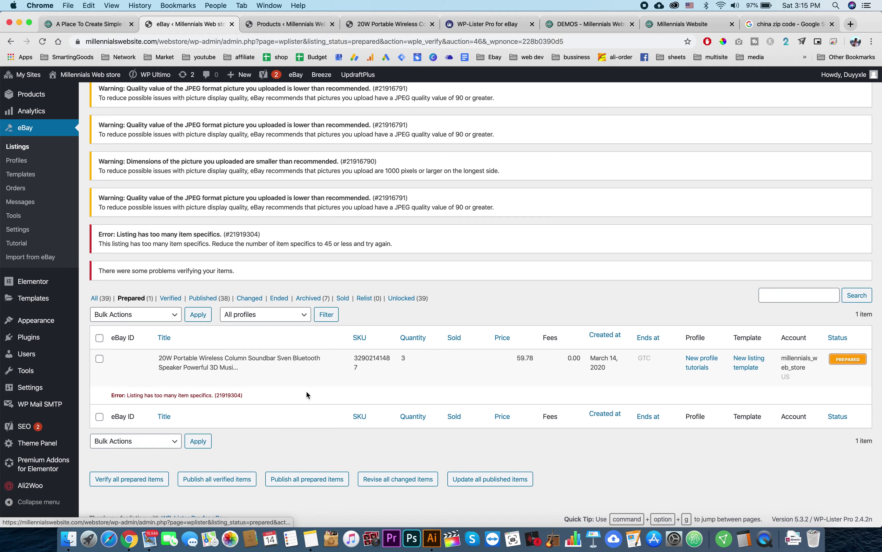
- Open the soundbar product for editing from its prepared listing and remove its Brand Name attribute
{"action": "mouse_move", "coordinate": [261, 368]}
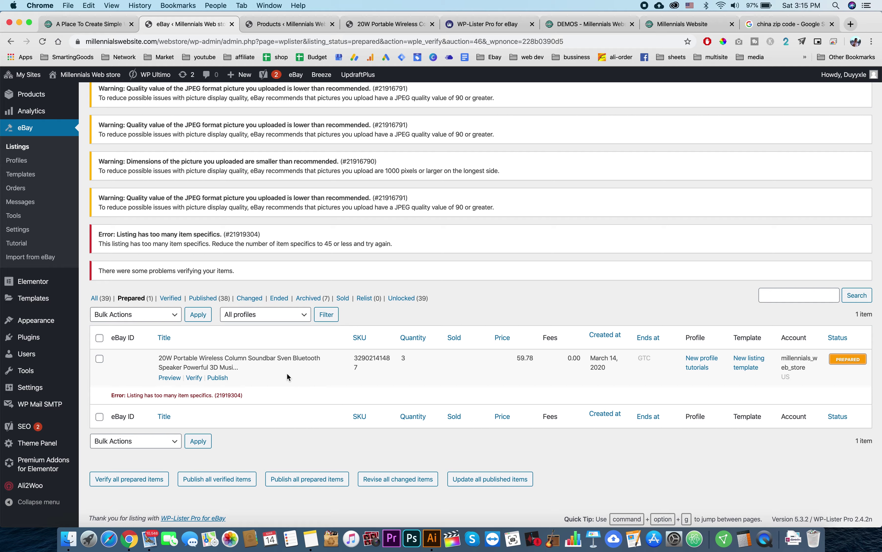
{"action": "left_click", "coordinate": [265, 359]}
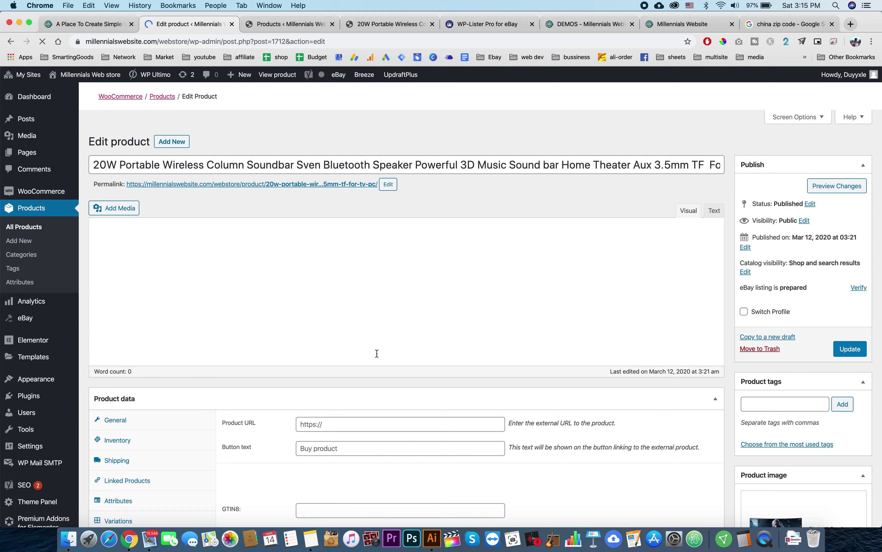
{"action": "scroll", "coordinate": [281, 437], "scroll_direction": "down", "scroll_amount": 1}
{"action": "scroll", "coordinate": [282, 402], "scroll_direction": "down", "scroll_amount": 5}
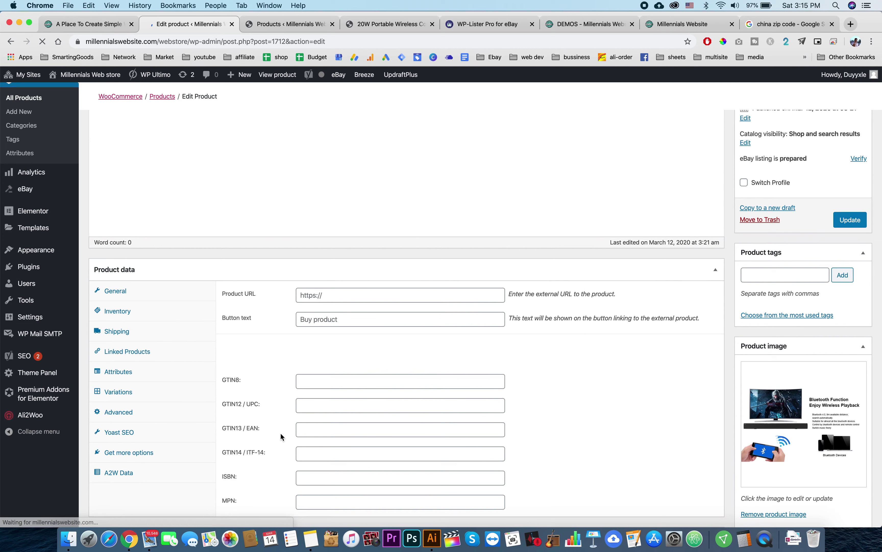
{"action": "scroll", "coordinate": [343, 266], "scroll_direction": "down", "scroll_amount": 15}
{"action": "scroll", "coordinate": [343, 266], "scroll_direction": "down", "scroll_amount": 20}
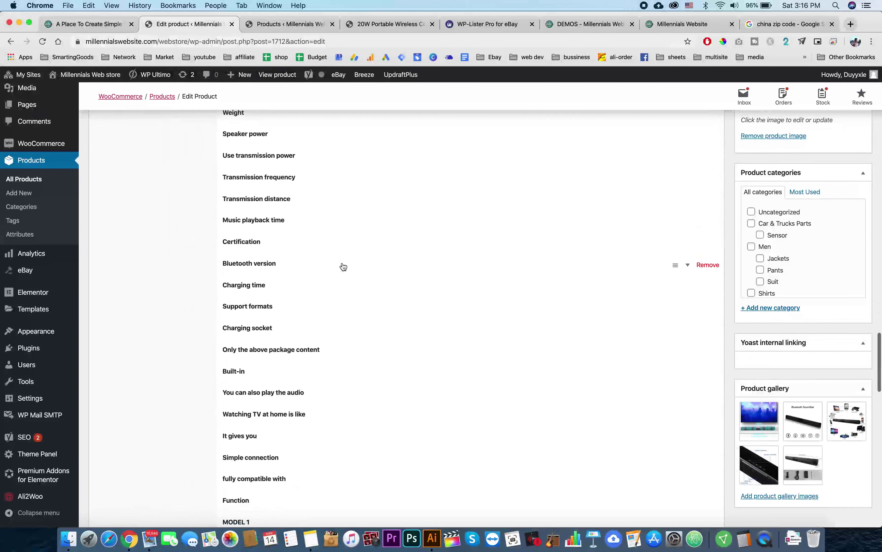
{"action": "scroll", "coordinate": [342, 266], "scroll_direction": "up", "scroll_amount": 5}
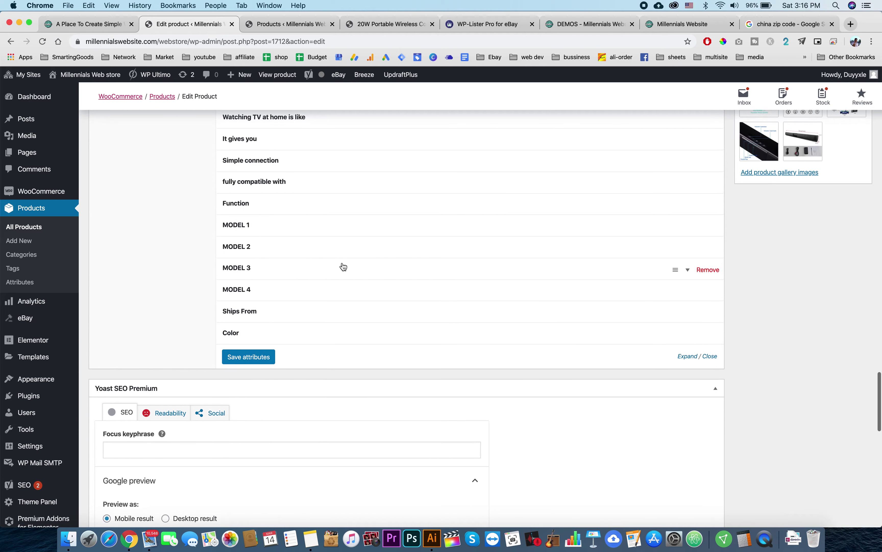
{"action": "scroll", "coordinate": [343, 267], "scroll_direction": "up", "scroll_amount": 20}
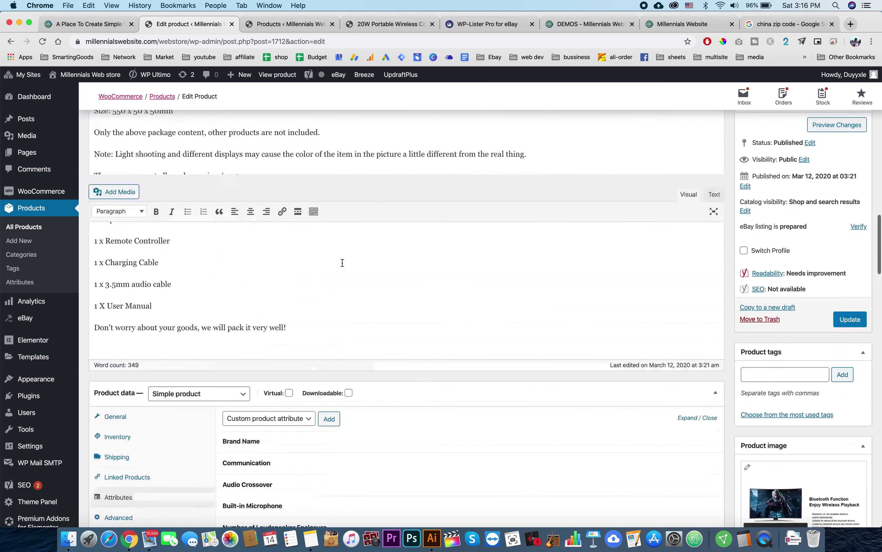
{"action": "scroll", "coordinate": [343, 267], "scroll_direction": "down", "scroll_amount": 10}
{"action": "scroll", "coordinate": [343, 267], "scroll_direction": "up", "scroll_amount": 4}
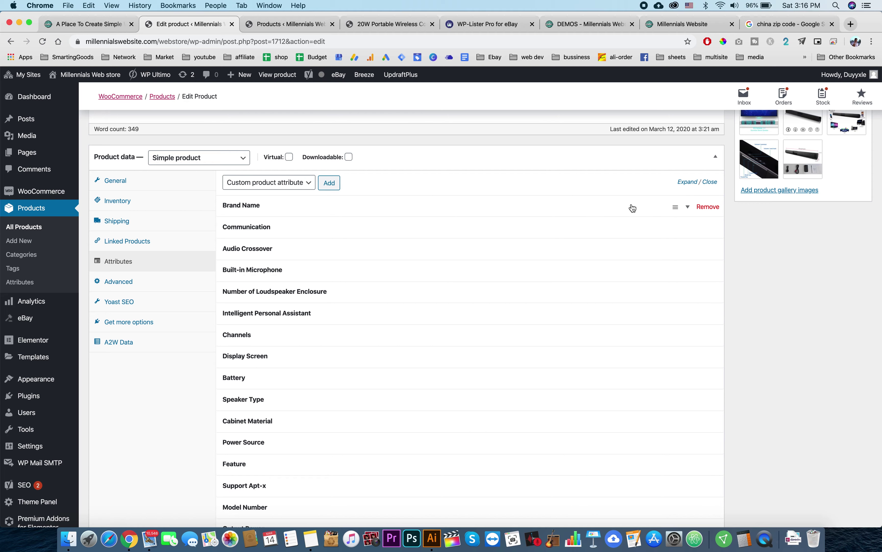
{"action": "left_click", "coordinate": [708, 207]}
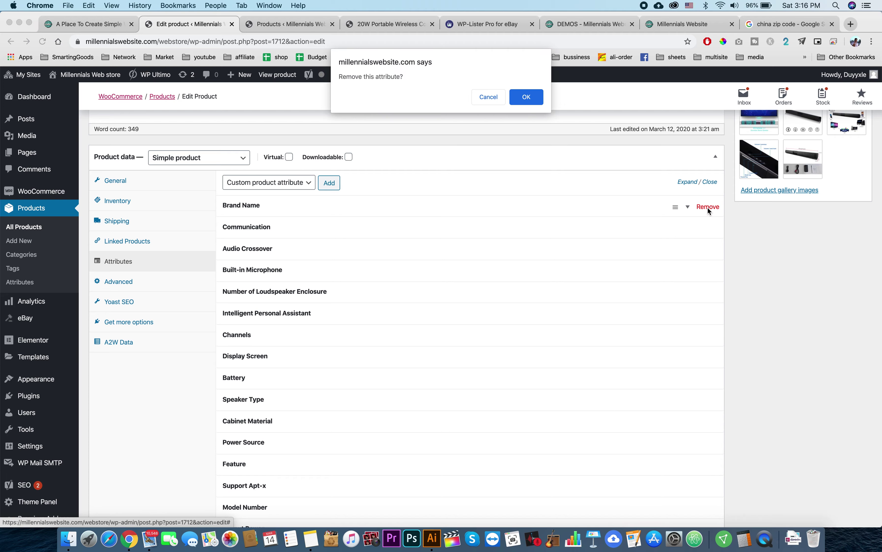
{"action": "left_click", "coordinate": [527, 97]}
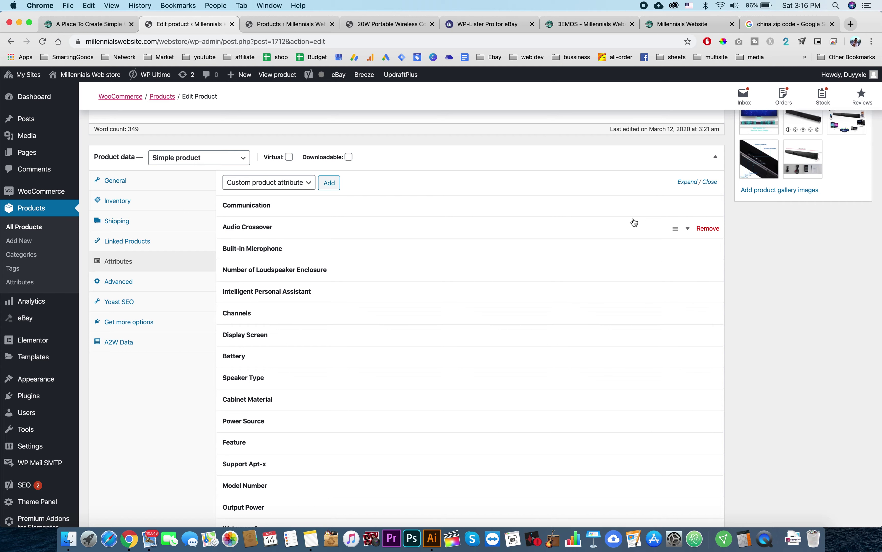
- Update the soundbar product and read the eBay error notice about its item specifics
{"action": "scroll", "coordinate": [597, 309], "scroll_direction": "down", "scroll_amount": 3}
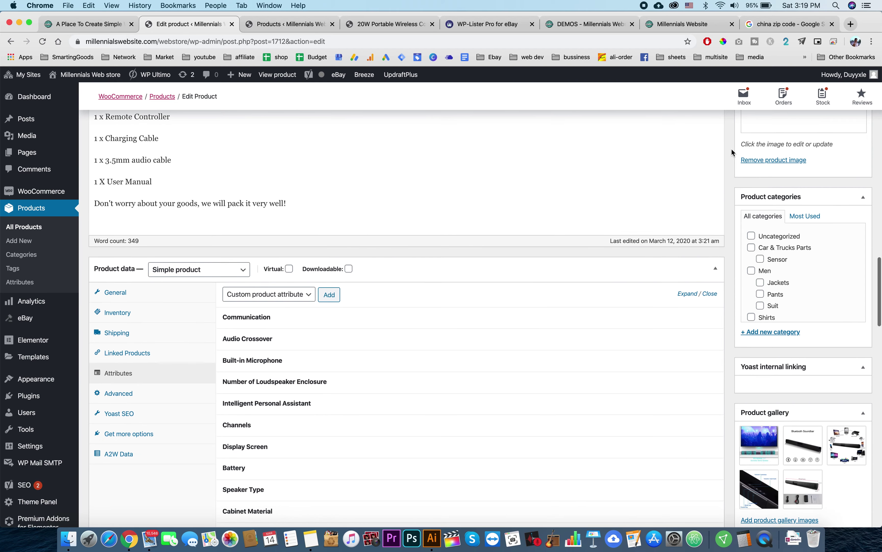
{"action": "scroll", "coordinate": [732, 148], "scroll_direction": "up", "scroll_amount": 4}
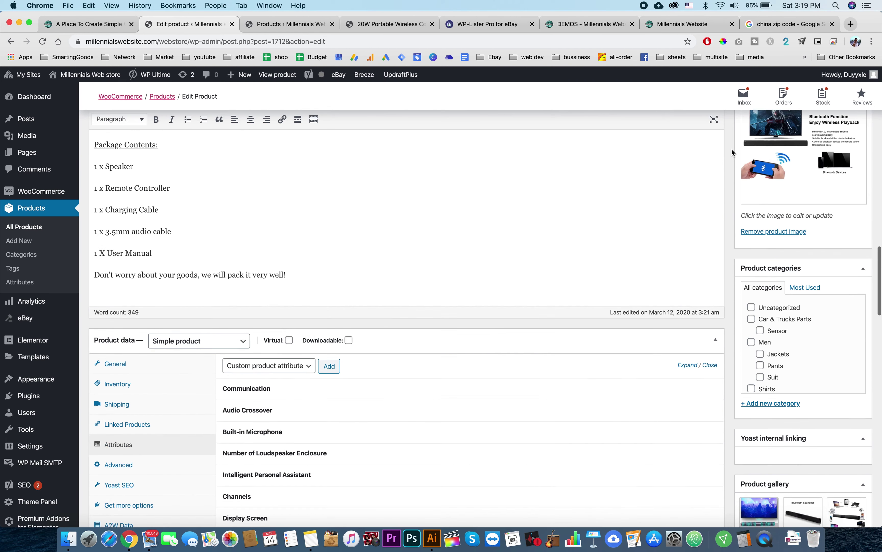
{"action": "scroll", "coordinate": [732, 148], "scroll_direction": "up", "scroll_amount": 10}
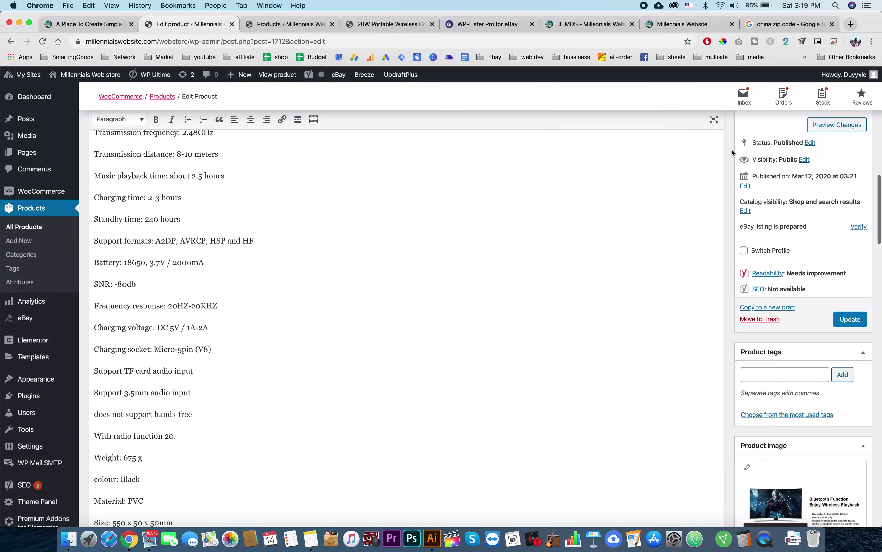
{"action": "left_click", "coordinate": [851, 320]}
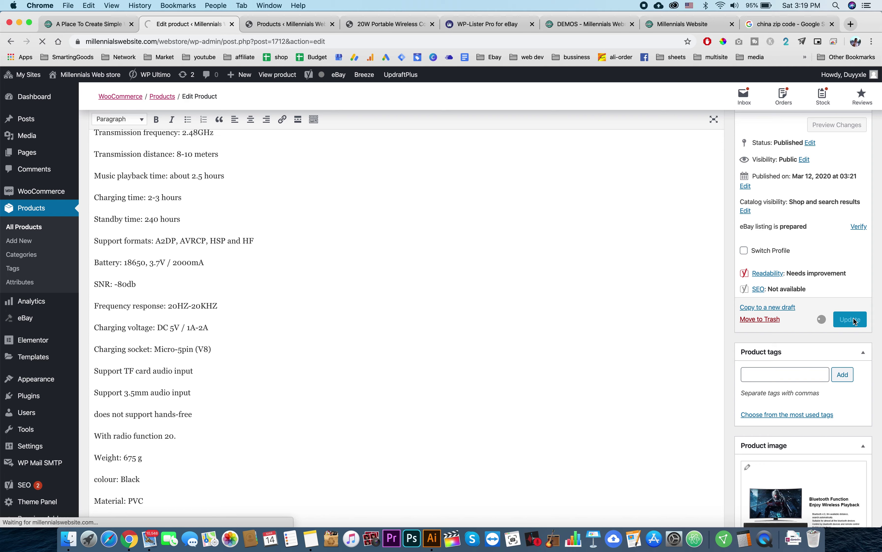
{"action": "scroll", "coordinate": [150, 160], "scroll_direction": "up", "scroll_amount": 1}
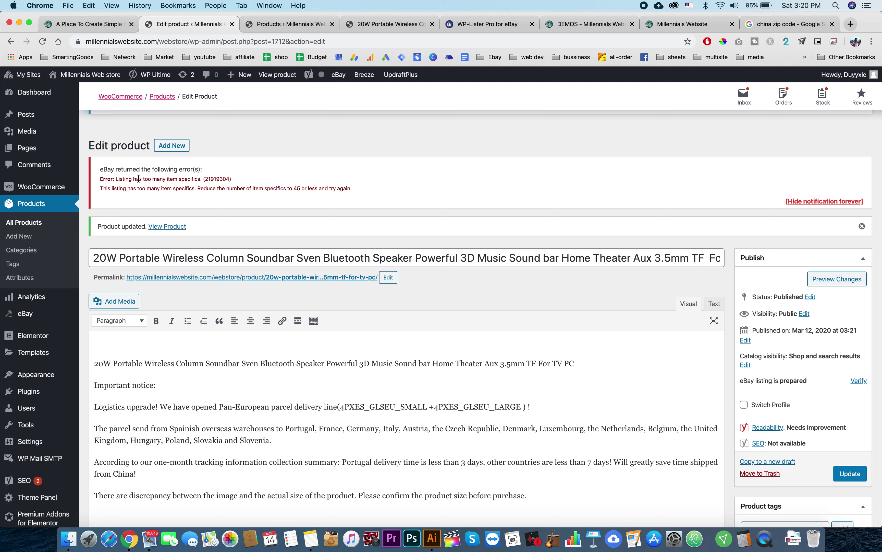
{"action": "left_click_drag", "start_coordinate": [119, 180], "coordinate": [198, 178]}
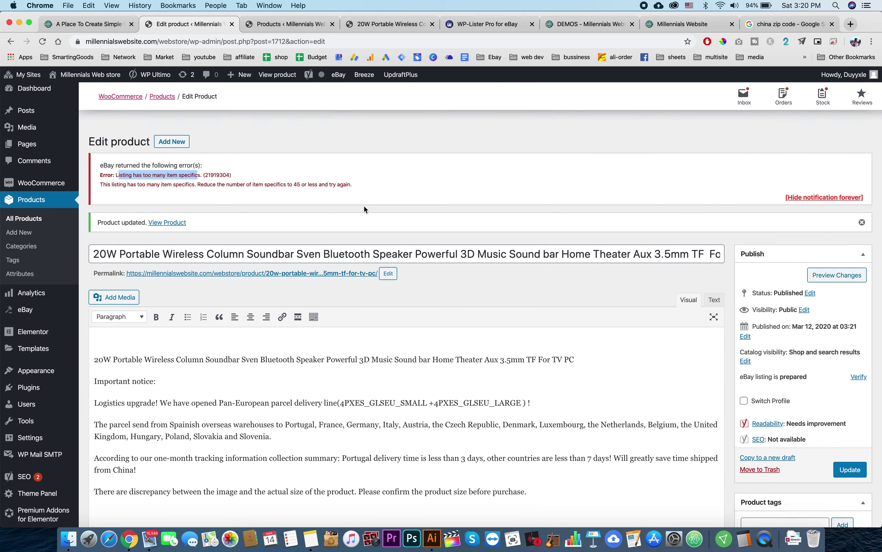
- Verify the soundbar's eBay listing again from its product edit page
{"action": "scroll", "coordinate": [363, 205], "scroll_direction": "down", "scroll_amount": 15}
{"action": "scroll", "coordinate": [363, 206], "scroll_direction": "down", "scroll_amount": 10}
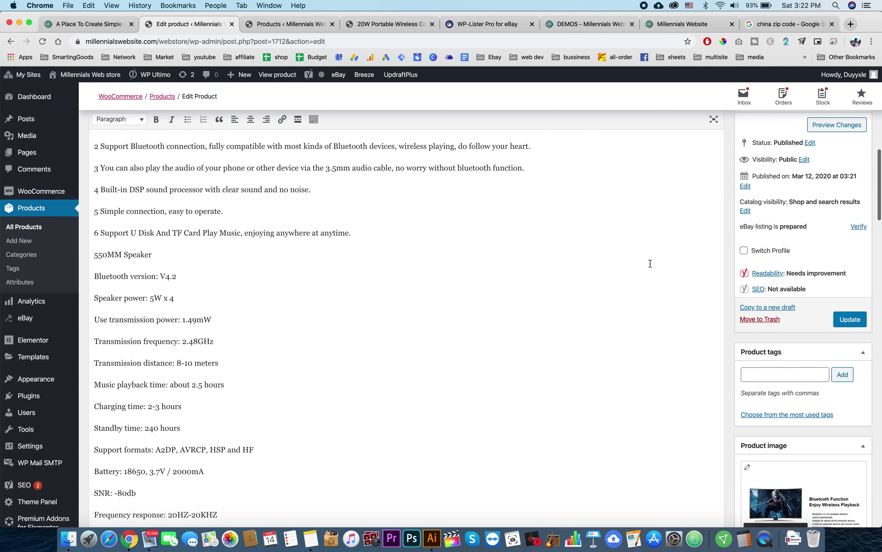
{"action": "scroll", "coordinate": [651, 263], "scroll_direction": "up", "scroll_amount": 4}
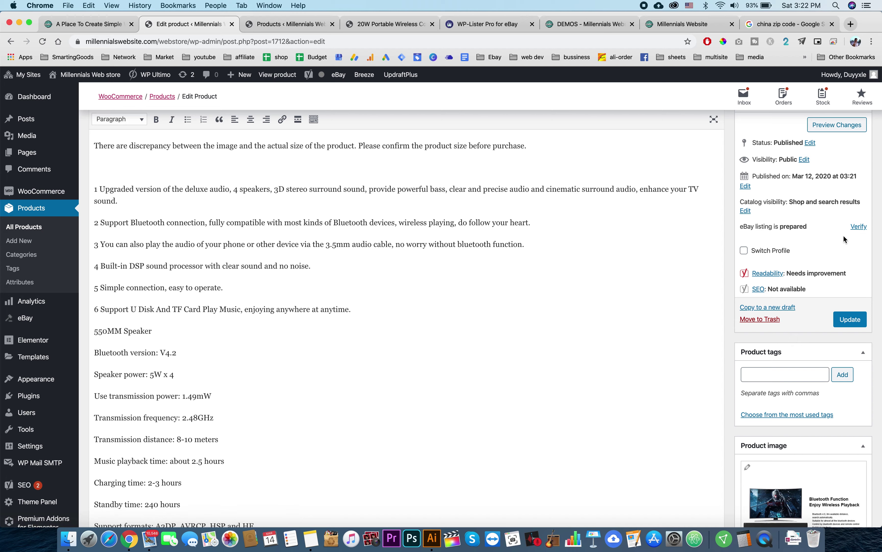
{"action": "scroll", "coordinate": [809, 229], "scroll_direction": "up", "scroll_amount": 3}
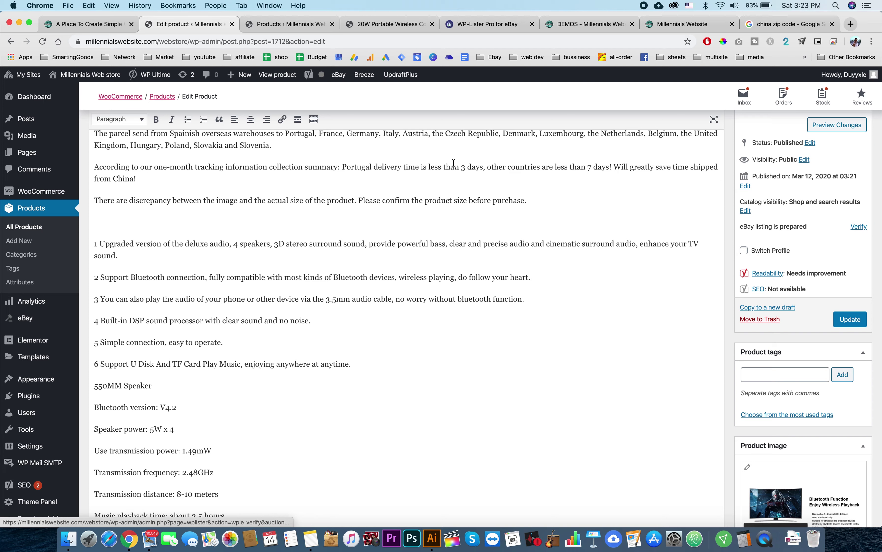
{"action": "scroll", "coordinate": [789, 224], "scroll_direction": "up", "scroll_amount": 5}
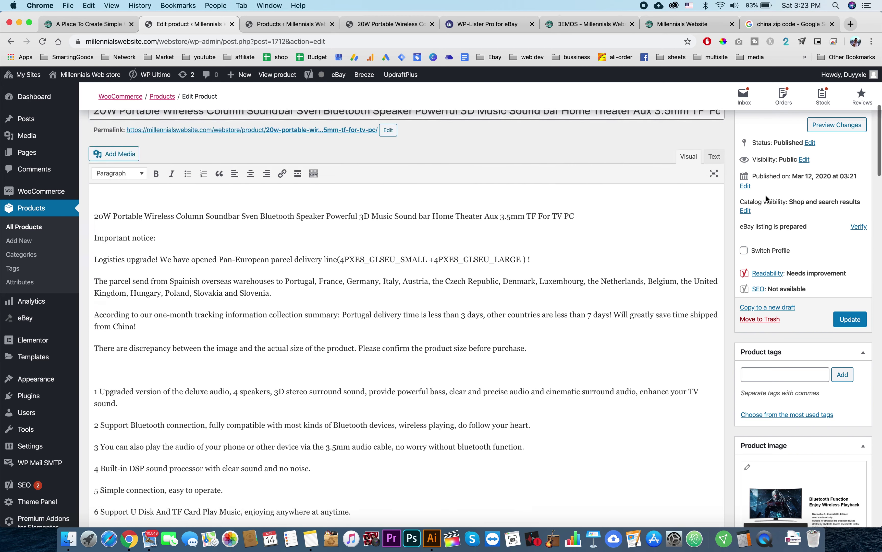
{"action": "left_click", "coordinate": [859, 244]}
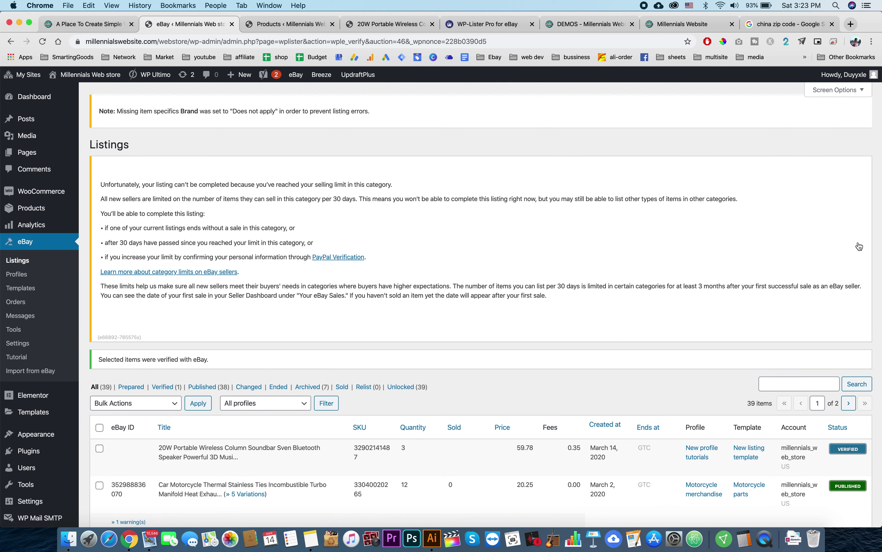
- Publish the verified 20W soundbar listing to eBay and open the live listing on the eBay site
{"action": "scroll", "coordinate": [501, 232], "scroll_direction": "down", "scroll_amount": 2}
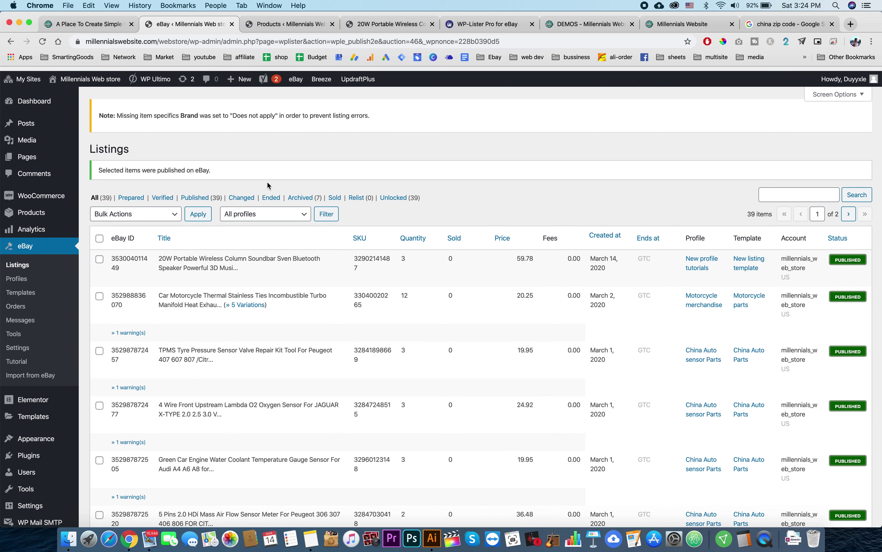
{"action": "mouse_move", "coordinate": [223, 276]}
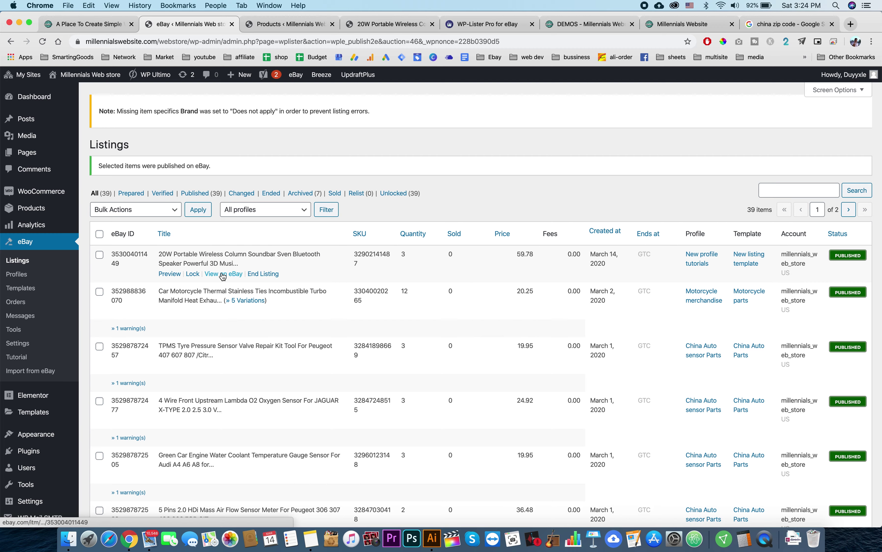
{"action": "left_click", "coordinate": [224, 273]}
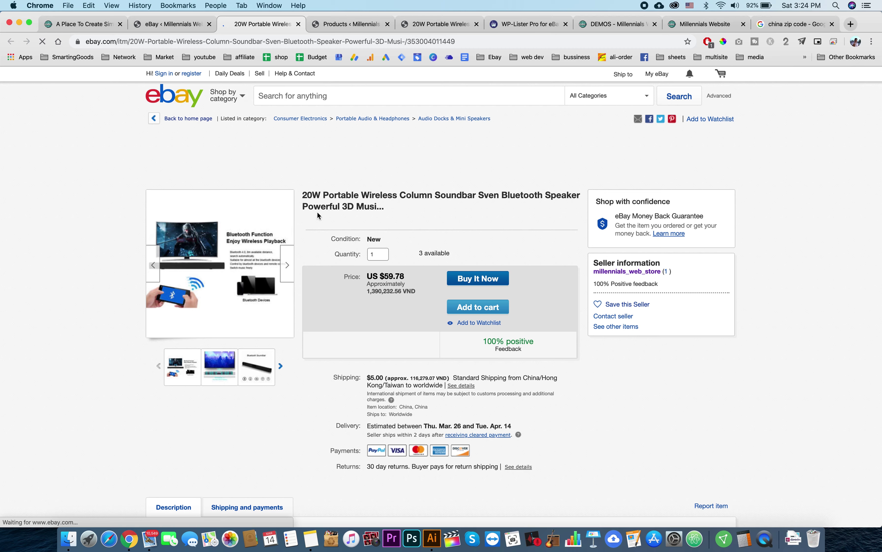
- Browse through the product photos of the soundbar's live eBay listing up to the last image
{"action": "scroll", "coordinate": [354, 353], "scroll_direction": "down", "scroll_amount": 1}
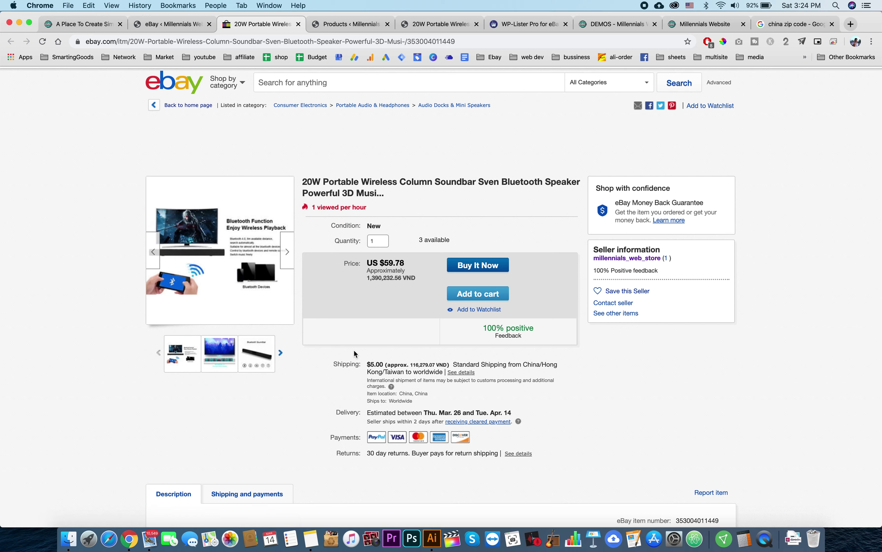
{"action": "scroll", "coordinate": [353, 349], "scroll_direction": "down", "scroll_amount": 1}
{"action": "left_click", "coordinate": [289, 228]}
{"action": "left_click", "coordinate": [289, 229]}
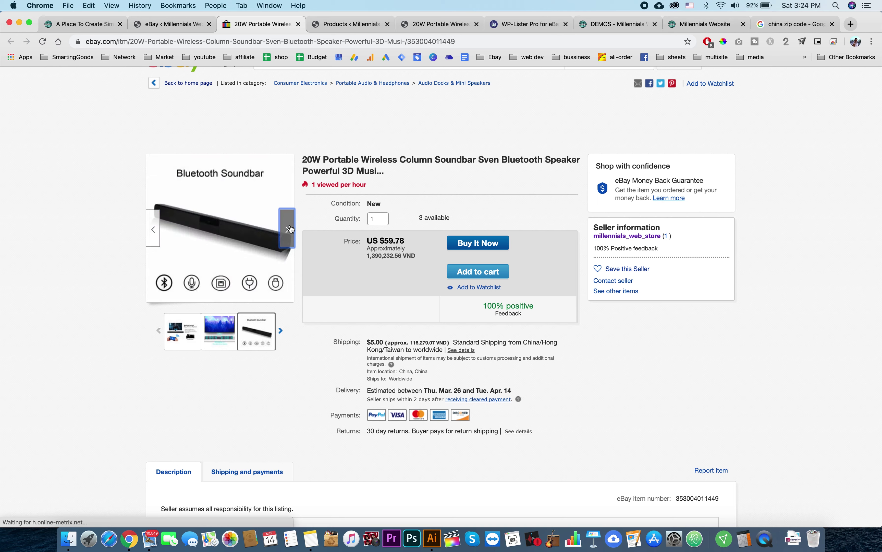
{"action": "left_click", "coordinate": [290, 229]}
{"action": "left_click", "coordinate": [290, 229]}
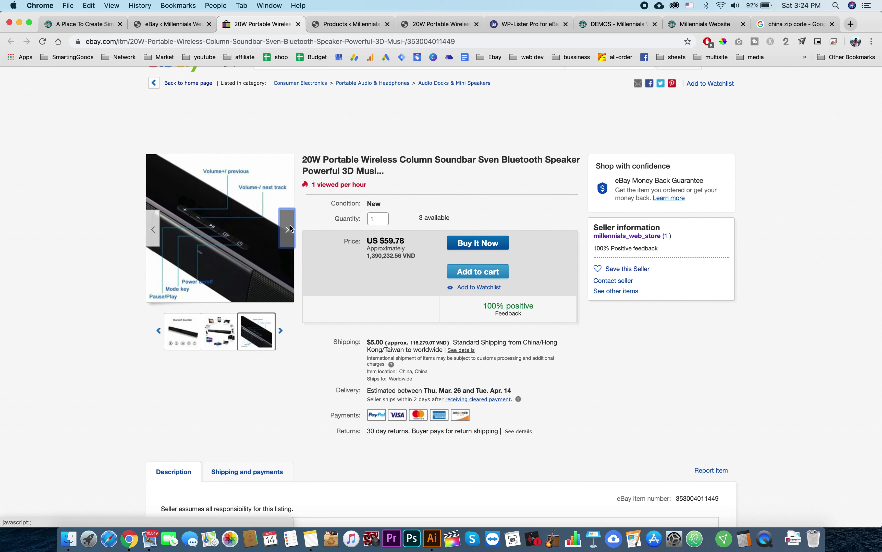
{"action": "left_click", "coordinate": [290, 229]}
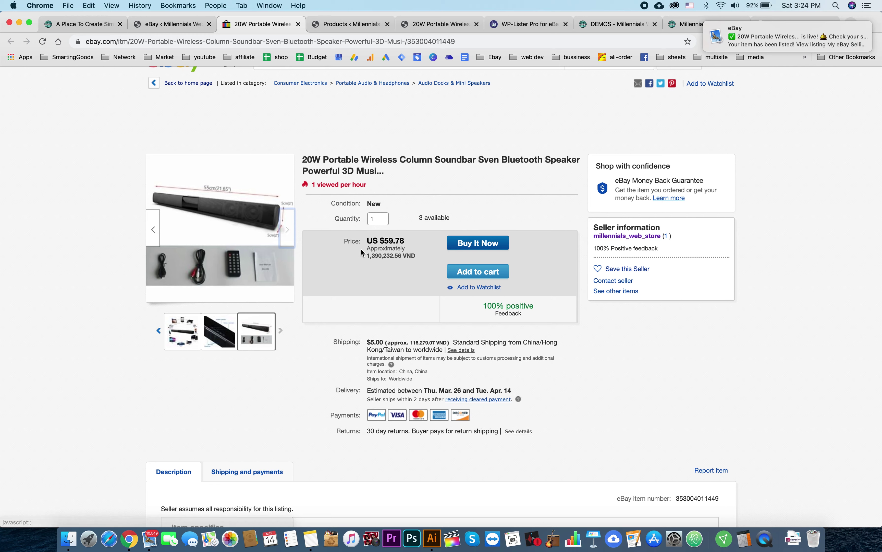
{"action": "scroll", "coordinate": [361, 249], "scroll_direction": "up", "scroll_amount": 2}
{"action": "mouse_move", "coordinate": [771, 29]}
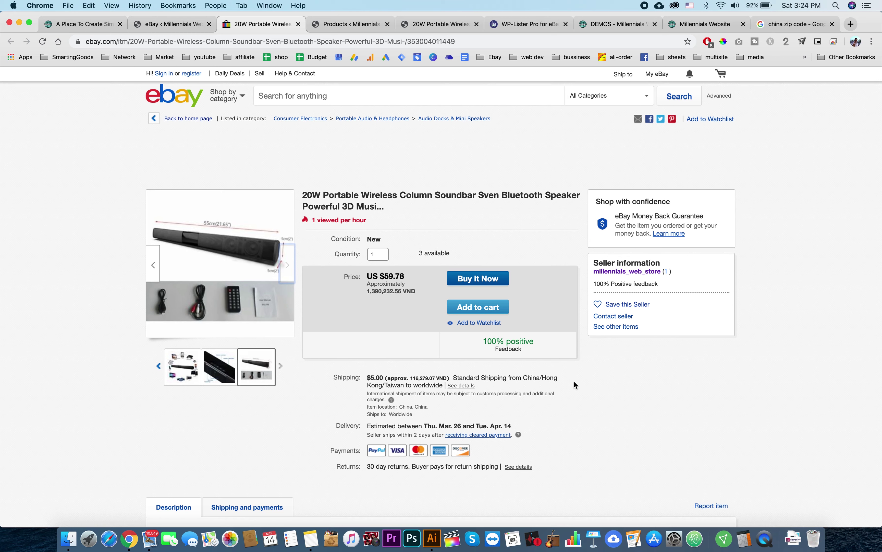
- Read through the live listing's item specifics, templated product description, and shipping, payment and service sections
{"action": "scroll", "coordinate": [574, 380], "scroll_direction": "down", "scroll_amount": 5}
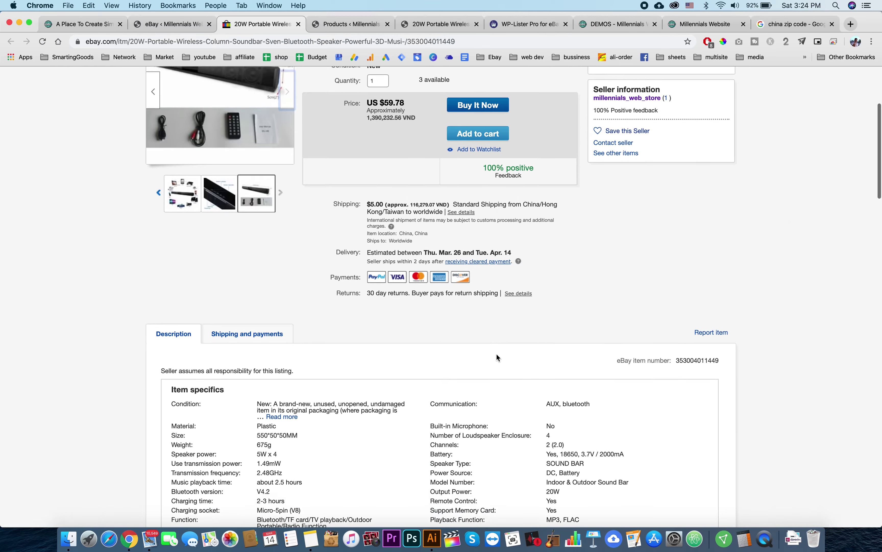
{"action": "scroll", "coordinate": [497, 354], "scroll_direction": "down", "scroll_amount": 14}
{"action": "scroll", "coordinate": [497, 354], "scroll_direction": "down", "scroll_amount": 20}
{"action": "scroll", "coordinate": [496, 354], "scroll_direction": "up", "scroll_amount": 10}
{"action": "scroll", "coordinate": [498, 357], "scroll_direction": "up", "scroll_amount": 20}
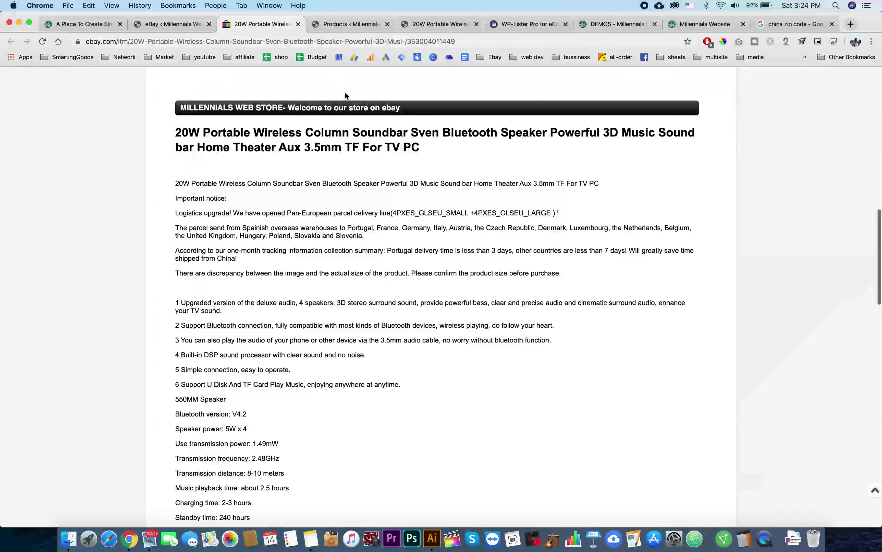
{"action": "scroll", "coordinate": [244, 210], "scroll_direction": "up", "scroll_amount": 4}
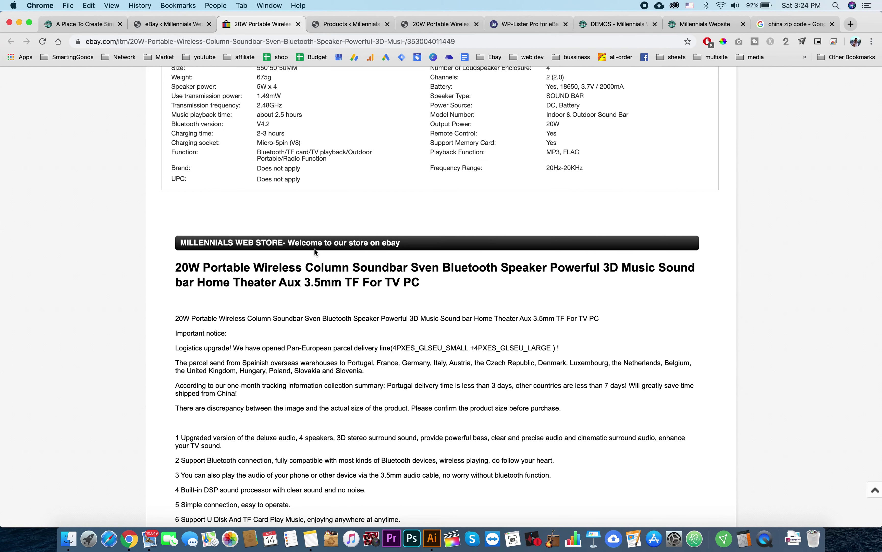
{"action": "scroll", "coordinate": [384, 341], "scroll_direction": "down", "scroll_amount": 20}
{"action": "scroll", "coordinate": [383, 339], "scroll_direction": "up", "scroll_amount": 8}
{"action": "scroll", "coordinate": [384, 341], "scroll_direction": "up", "scroll_amount": 1}
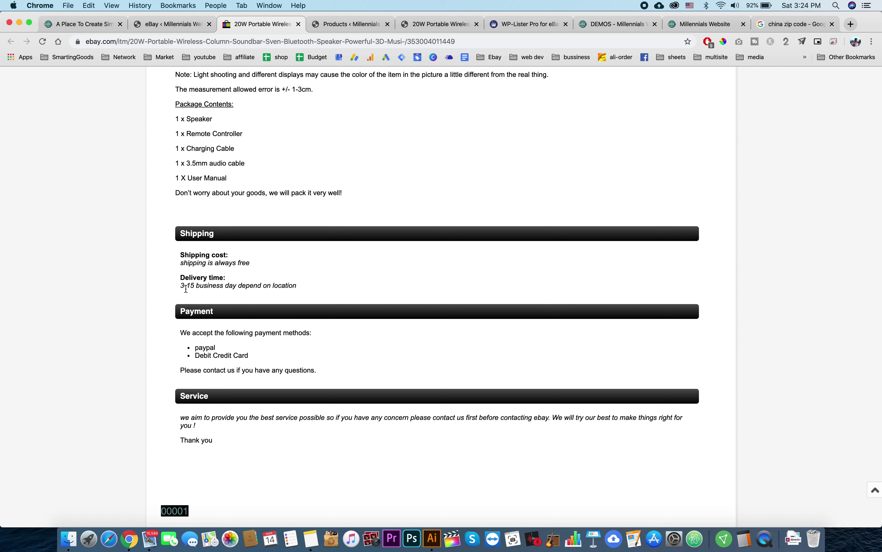
{"action": "scroll", "coordinate": [268, 333], "scroll_direction": "up", "scroll_amount": 12}
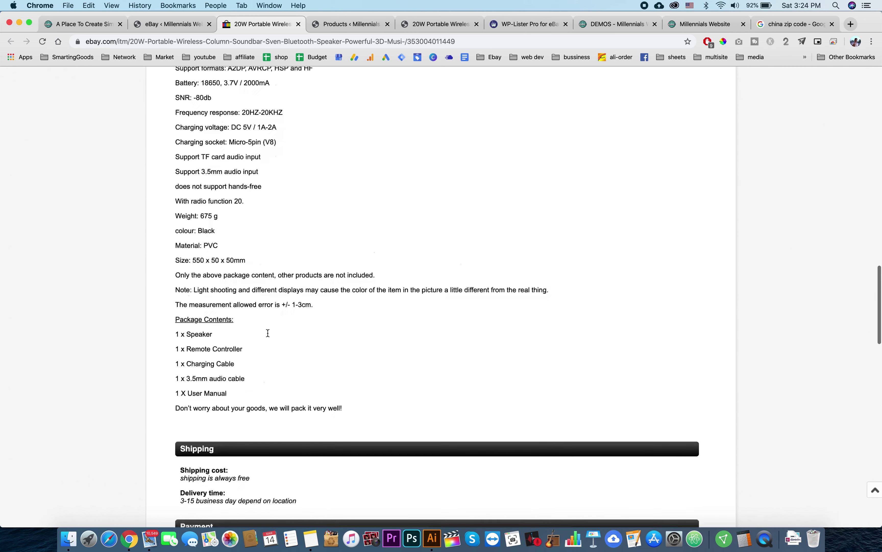
{"action": "scroll", "coordinate": [268, 333], "scroll_direction": "up", "scroll_amount": 20}
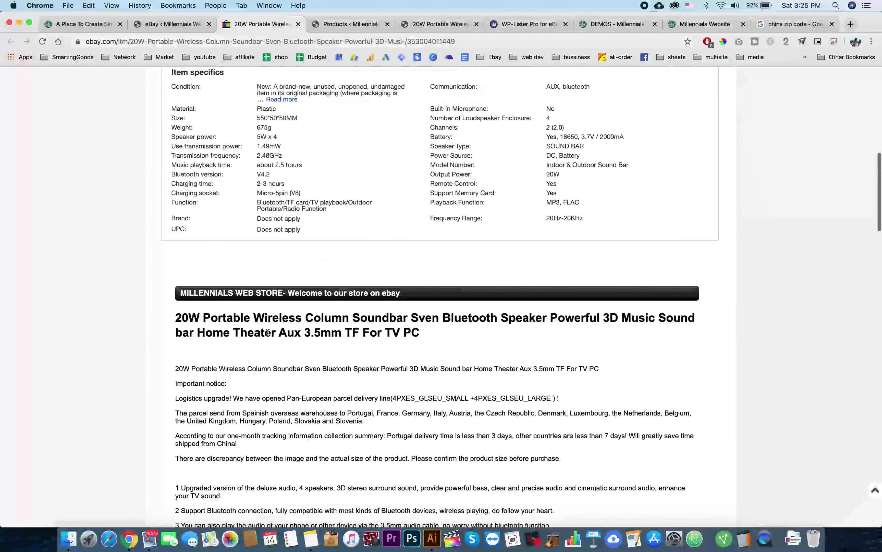
{"action": "scroll", "coordinate": [268, 332], "scroll_direction": "up", "scroll_amount": 8}
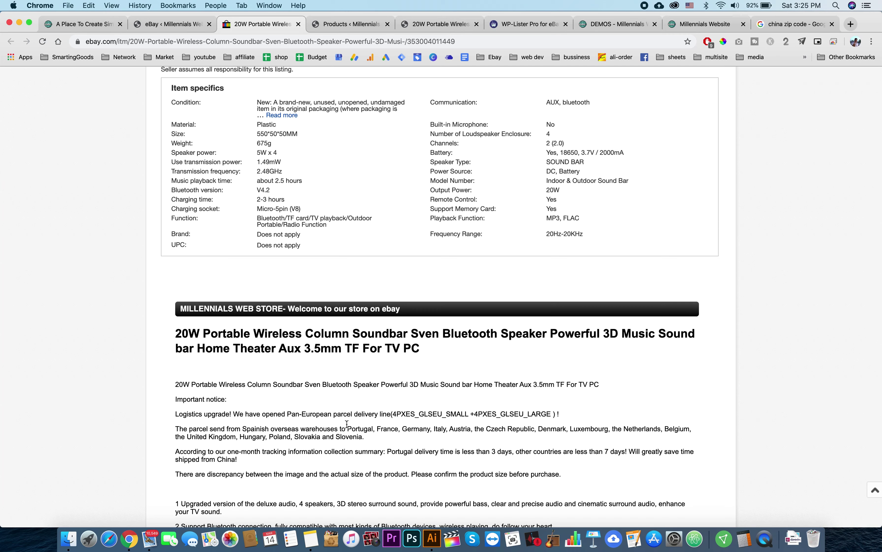
- Review the listing's price and shipping summary again and examine its item specifics, highlighting the model number and output power values
{"action": "scroll", "coordinate": [347, 425], "scroll_direction": "up", "scroll_amount": 2}
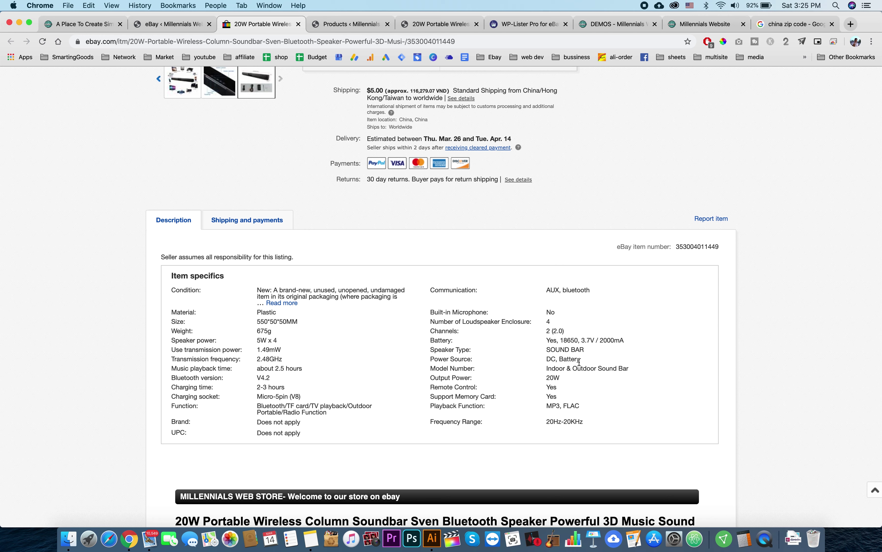
{"action": "scroll", "coordinate": [569, 361], "scroll_direction": "up", "scroll_amount": 10}
{"action": "left_click", "coordinate": [451, 89]}
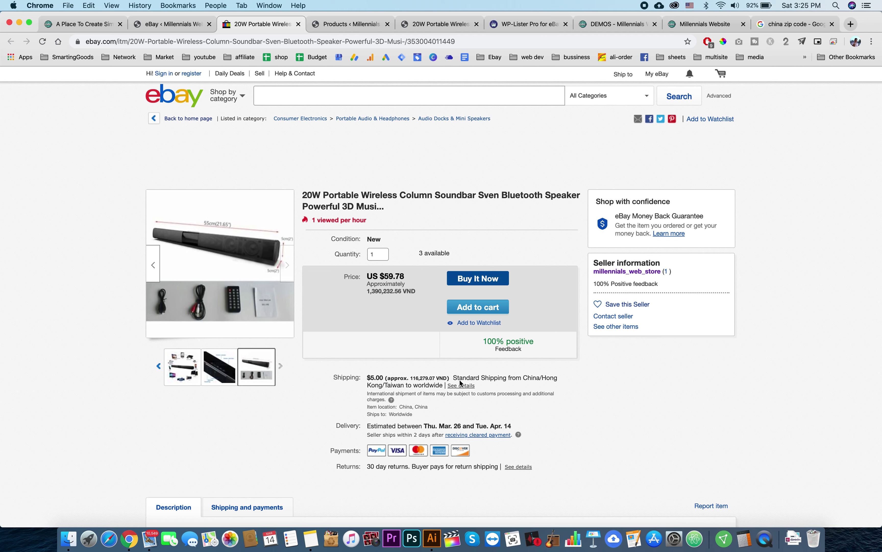
{"action": "scroll", "coordinate": [476, 310], "scroll_direction": "down", "scroll_amount": 7}
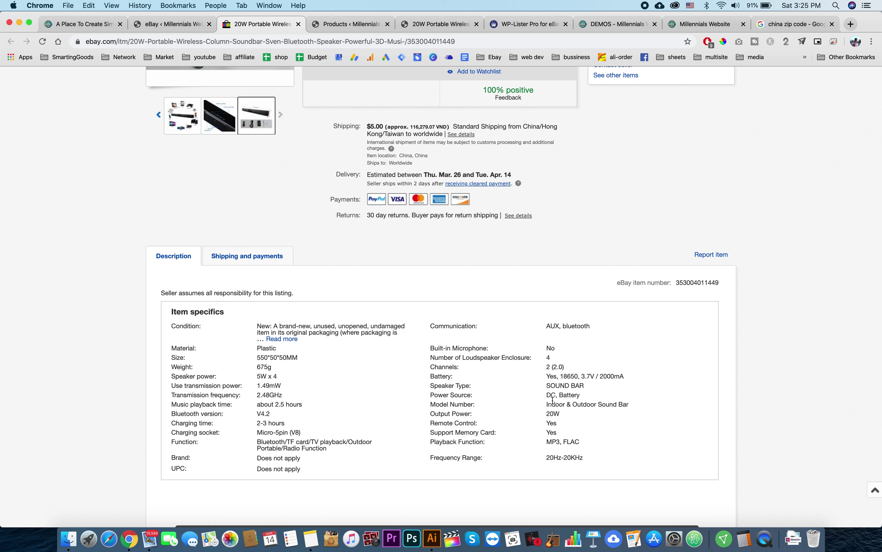
{"action": "left_click_drag", "start_coordinate": [549, 404], "coordinate": [617, 410]}
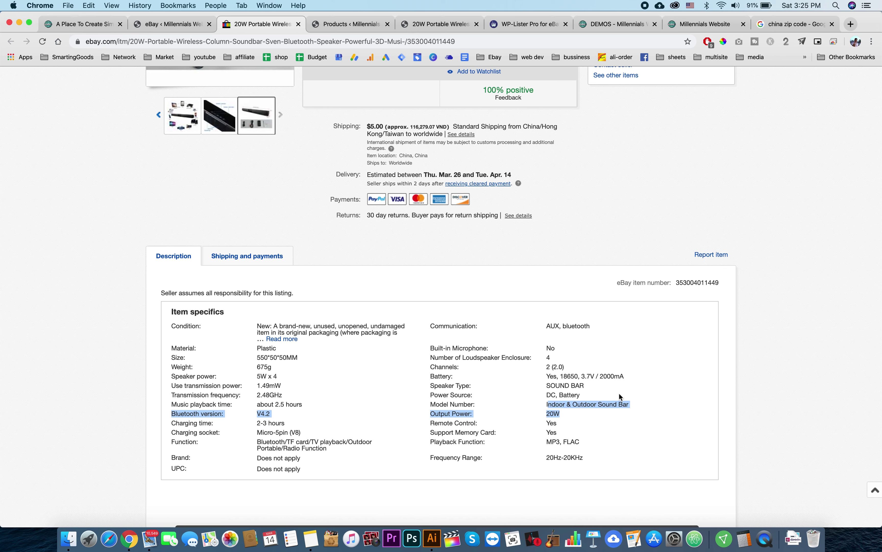
{"action": "left_click", "coordinate": [615, 402]}
{"action": "scroll", "coordinate": [421, 423], "scroll_direction": "up", "scroll_amount": 7}
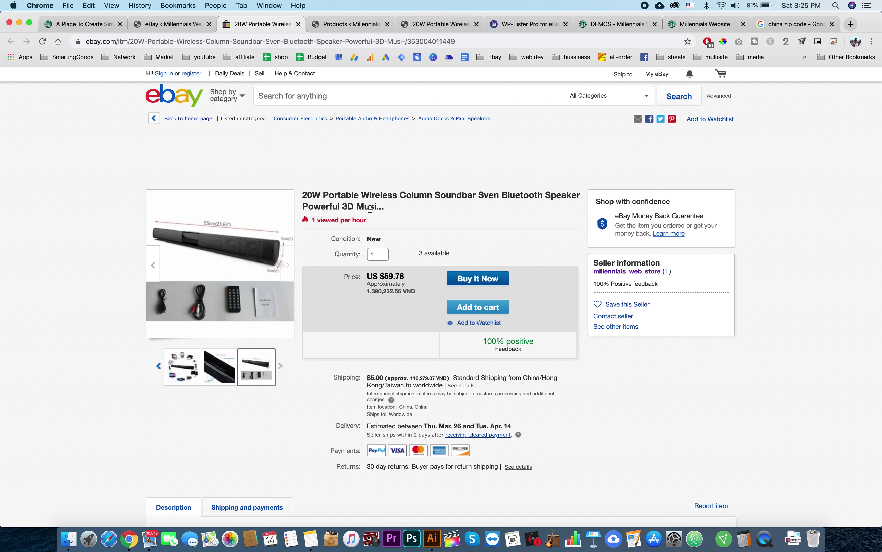
{"action": "scroll", "coordinate": [560, 227], "scroll_direction": "down", "scroll_amount": 2}
{"action": "scroll", "coordinate": [559, 227], "scroll_direction": "up", "scroll_amount": 2}
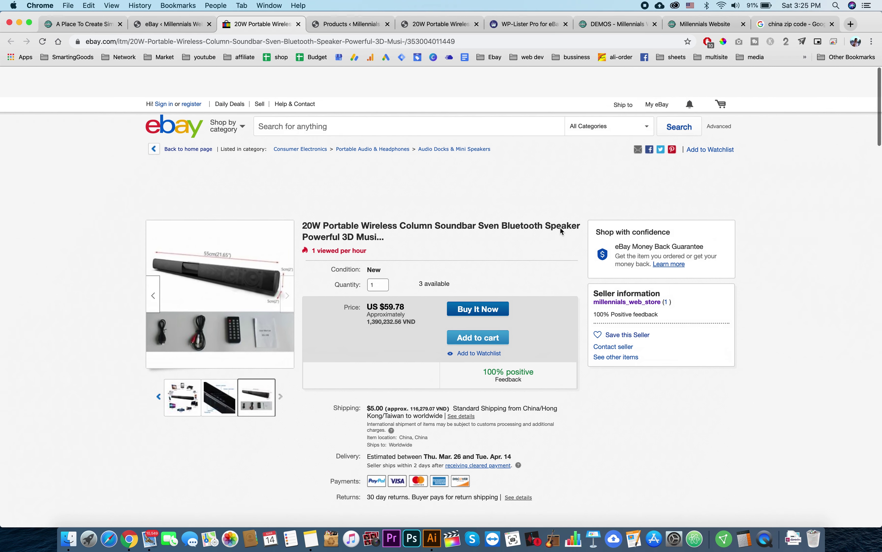